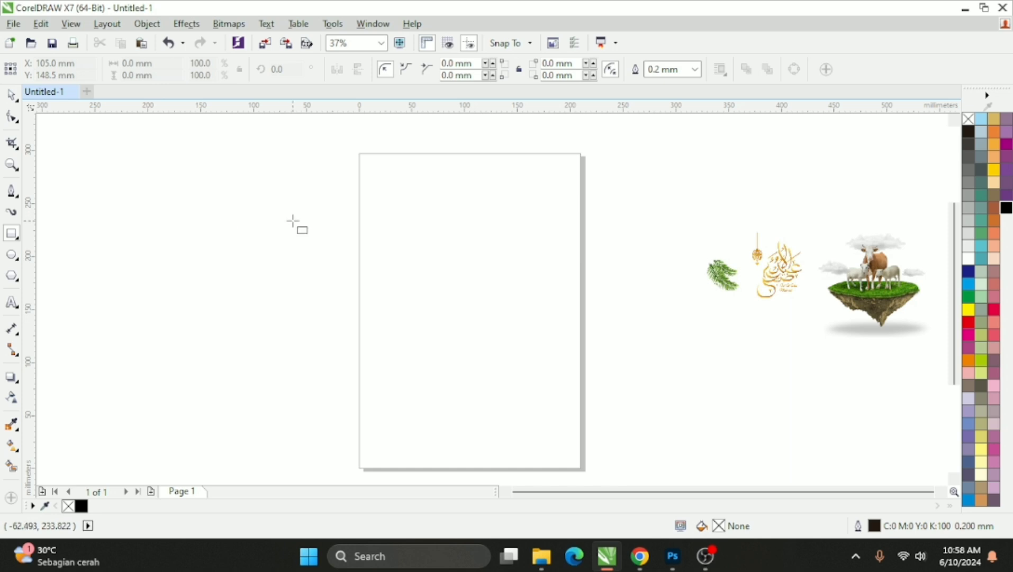
Draw a rectangle about 295 mm wide and 198 mm high and centre it on the page.
{"action": "left_click_drag", "start_coordinate": [289, 217], "coordinate": [500, 359]}
{"action": "key", "text": "space"}
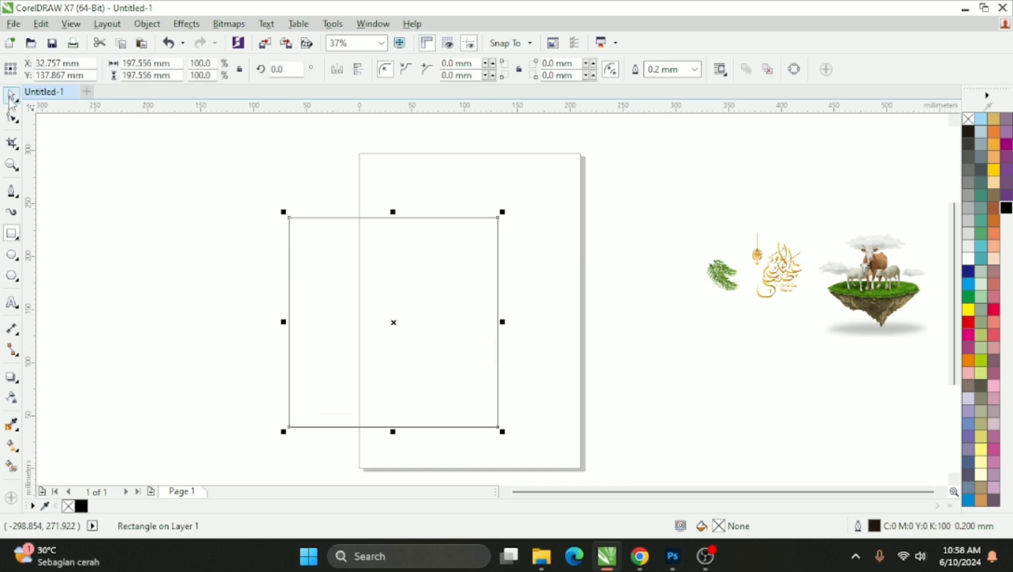
{"action": "left_click_drag", "start_coordinate": [503, 323], "coordinate": [606, 331]}
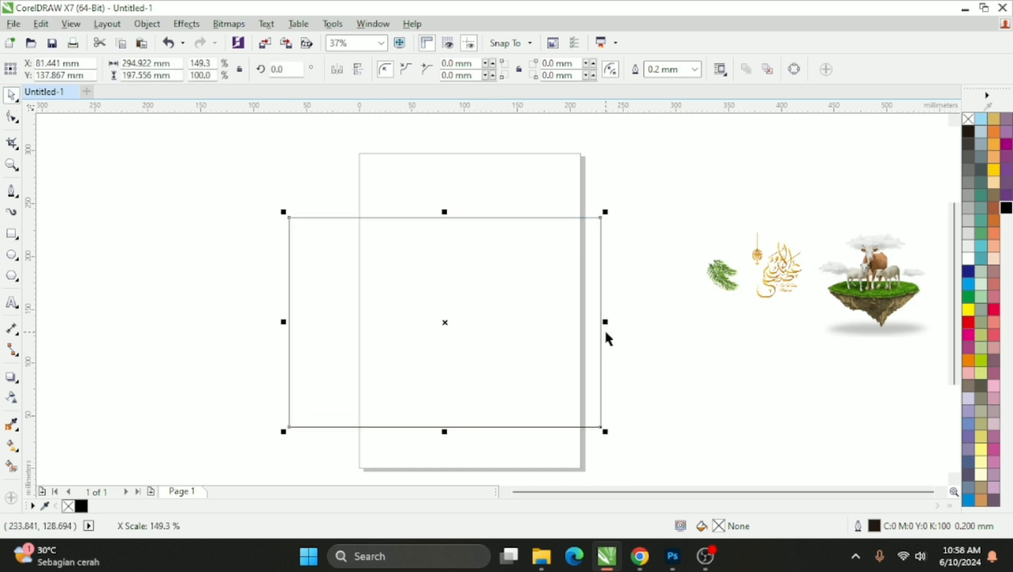
{"action": "left_click_drag", "start_coordinate": [517, 290], "coordinate": [465, 284]}
{"action": "key", "text": "p"}
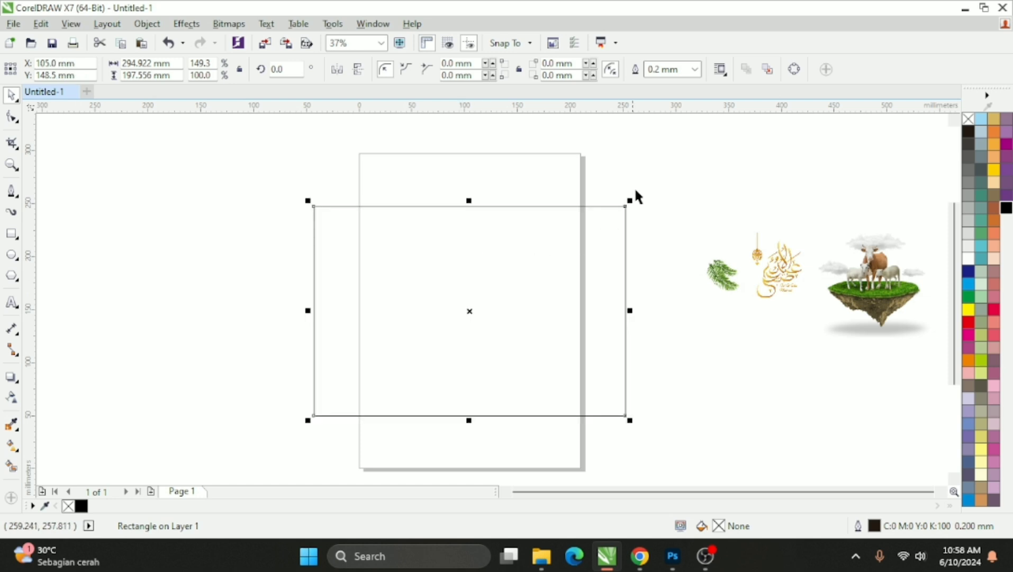
{"action": "left_click", "coordinate": [635, 187]}
{"action": "left_click", "coordinate": [567, 207]}
{"action": "left_click", "coordinate": [655, 181]}
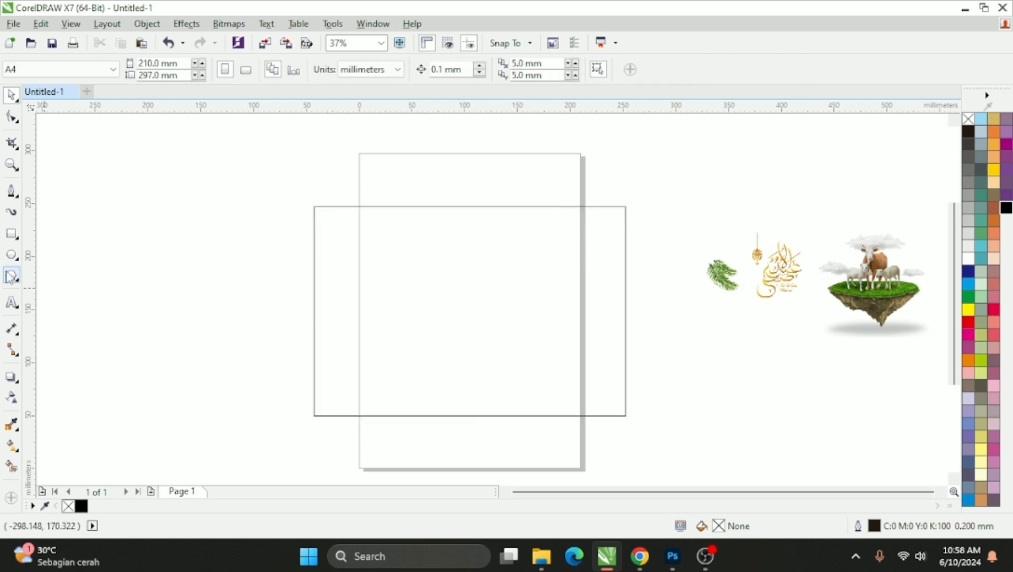
Add three lines of artistic text beside the rectangle: MENERIMA & MENYALURKAN, HEWAN QURBAN, IDUL ADHA 1445 HIJRIYAH.
{"action": "left_click", "coordinate": [12, 303]}
{"action": "left_click", "coordinate": [118, 295]}
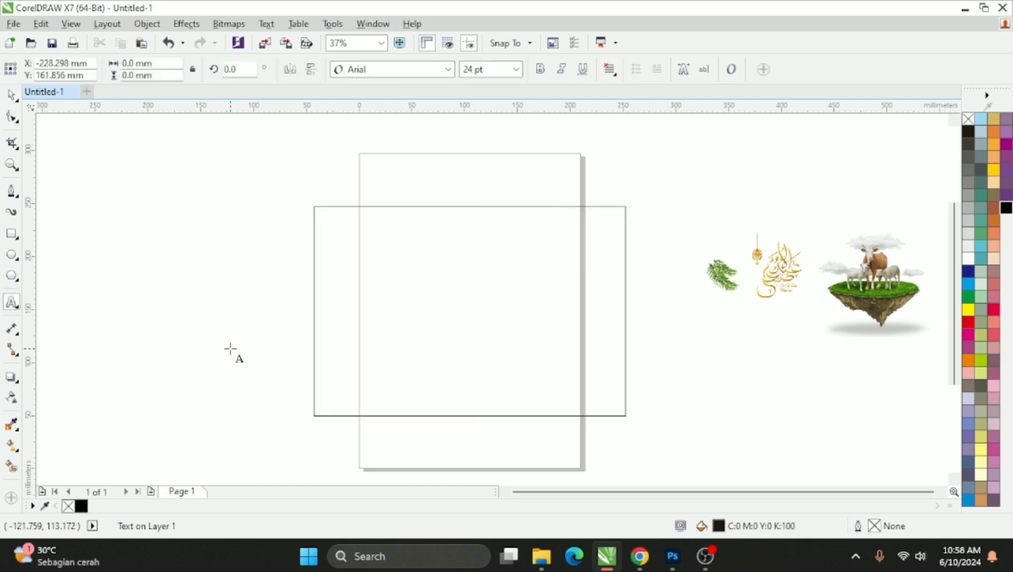
{"action": "type", "text": "MENERIMA & MENYALURKAN"}
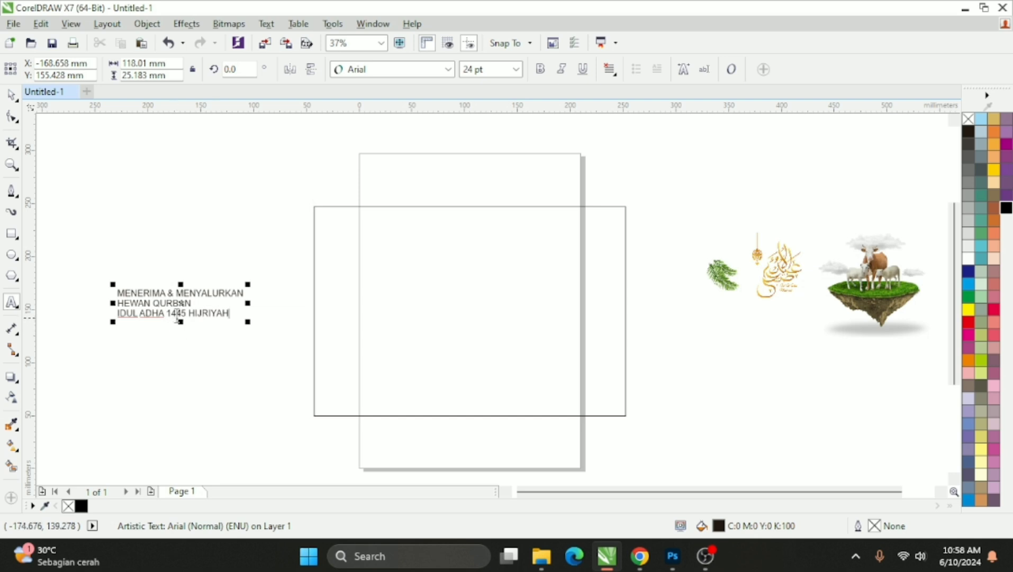
{"action": "scroll", "coordinate": [175, 319], "scroll_direction": "up", "scroll_amount": 2}
{"action": "scroll", "coordinate": [176, 319], "scroll_direction": "down", "scroll_amount": 1}
{"action": "left_click", "coordinate": [12, 96]}
{"action": "scroll", "coordinate": [216, 208], "scroll_direction": "down", "scroll_amount": 2}
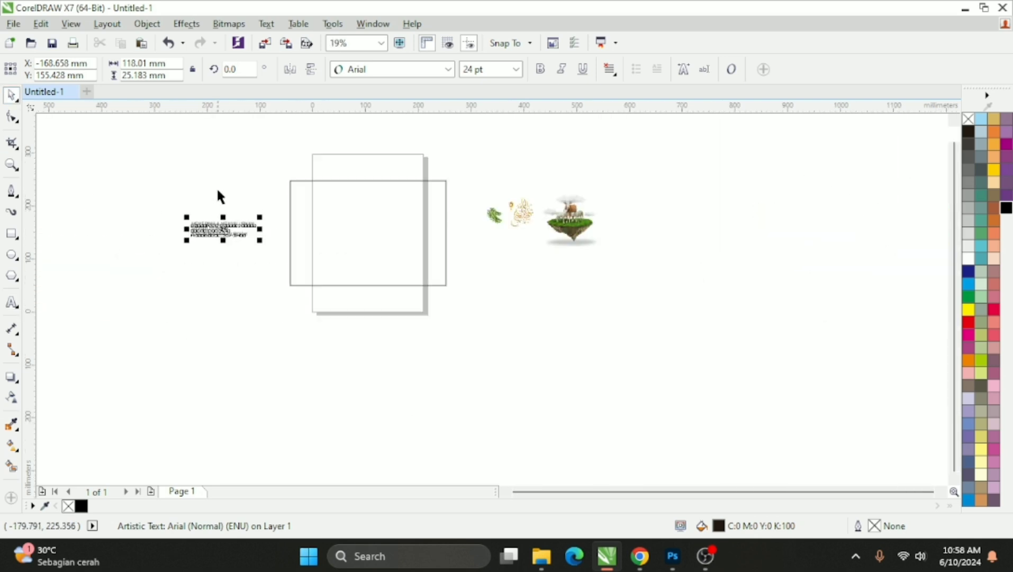
{"action": "left_click", "coordinate": [217, 192]}
Move the floating-island animal picture into the rectangle's left part and enlarge it slightly.
{"action": "left_click_drag", "start_coordinate": [578, 218], "coordinate": [336, 240]}
{"action": "scroll", "coordinate": [339, 227], "scroll_direction": "up", "scroll_amount": 1}
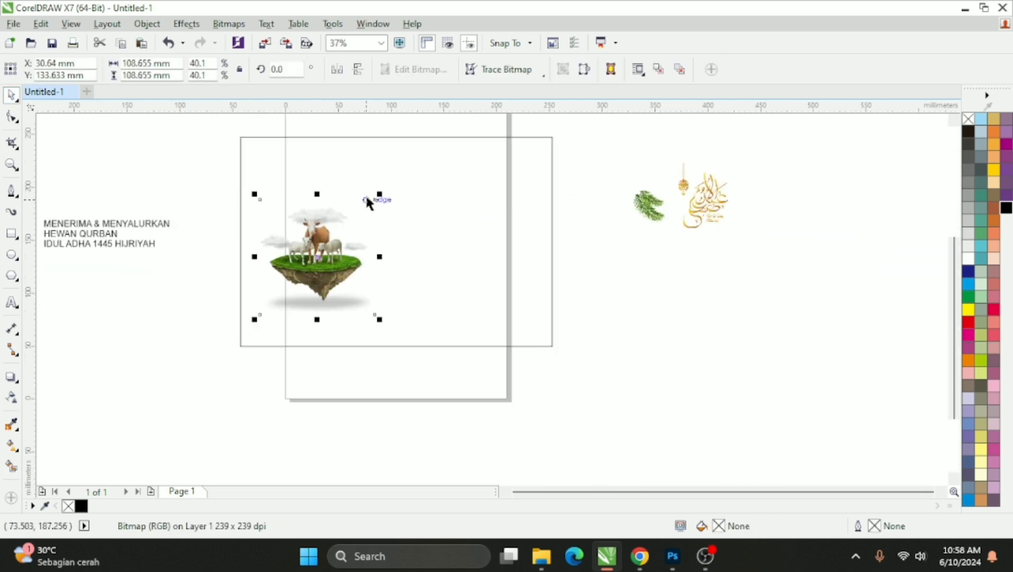
{"action": "left_click_drag", "start_coordinate": [379, 195], "coordinate": [384, 189]}
{"action": "left_click_drag", "start_coordinate": [347, 256], "coordinate": [307, 281]}
{"action": "key", "text": "ctrl+z"}
Move the three-line text block to the right side of the rectangle, above the leaf and calligraphy pictures.
{"action": "left_click", "coordinate": [317, 254]}
{"action": "scroll", "coordinate": [317, 252], "scroll_direction": "up", "scroll_amount": 1}
{"action": "scroll", "coordinate": [307, 279], "scroll_direction": "down", "scroll_amount": 1}
{"action": "left_click_drag", "start_coordinate": [264, 246], "coordinate": [634, 173]}
Break the text block into separate lines and move the HEWAN QURBAN line inside the rectangle.
{"action": "scroll", "coordinate": [609, 167], "scroll_direction": "up", "scroll_amount": 1}
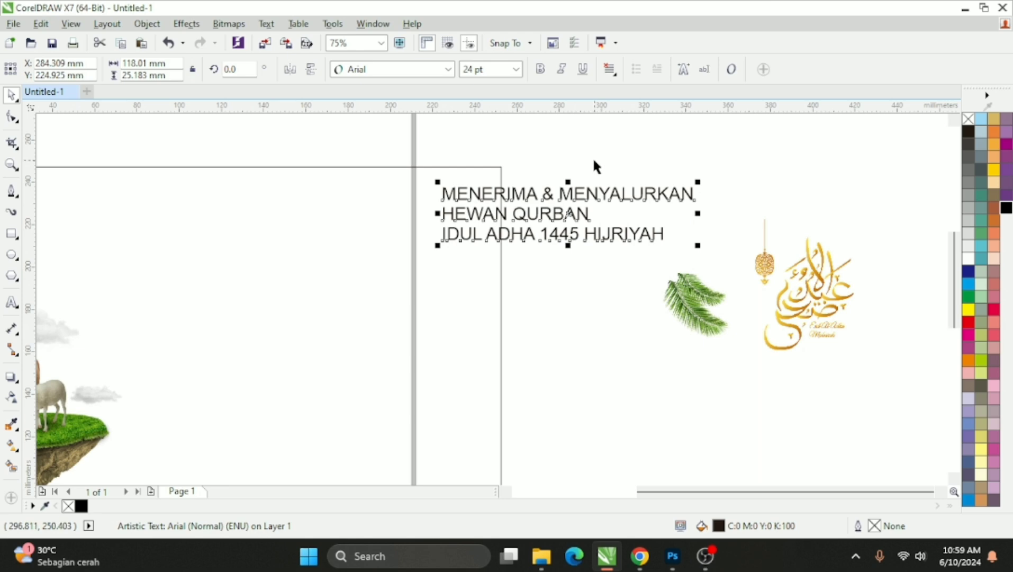
{"action": "left_click", "coordinate": [598, 172]}
{"action": "left_click_drag", "start_coordinate": [582, 216], "coordinate": [355, 281]}
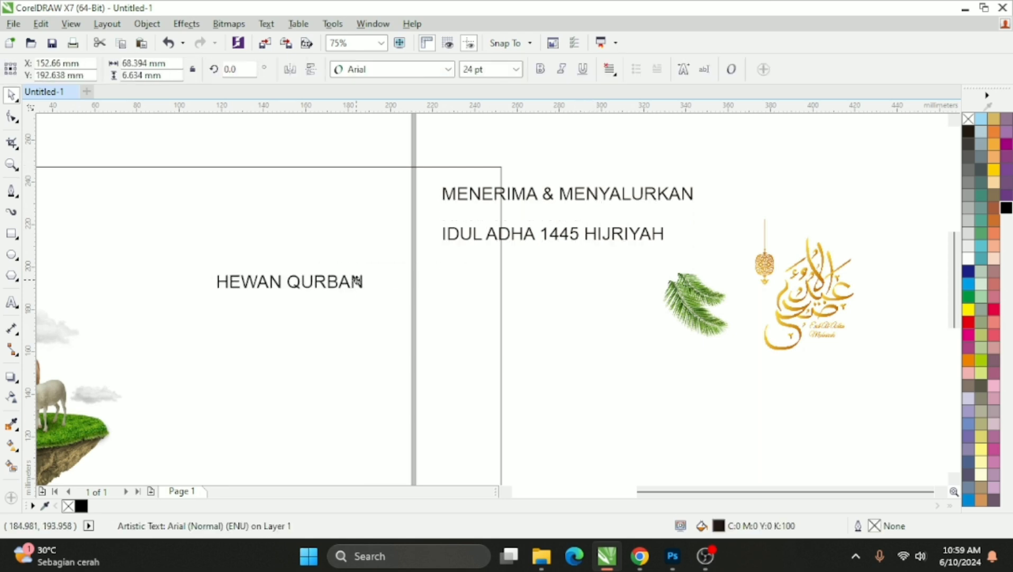
Set the HEWAN QURBAN text in the Ardiga font and change it to Title Case.
{"action": "left_click", "coordinate": [374, 68]}
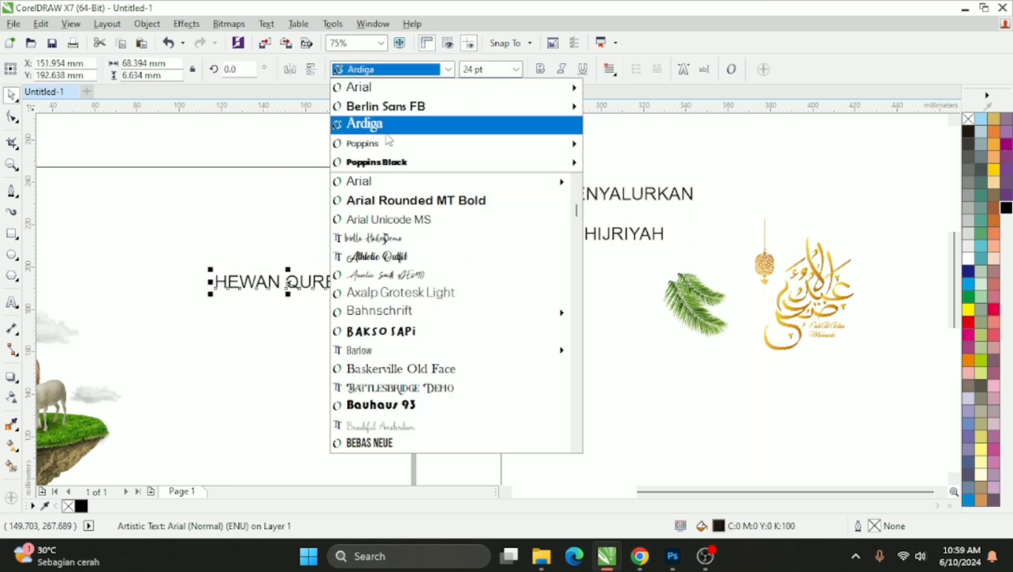
{"action": "left_click", "coordinate": [377, 125]}
{"action": "double_click", "coordinate": [302, 281]}
{"action": "key", "text": "ctrl+a"}
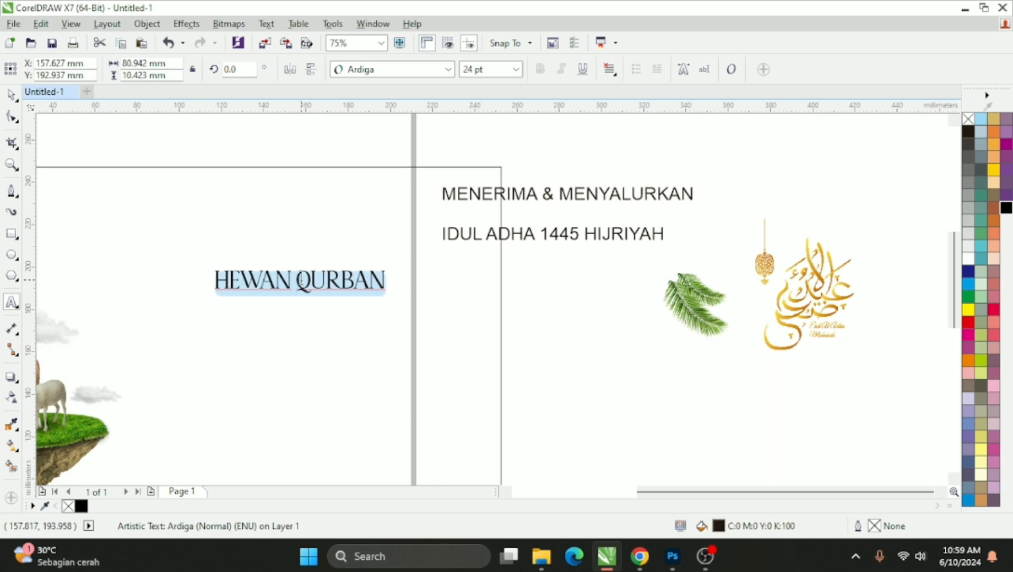
{"action": "key", "text": "ctrl+space"}
{"action": "key", "text": "shift+F2"}
{"action": "double_click", "coordinate": [302, 281]}
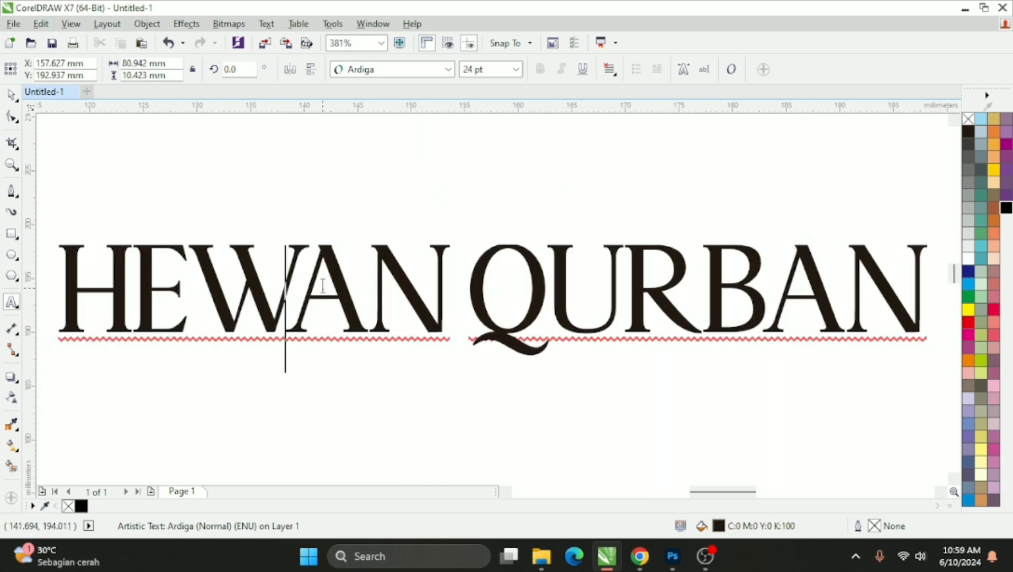
{"action": "key", "text": "ctrl+a"}
{"action": "key", "text": "shift+F3"}
{"action": "left_click", "coordinate": [444, 279]}
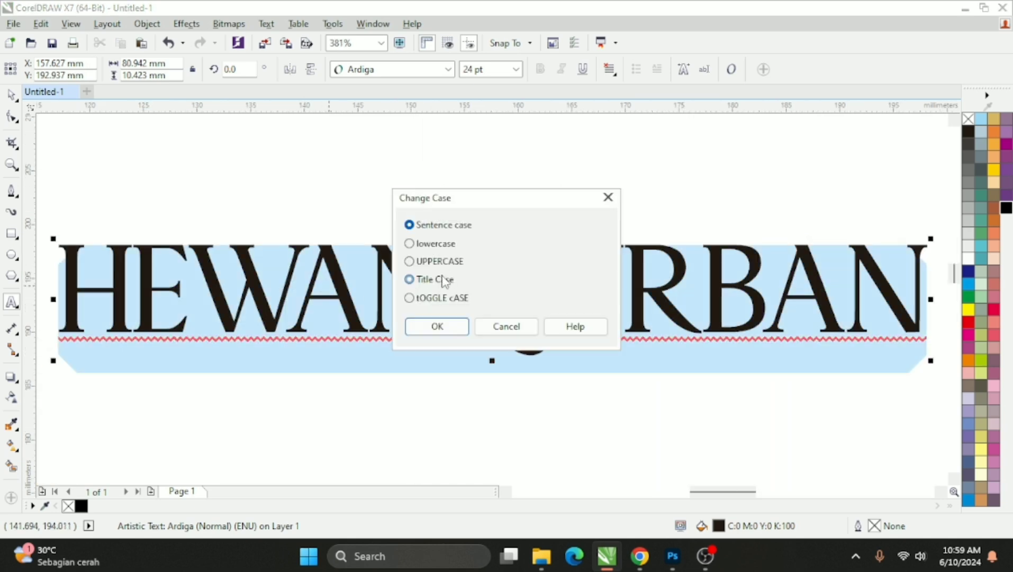
{"action": "left_click", "coordinate": [437, 326]}
{"action": "scroll", "coordinate": [421, 279], "scroll_direction": "down", "scroll_amount": 2}
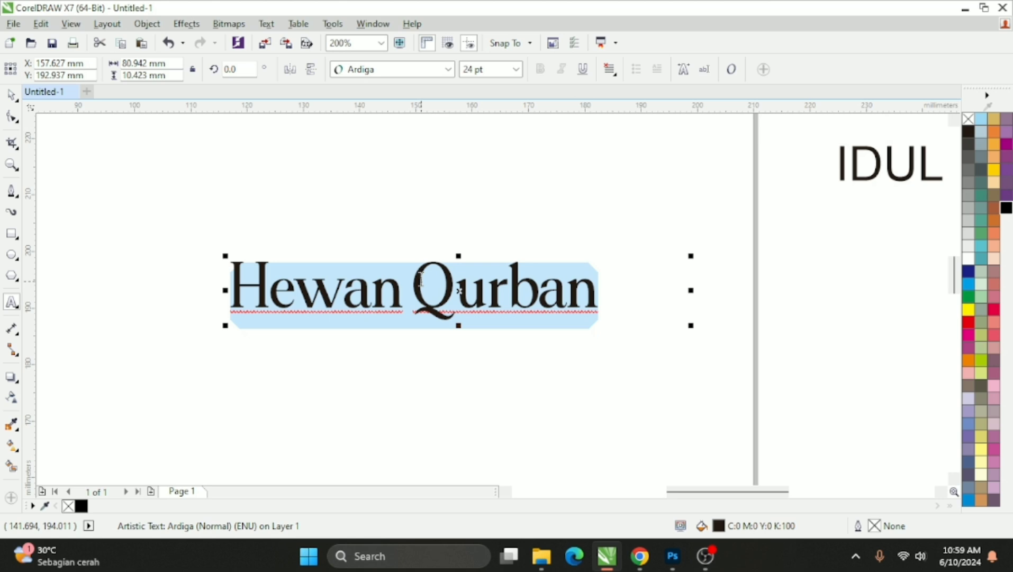
Put Qurban on a second line below Hewan and break the two lines into separate text objects.
{"action": "left_click", "coordinate": [409, 295]}
{"action": "key", "text": "Return"}
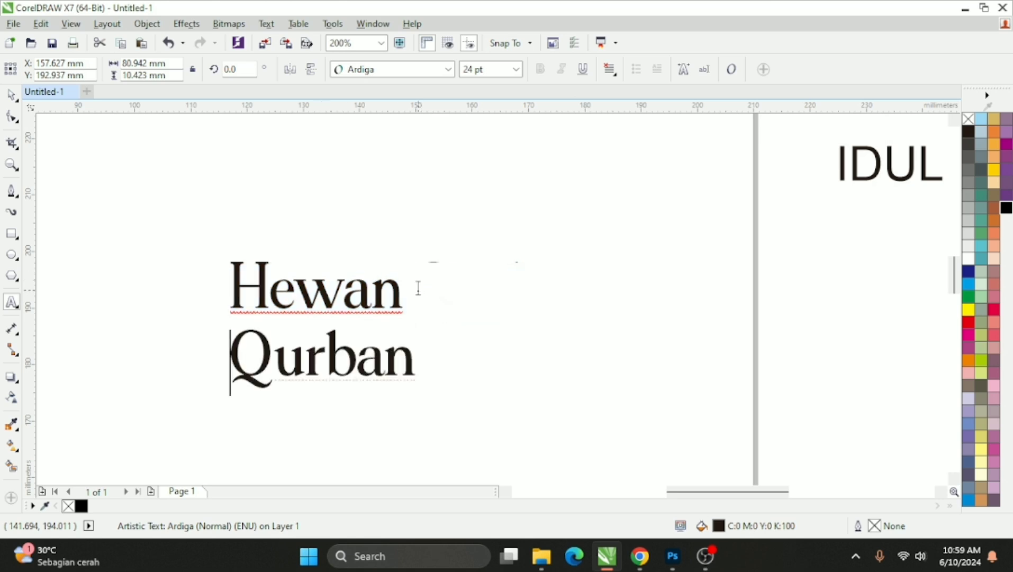
{"action": "left_click", "coordinate": [11, 95]}
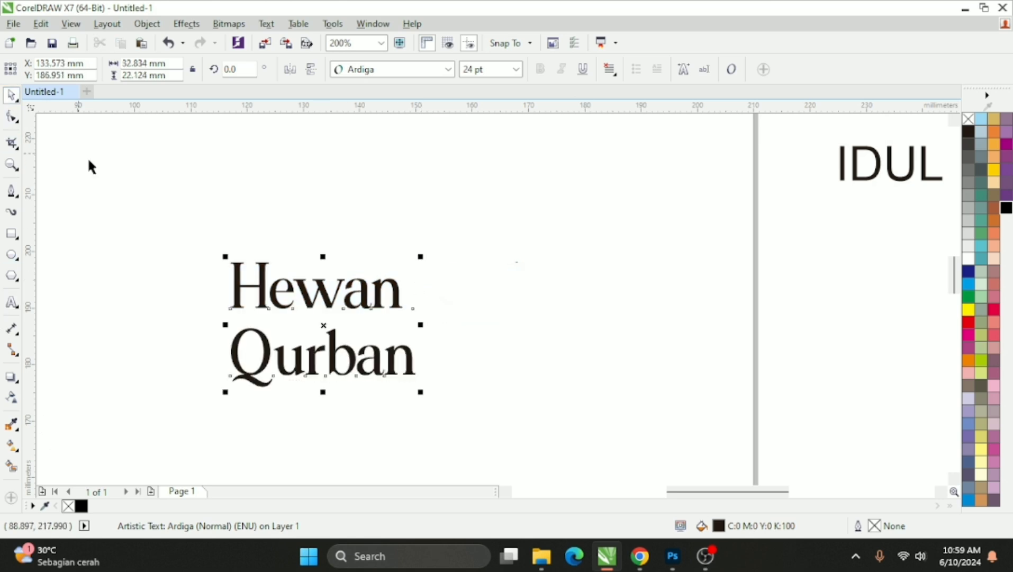
{"action": "scroll", "coordinate": [335, 258], "scroll_direction": "down", "scroll_amount": 2}
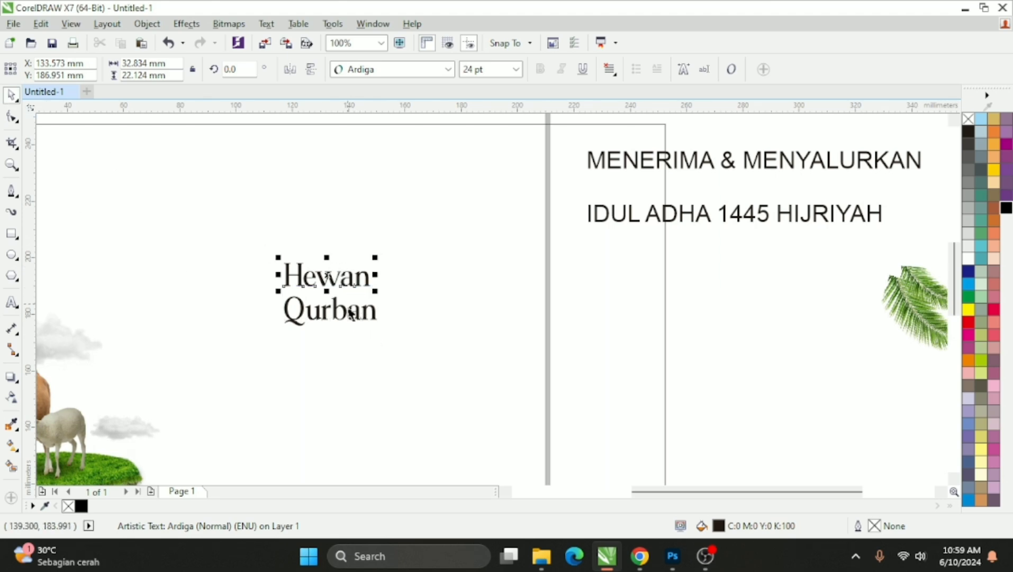
{"action": "scroll", "coordinate": [336, 307], "scroll_direction": "up", "scroll_amount": 2}
Undo the accidental shift of the large rectangle and lock the rectangle in place.
{"action": "left_click", "coordinate": [363, 298]}
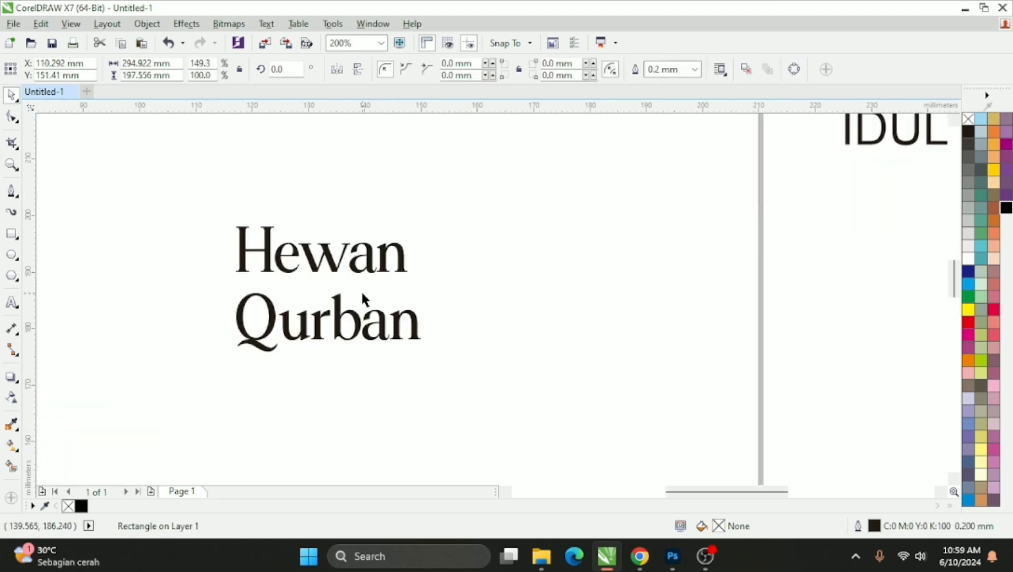
{"action": "key", "text": "ctrl+z"}
{"action": "left_click", "coordinate": [340, 317]}
{"action": "scroll", "coordinate": [366, 298], "scroll_direction": "down", "scroll_amount": 1}
{"action": "left_click_drag", "start_coordinate": [773, 259], "coordinate": [218, 404]}
{"action": "left_click", "coordinate": [713, 352]}
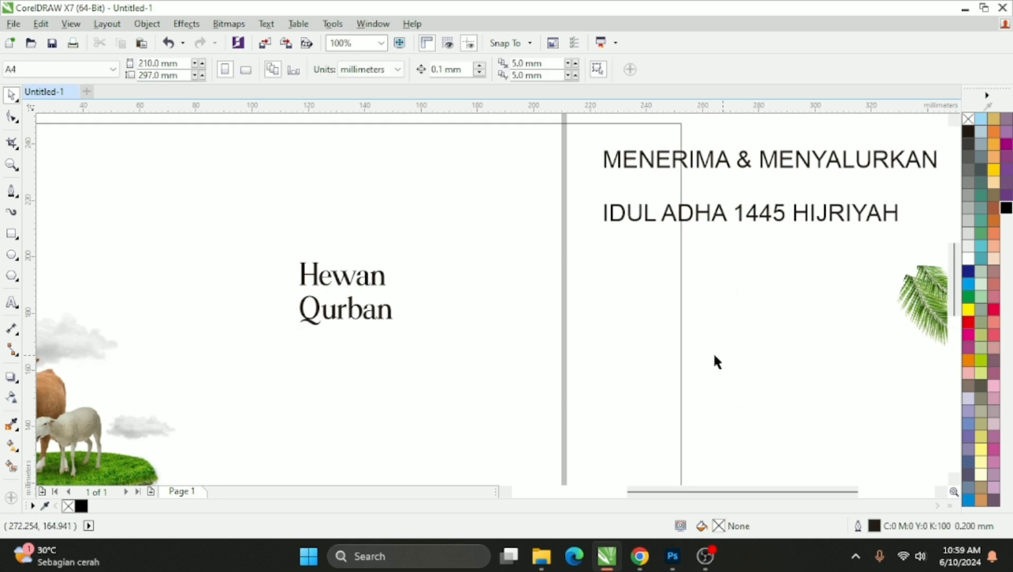
{"action": "right_click", "coordinate": [631, 351]}
{"action": "scroll", "coordinate": [436, 324], "scroll_direction": "down", "scroll_amount": 1}
{"action": "left_click", "coordinate": [713, 331]}
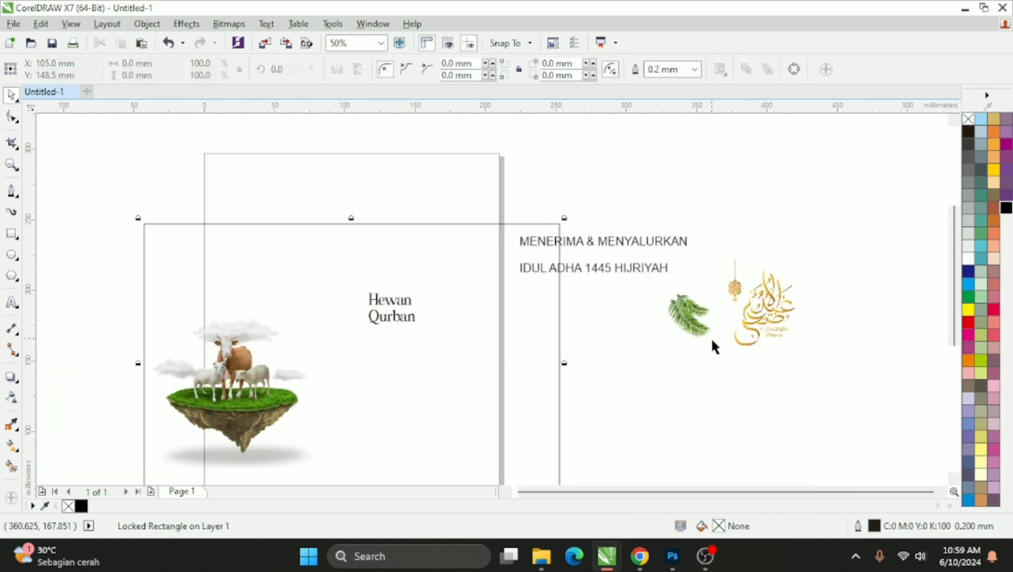
{"action": "left_click", "coordinate": [712, 339]}
Shift the word Qurban to the right so it sits staggered beneath Hewan.
{"action": "scroll", "coordinate": [411, 323], "scroll_direction": "up", "scroll_amount": 1}
{"action": "left_click_drag", "start_coordinate": [398, 314], "coordinate": [418, 314]}
{"action": "scroll", "coordinate": [371, 288], "scroll_direction": "up", "scroll_amount": 5}
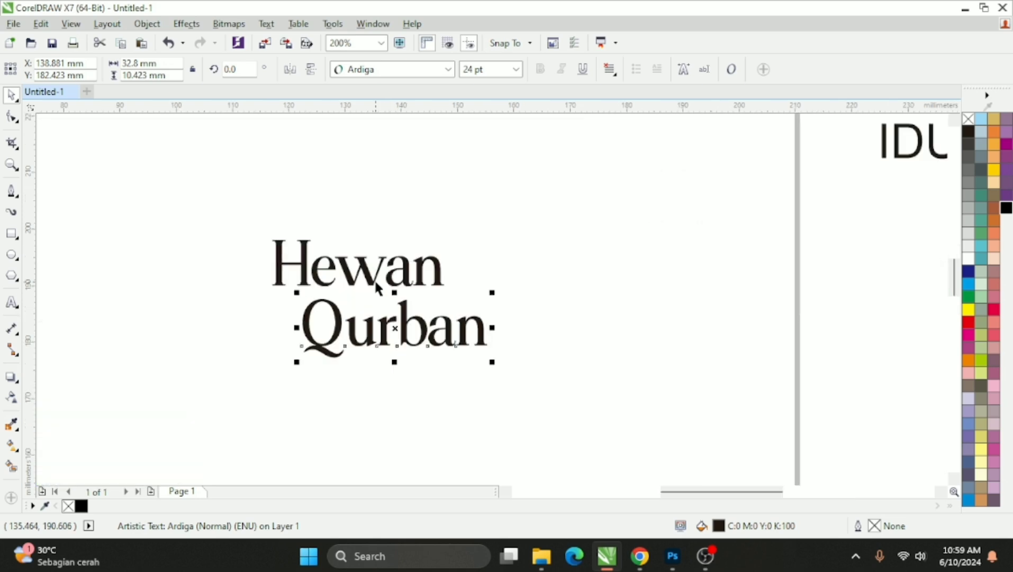
{"action": "left_click", "coordinate": [345, 321]}
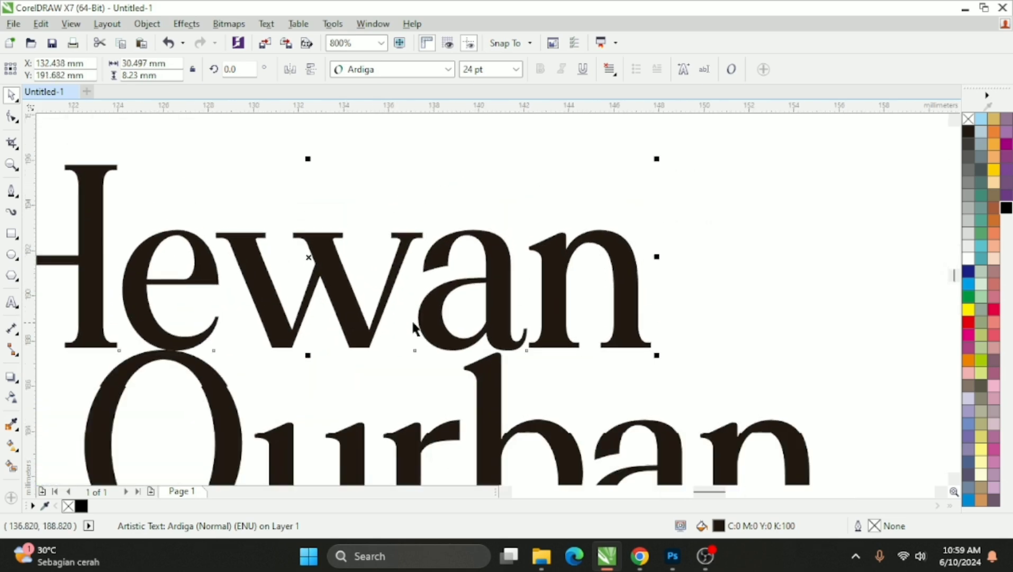
Enlarge Hewan and Qurban together to about 95 pt beside the island picture, and scale the picture up slightly.
{"action": "scroll", "coordinate": [414, 333], "scroll_direction": "down", "scroll_amount": 1}
{"action": "left_click", "coordinate": [454, 341], "text": "shift"}
{"action": "scroll", "coordinate": [453, 341], "scroll_direction": "down", "scroll_amount": 2}
{"action": "left_click_drag", "start_coordinate": [504, 274], "coordinate": [626, 213]}
{"action": "left_click_drag", "start_coordinate": [544, 279], "coordinate": [645, 290]}
{"action": "scroll", "coordinate": [532, 317], "scroll_direction": "down", "scroll_amount": 1}
{"action": "left_click_drag", "start_coordinate": [447, 339], "coordinate": [367, 367]}
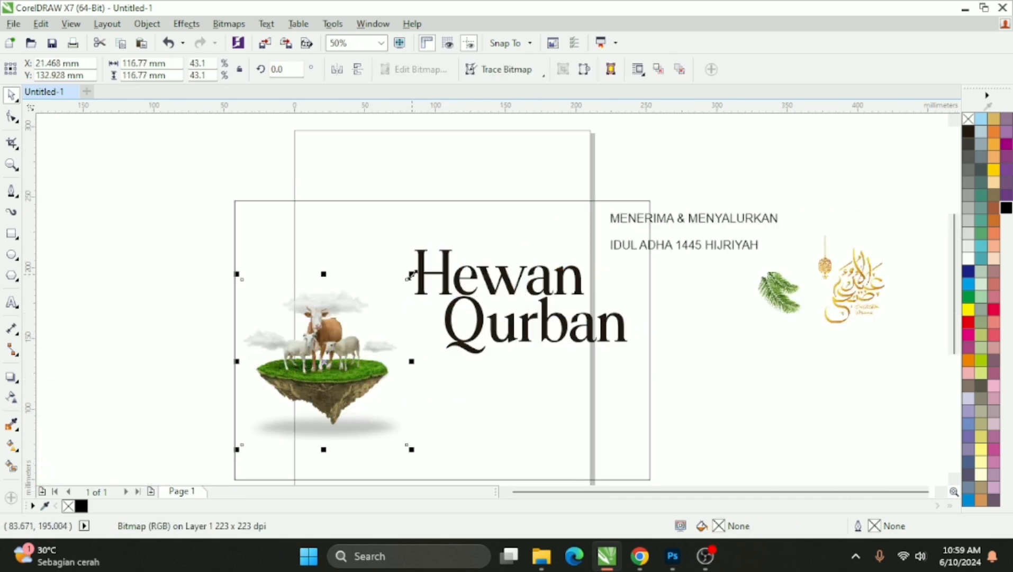
{"action": "left_click_drag", "start_coordinate": [412, 275], "coordinate": [427, 271]}
Place the MENERIMA & MENYALURKAN line above Hewan and change it to Title Case.
{"action": "left_click_drag", "start_coordinate": [755, 219], "coordinate": [574, 243]}
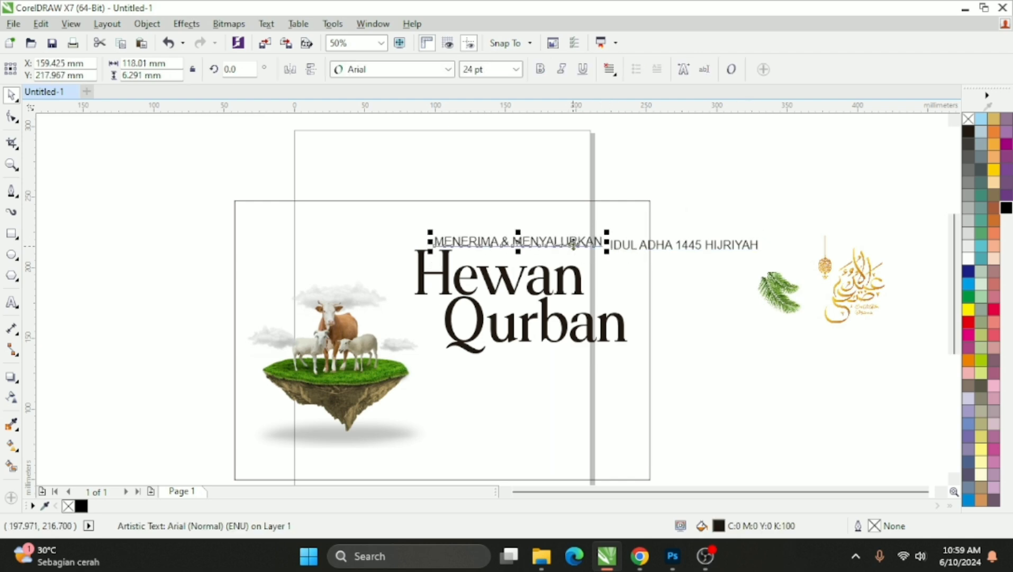
{"action": "double_click", "coordinate": [574, 243]}
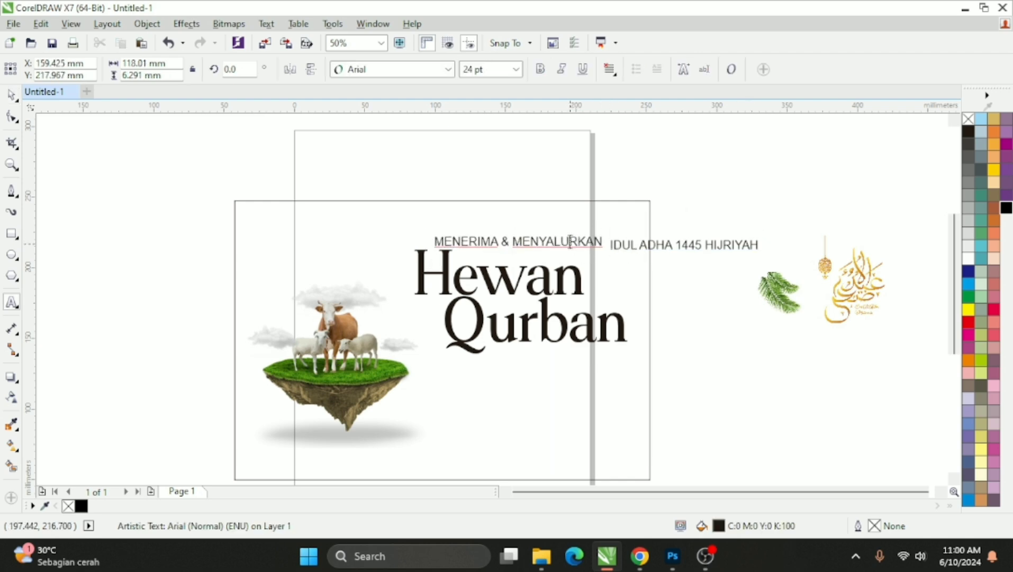
{"action": "key", "text": "ctrl+a"}
{"action": "key", "text": "shift+F3"}
{"action": "left_click", "coordinate": [423, 277]}
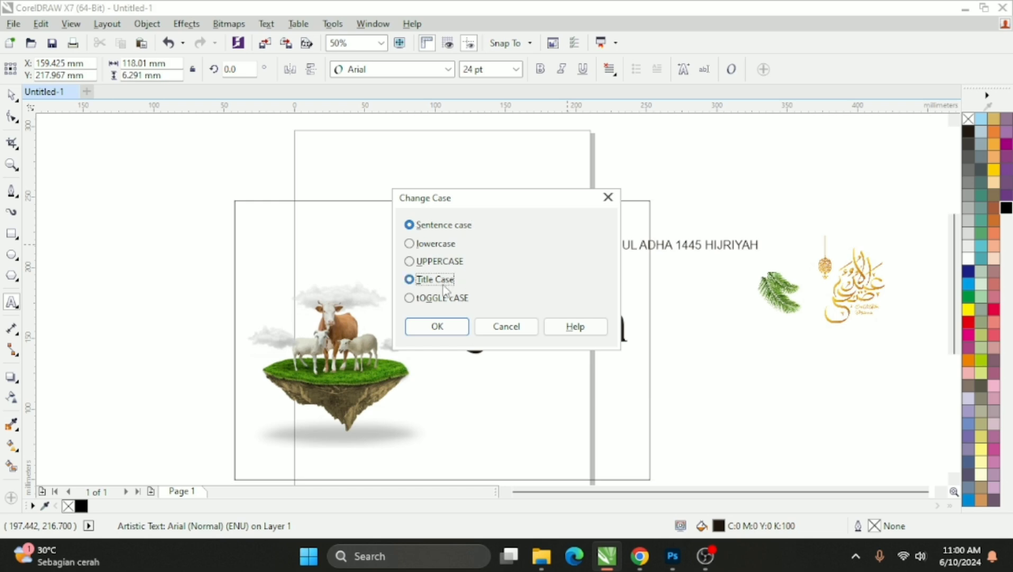
{"action": "left_click", "coordinate": [437, 326]}
{"action": "left_click", "coordinate": [10, 96]}
Set the Menerima & Menyalurkan, Hewan and Qurban texts in the Berkshire Swash font.
{"action": "left_click", "coordinate": [404, 69]}
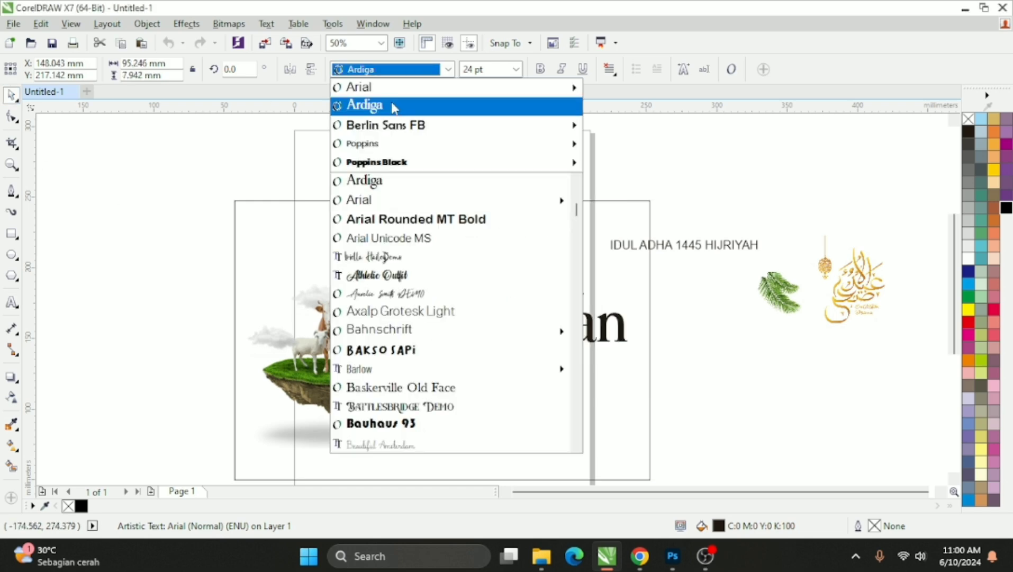
{"action": "scroll", "coordinate": [392, 180], "scroll_direction": "down", "scroll_amount": 3}
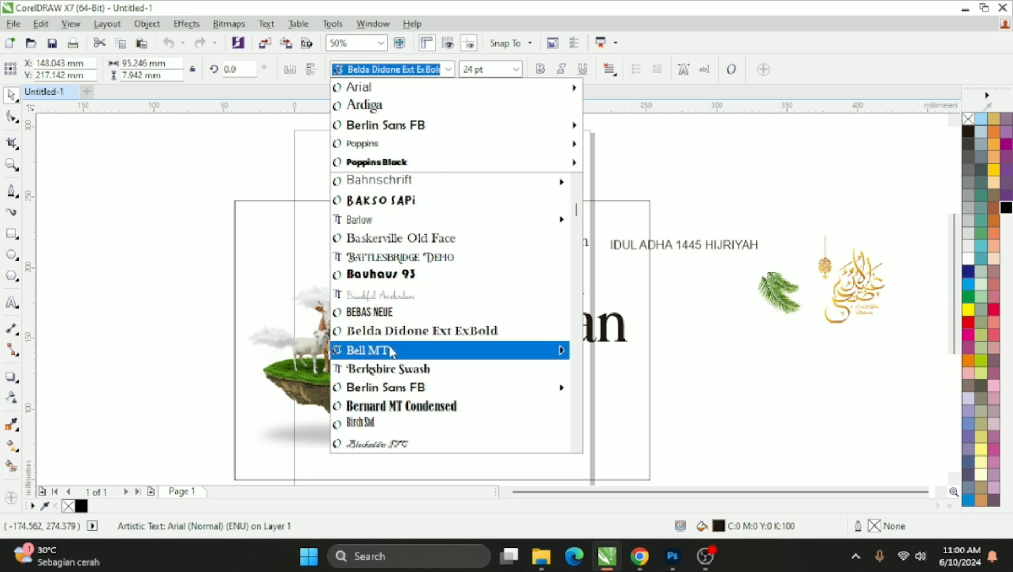
{"action": "left_click", "coordinate": [384, 367]}
{"action": "left_click", "coordinate": [492, 289]}
{"action": "left_click", "coordinate": [383, 69]}
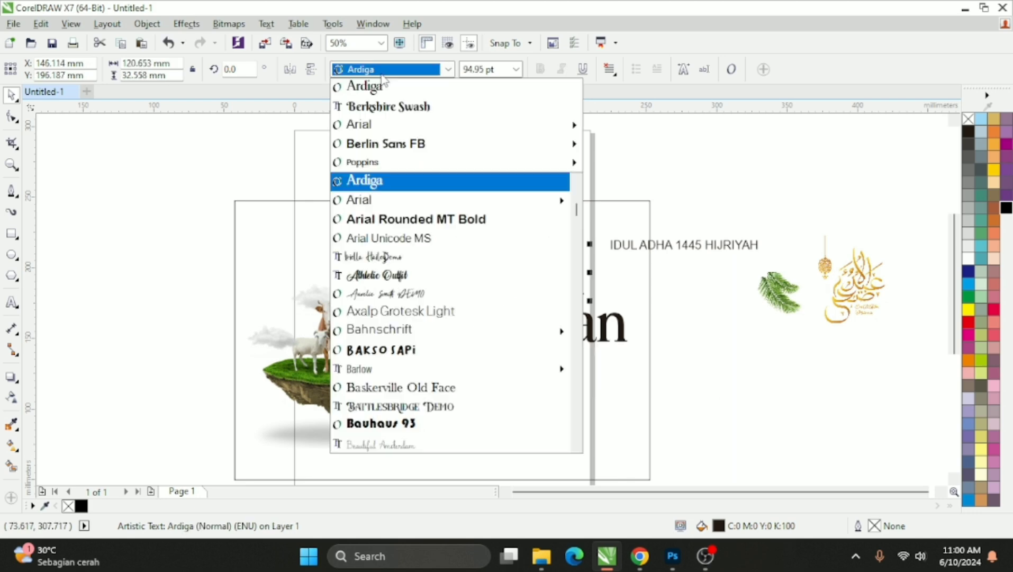
{"action": "left_click", "coordinate": [377, 107]}
{"action": "left_click", "coordinate": [492, 324]}
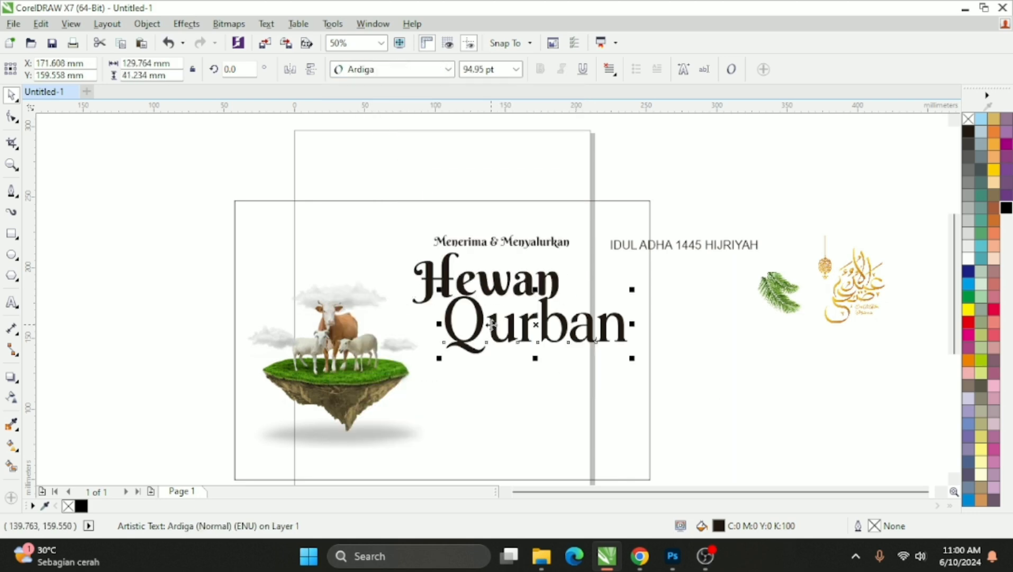
{"action": "left_click", "coordinate": [408, 69]}
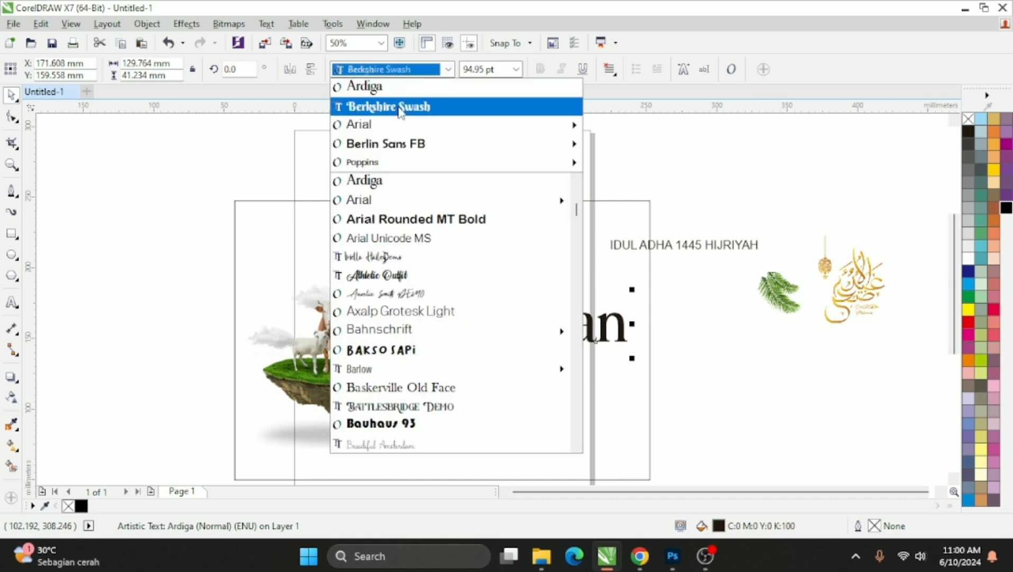
{"action": "left_click", "coordinate": [408, 104]}
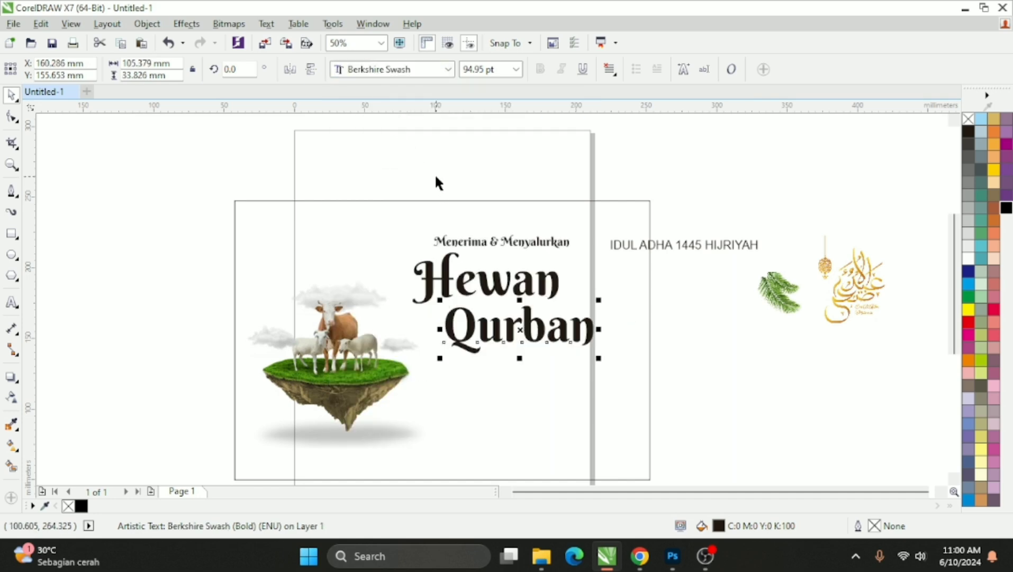
Shift the word Hewan so it sits closer above Qurban with the letters nearly touching.
{"action": "scroll", "coordinate": [492, 228], "scroll_direction": "up", "scroll_amount": 2}
{"action": "left_click_drag", "start_coordinate": [418, 360], "coordinate": [404, 396]}
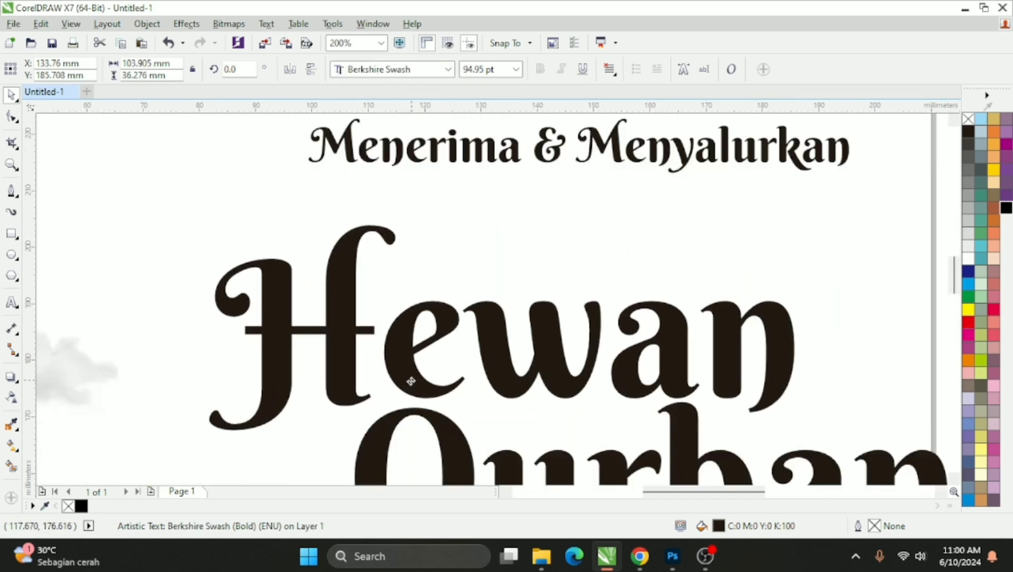
{"action": "left_click", "coordinate": [420, 421], "text": "shift"}
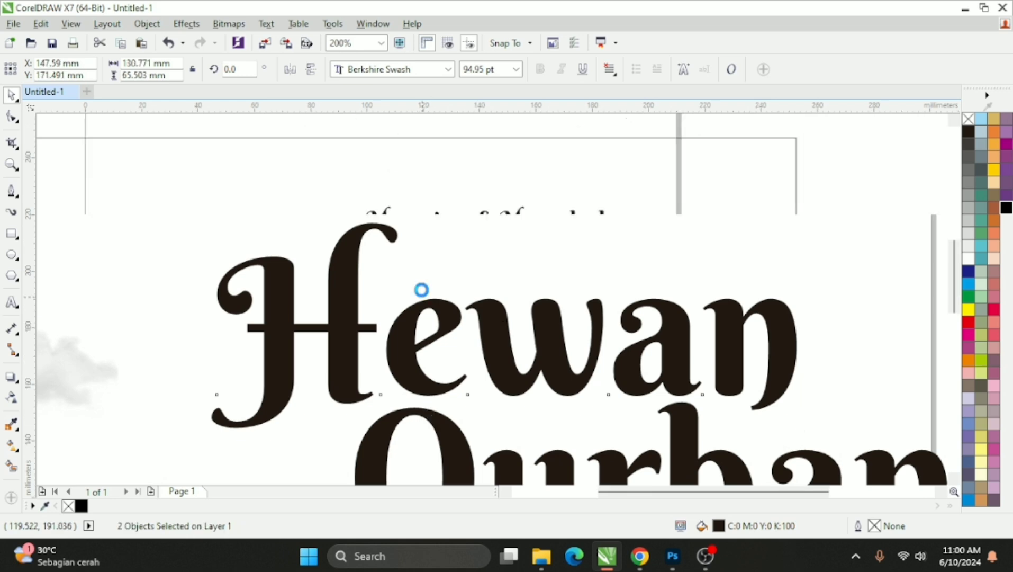
{"action": "scroll", "coordinate": [420, 289], "scroll_direction": "down", "scroll_amount": 1}
{"action": "left_click", "coordinate": [893, 344]}
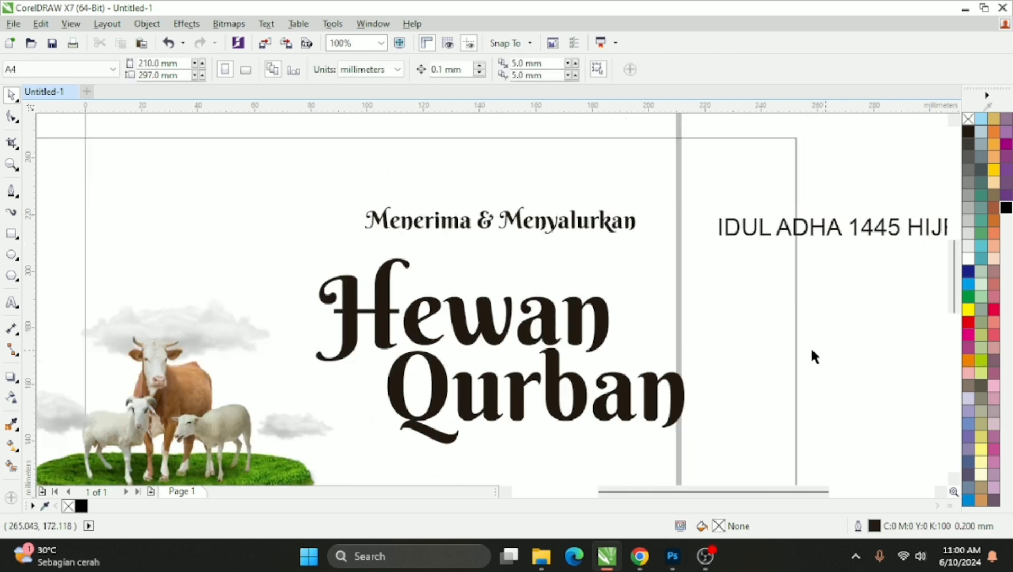
Scale the word Qurban down slightly and tuck it beneath Hewan.
{"action": "left_click", "coordinate": [677, 390]}
{"action": "left_click_drag", "start_coordinate": [685, 344], "coordinate": [667, 350]}
{"action": "left_click_drag", "start_coordinate": [546, 366], "coordinate": [545, 360]}
Enlarge Hewan and Qurban together to about 131 mm wide, and switch the A4 page to landscape.
{"action": "left_click", "coordinate": [582, 330], "text": "shift"}
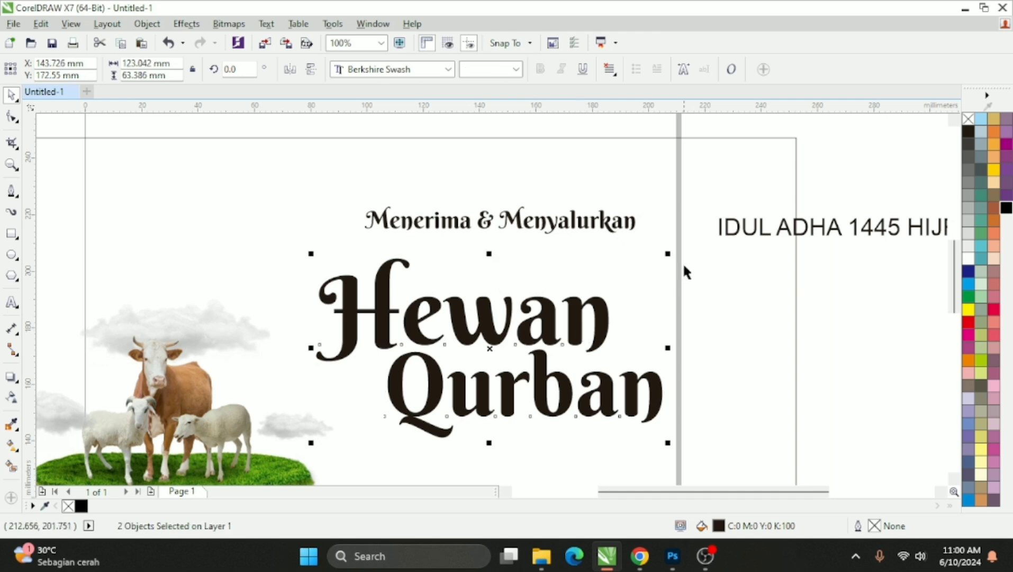
{"action": "left_click_drag", "start_coordinate": [668, 256], "coordinate": [680, 250]}
{"action": "left_click_drag", "start_coordinate": [672, 379], "coordinate": [684, 379]}
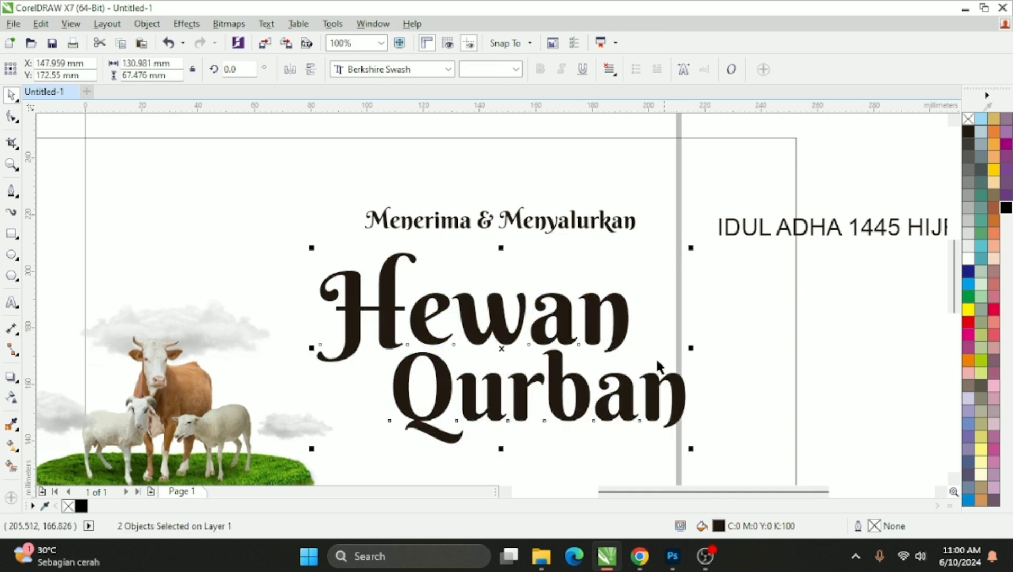
{"action": "scroll", "coordinate": [593, 307], "scroll_direction": "down", "scroll_amount": 1}
{"action": "left_click", "coordinate": [771, 338]}
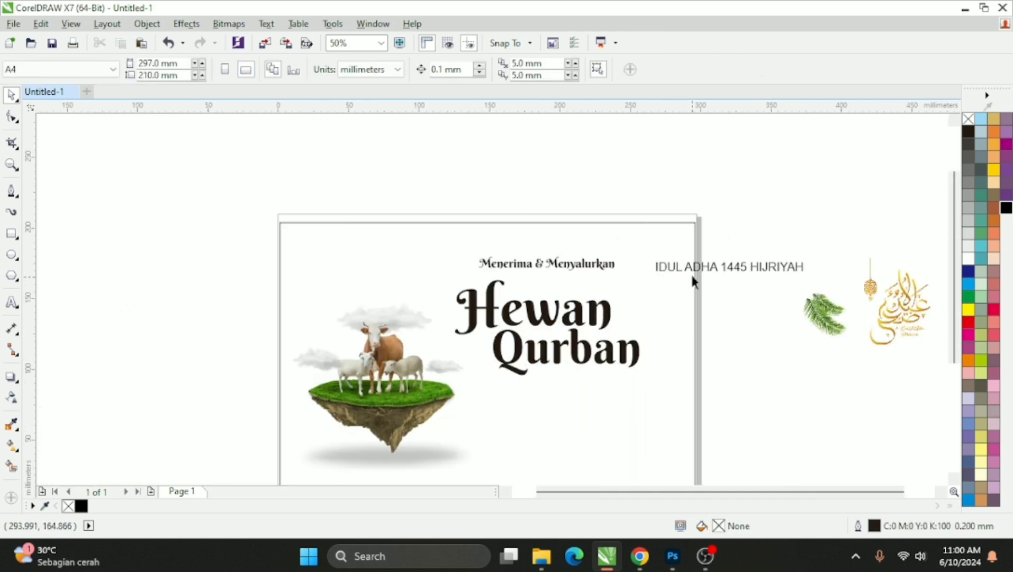
Left-align the Menerima & Menyalurkan line with Hewan and enlarge it to about 110 mm wide, close above that word.
{"action": "scroll", "coordinate": [689, 267], "scroll_direction": "up", "scroll_amount": 1}
{"action": "left_click_drag", "start_coordinate": [539, 277], "coordinate": [539, 283]}
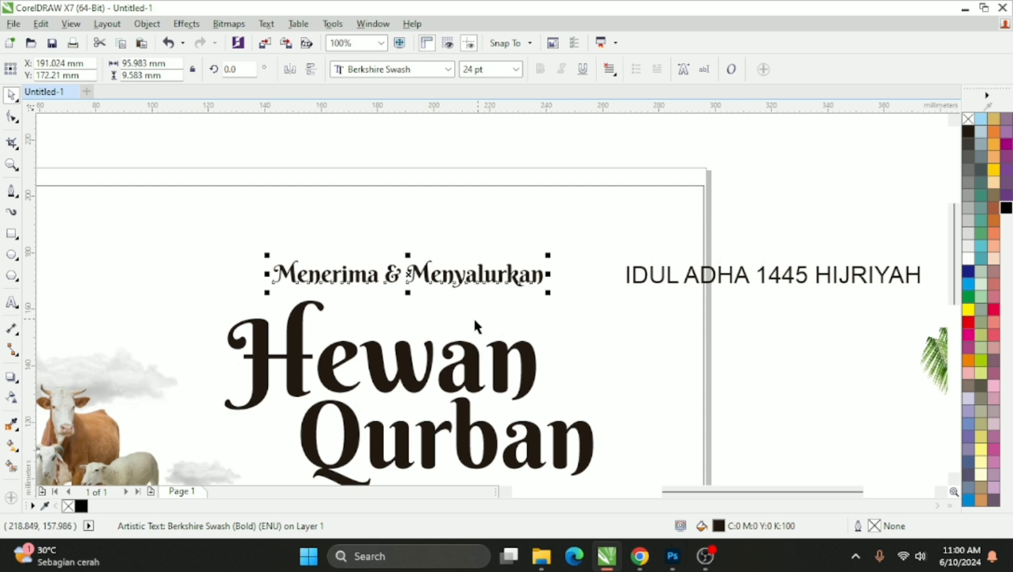
{"action": "left_click", "coordinate": [469, 352], "text": "shift"}
{"action": "key", "text": "l"}
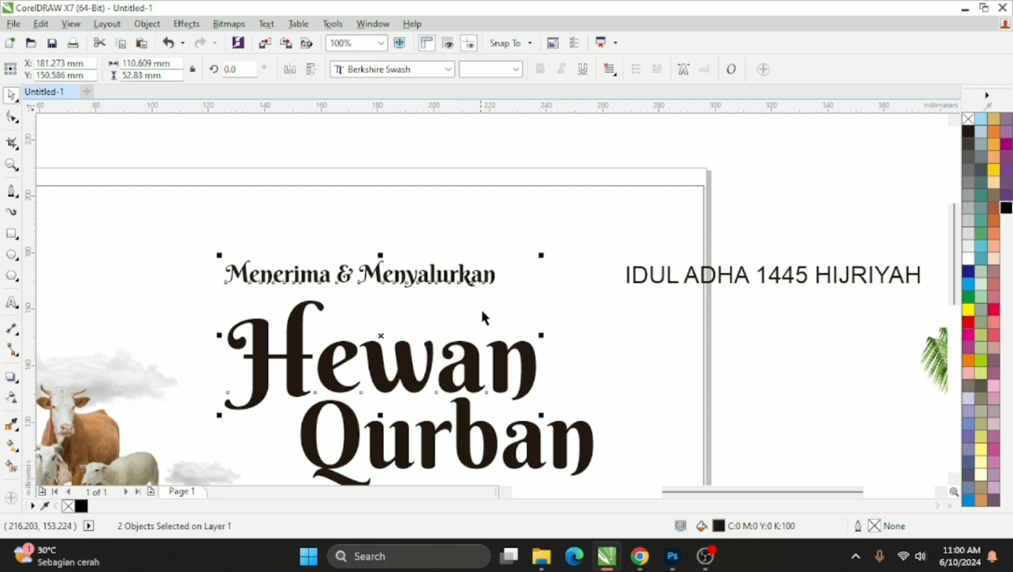
{"action": "left_click", "coordinate": [468, 252]}
{"action": "left_click_drag", "start_coordinate": [472, 275], "coordinate": [538, 339]}
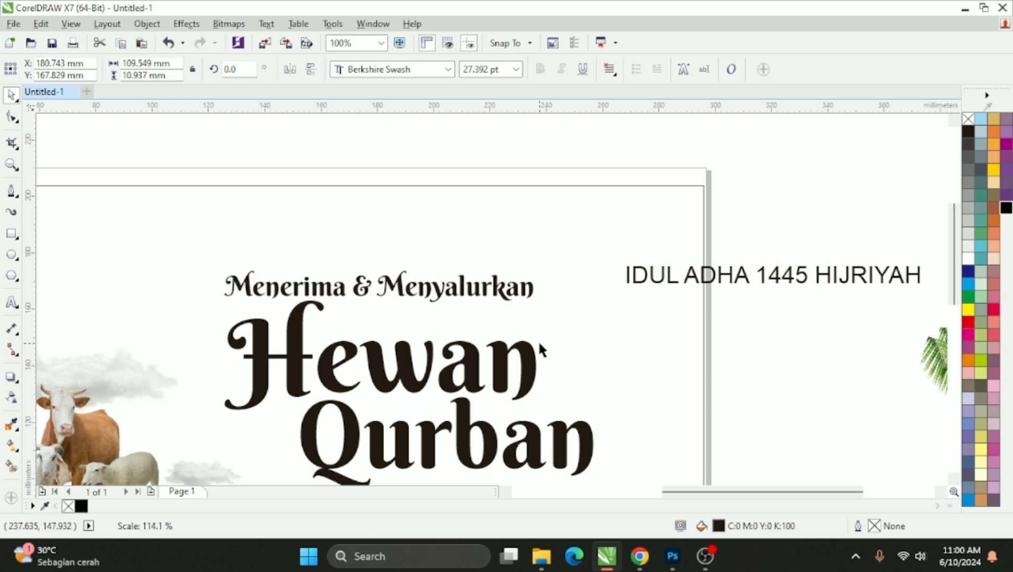
{"action": "scroll", "coordinate": [537, 340], "scroll_direction": "down", "scroll_amount": 2}
{"action": "scroll", "coordinate": [525, 278], "scroll_direction": "up", "scroll_amount": 4}
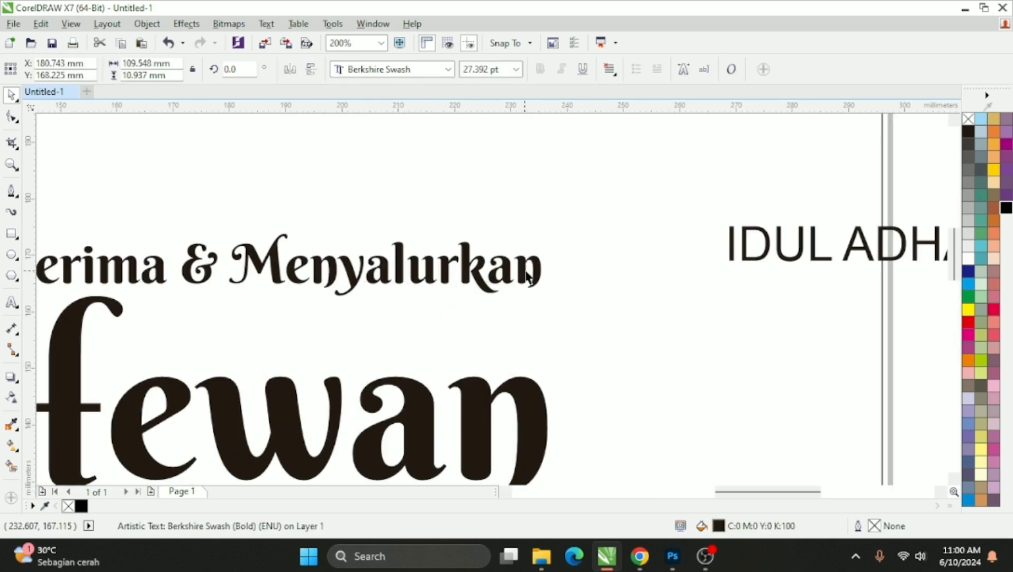
{"action": "scroll", "coordinate": [532, 270], "scroll_direction": "down", "scroll_amount": 2}
Change the IDUL ADHA 1445 HIJRIYAH text to Title Case.
{"action": "left_click_drag", "start_coordinate": [738, 224], "coordinate": [525, 443]}
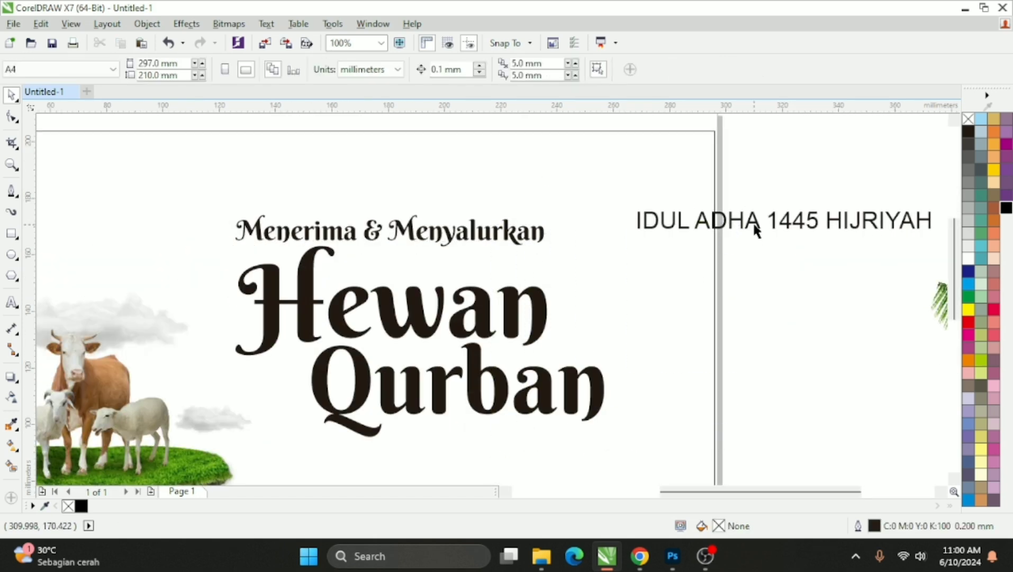
{"action": "double_click", "coordinate": [746, 223]}
{"action": "key", "text": "ctrl+a"}
{"action": "key", "text": "shift+F3"}
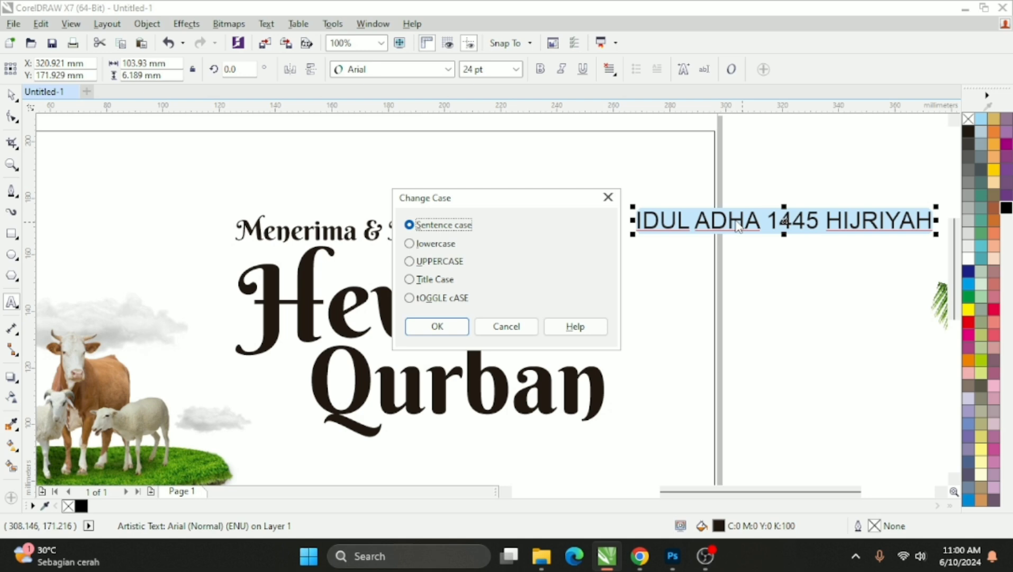
{"action": "left_click", "coordinate": [457, 280]}
{"action": "left_click", "coordinate": [439, 326]}
{"action": "left_click", "coordinate": [12, 96]}
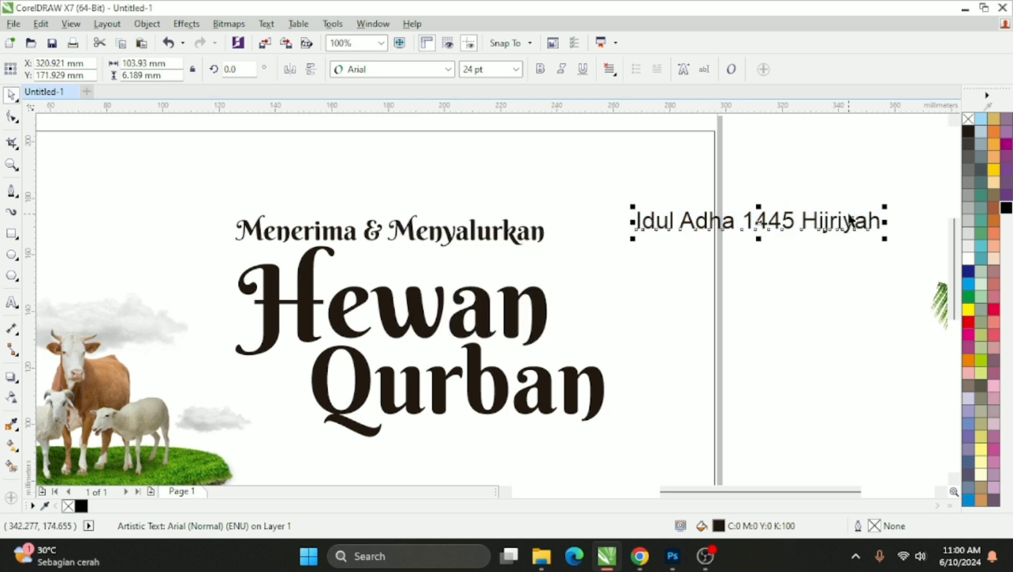
Place the Idul Adha 1445 Hijriyah line beneath Qurban and set it in the Berkshire Swash font.
{"action": "left_click_drag", "start_coordinate": [789, 221], "coordinate": [539, 426]}
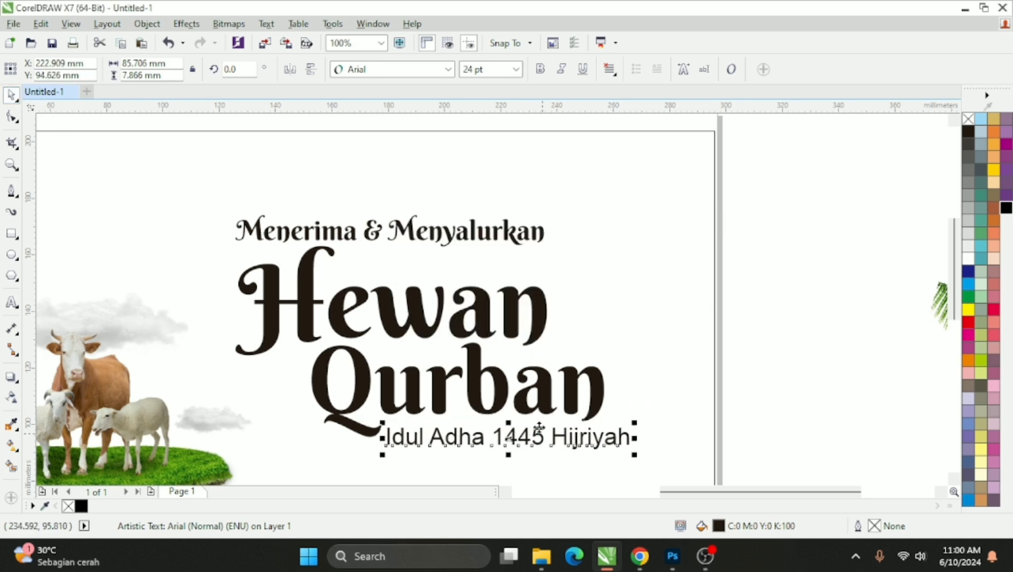
{"action": "left_click", "coordinate": [448, 69]}
{"action": "left_click", "coordinate": [413, 107]}
{"action": "scroll", "coordinate": [572, 212], "scroll_direction": "down", "scroll_amount": 1}
{"action": "scroll", "coordinate": [594, 330], "scroll_direction": "up", "scroll_amount": 2}
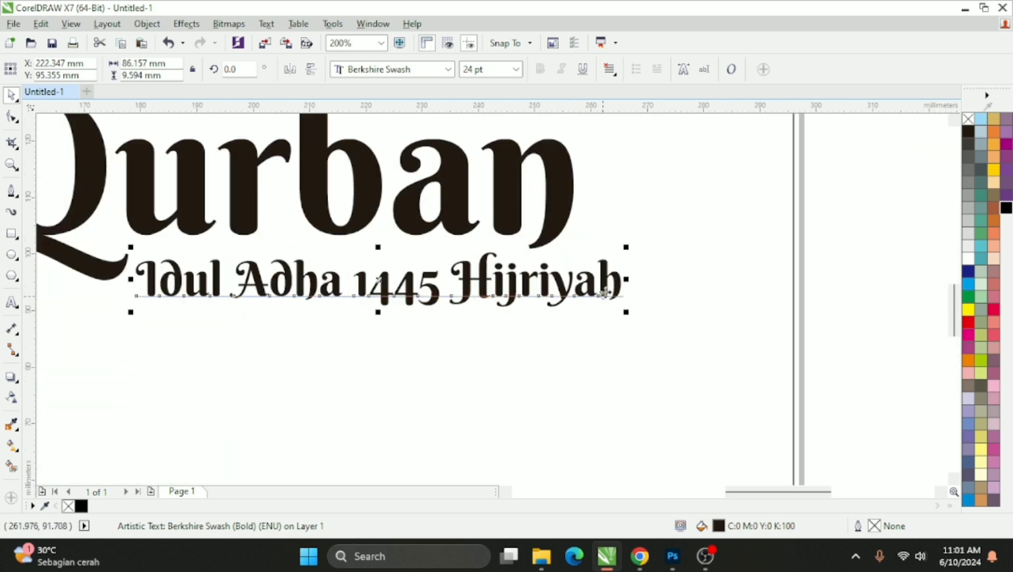
Shrink the Idul Adha 1445 Hijriyah line to about 77 mm wide, ending flush with Qurban, and nudge it up closer.
{"action": "left_click_drag", "start_coordinate": [626, 247], "coordinate": [577, 252]}
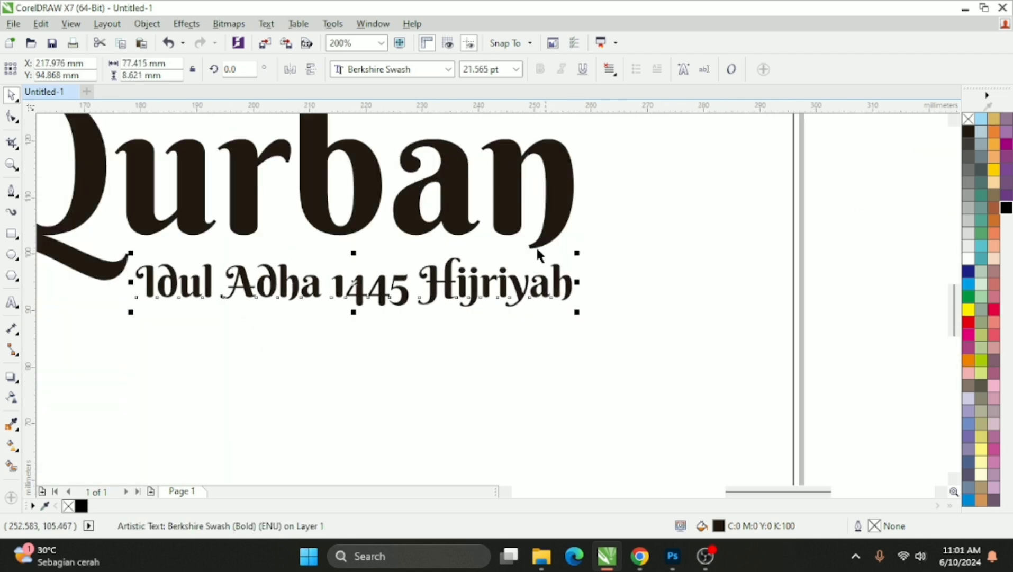
{"action": "key", "text": "Up"}
{"action": "key", "text": "Up"}
{"action": "key", "text": "Up"}
{"action": "key", "text": "Up"}
{"action": "scroll", "coordinate": [598, 305], "scroll_direction": "down", "scroll_amount": 2}
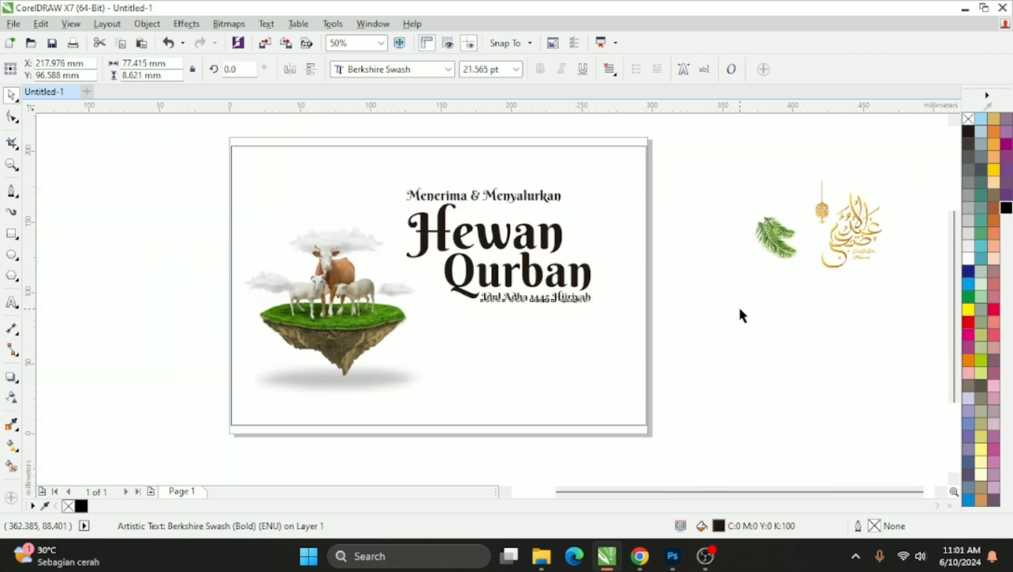
{"action": "left_click", "coordinate": [740, 310]}
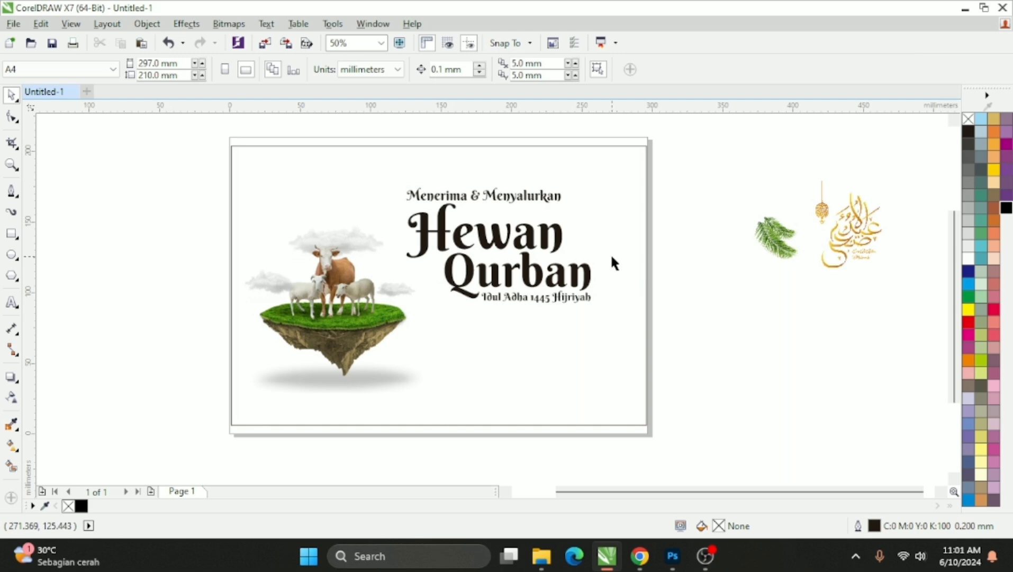
{"action": "right_click", "coordinate": [611, 255]}
{"action": "left_click", "coordinate": [659, 266]}
{"action": "left_click", "coordinate": [670, 252]}
{"action": "left_click", "coordinate": [625, 240]}
Enlarge the four title text lines together to about 150 mm wide.
{"action": "left_click_drag", "start_coordinate": [709, 158], "coordinate": [370, 324]}
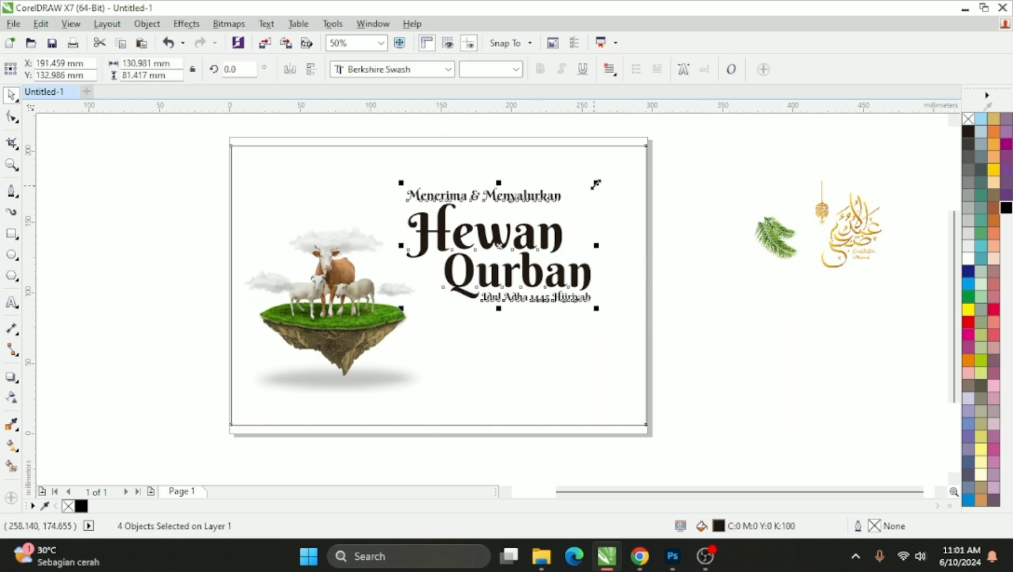
{"action": "left_click_drag", "start_coordinate": [596, 184], "coordinate": [610, 165]}
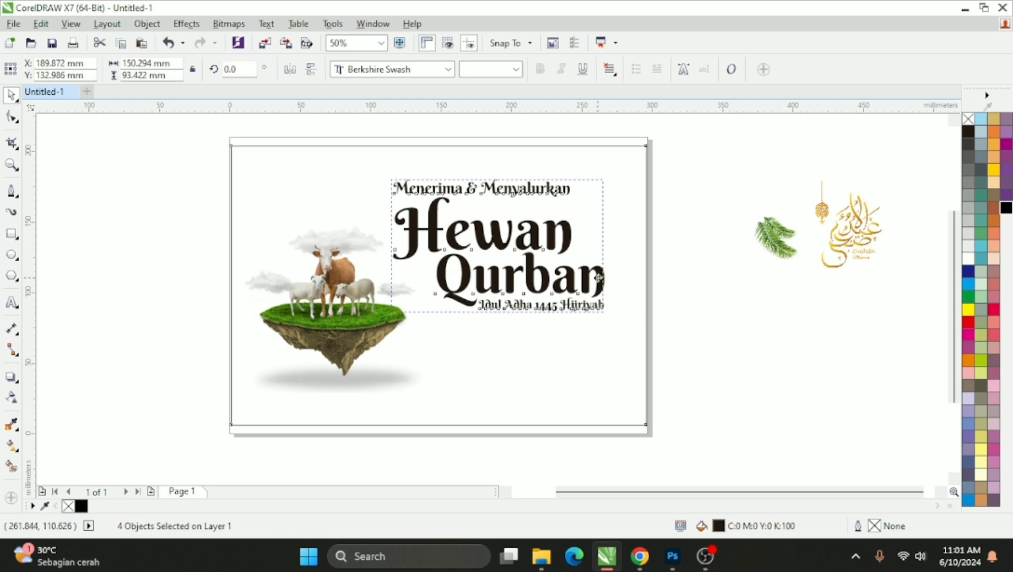
Place the golden Eid calligraphy in the frame's upper right corner, hanging from the top edge, and enlarge it to about 58 mm wide.
{"action": "left_click_drag", "start_coordinate": [854, 190], "coordinate": [620, 157]}
{"action": "scroll", "coordinate": [620, 158], "scroll_direction": "up", "scroll_amount": 2}
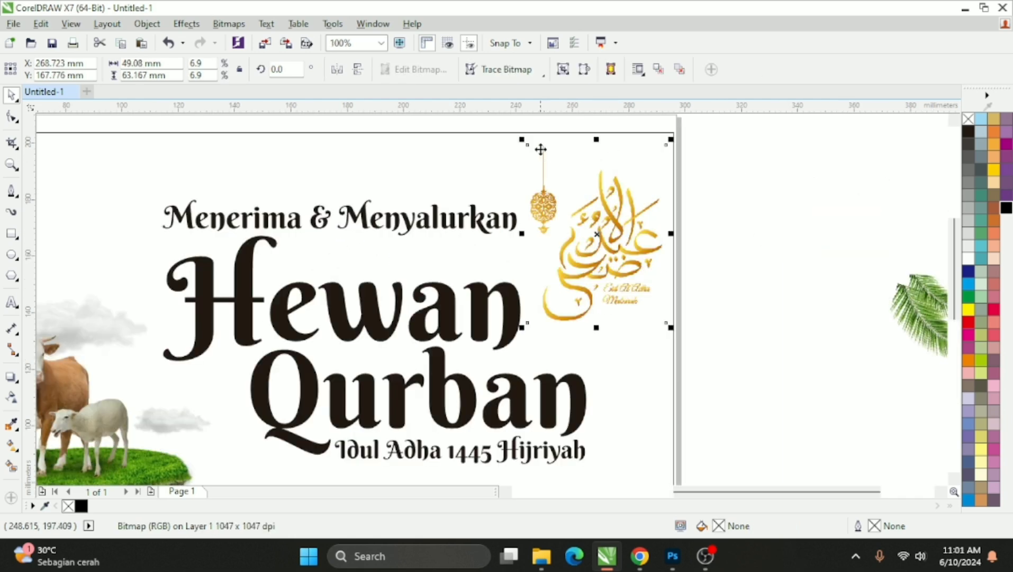
{"action": "left_click_drag", "start_coordinate": [540, 150], "coordinate": [541, 137]}
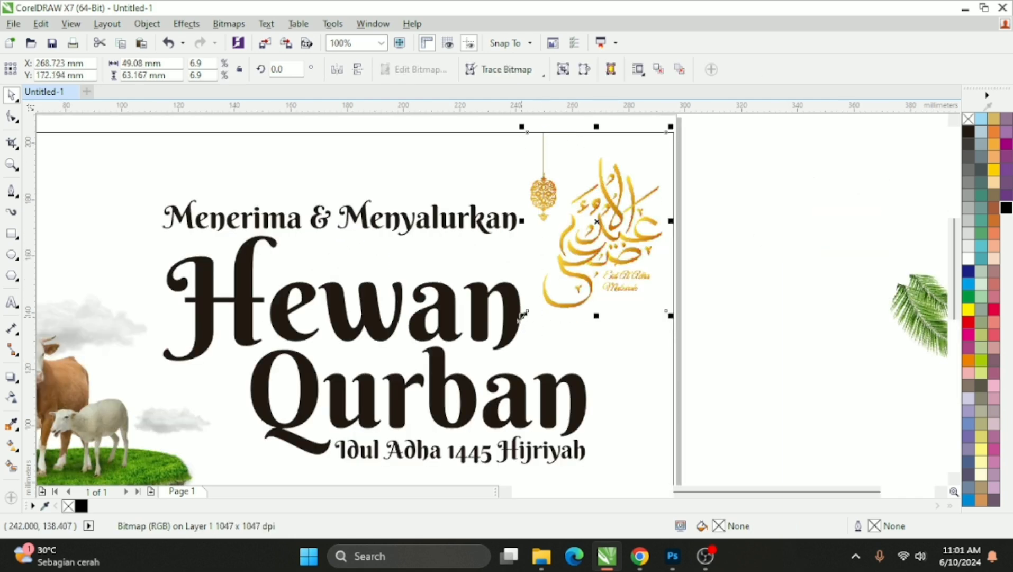
{"action": "left_click_drag", "start_coordinate": [523, 316], "coordinate": [501, 344]}
{"action": "scroll", "coordinate": [575, 341], "scroll_direction": "down", "scroll_amount": 2}
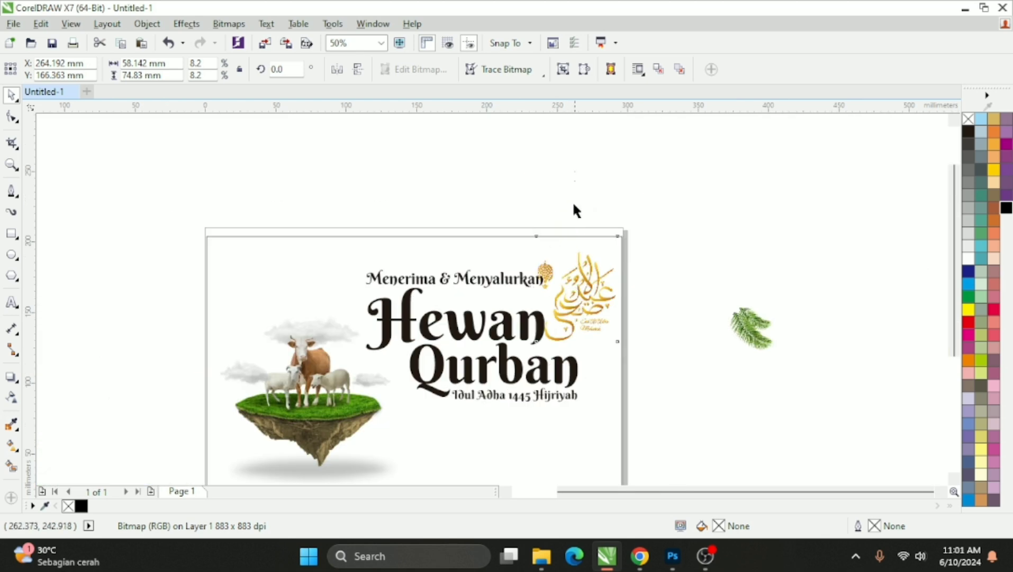
{"action": "left_click_drag", "start_coordinate": [574, 204], "coordinate": [349, 440]}
{"action": "left_click", "coordinate": [625, 447]}
{"action": "left_click_drag", "start_coordinate": [622, 448], "coordinate": [362, 231]}
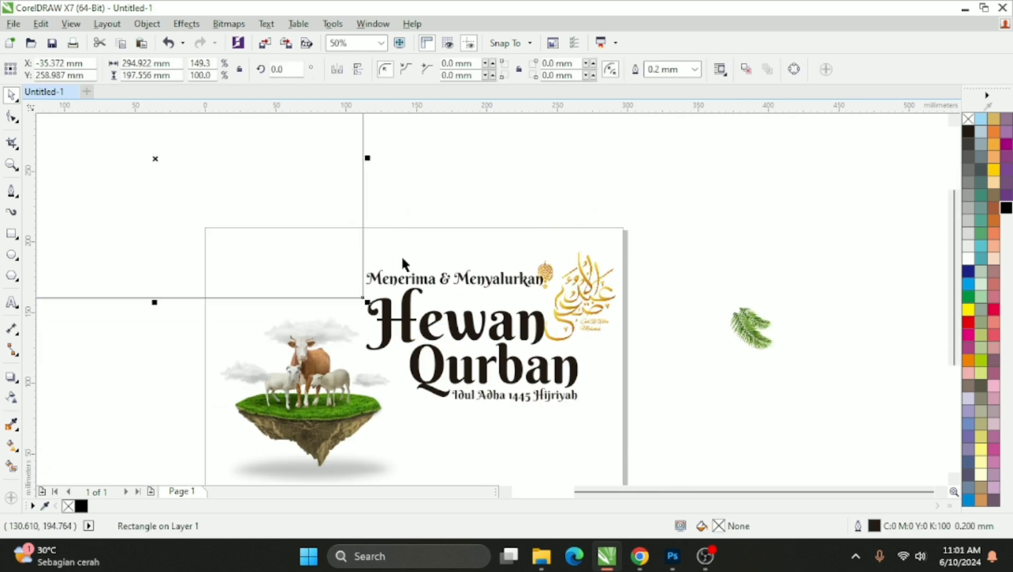
{"action": "key", "text": "ctrl+z"}
Move the four title text lines together slightly left and down, clear of the golden calligraphy.
{"action": "left_click_drag", "start_coordinate": [618, 173], "coordinate": [317, 453]}
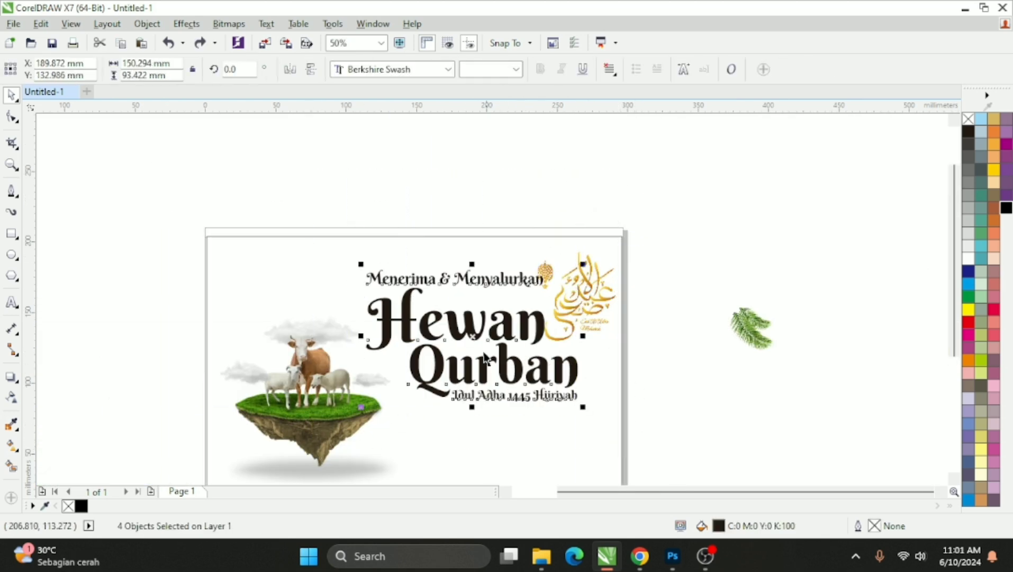
{"action": "scroll", "coordinate": [523, 278], "scroll_direction": "up", "scroll_amount": 2}
{"action": "left_click_drag", "start_coordinate": [527, 264], "coordinate": [537, 286]}
{"action": "scroll", "coordinate": [600, 188], "scroll_direction": "down", "scroll_amount": 2}
{"action": "left_click", "coordinate": [600, 187]}
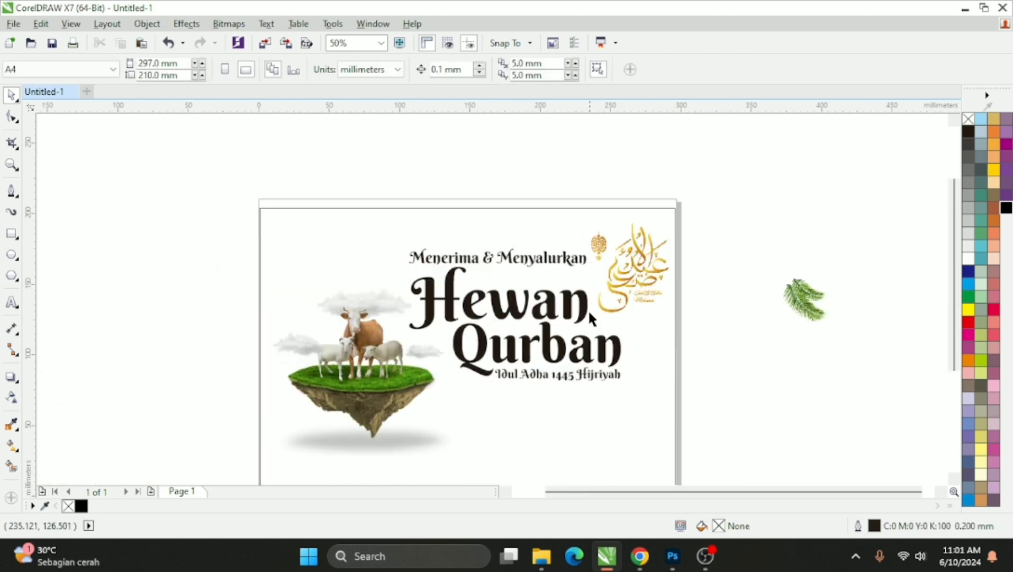
Shorten the banner frame by raising its bottom edge slightly, leaving a narrow strip of page beneath it.
{"action": "left_click", "coordinate": [652, 375]}
{"action": "scroll", "coordinate": [651, 374], "scroll_direction": "down", "scroll_amount": 2}
{"action": "scroll", "coordinate": [708, 362], "scroll_direction": "up", "scroll_amount": 2}
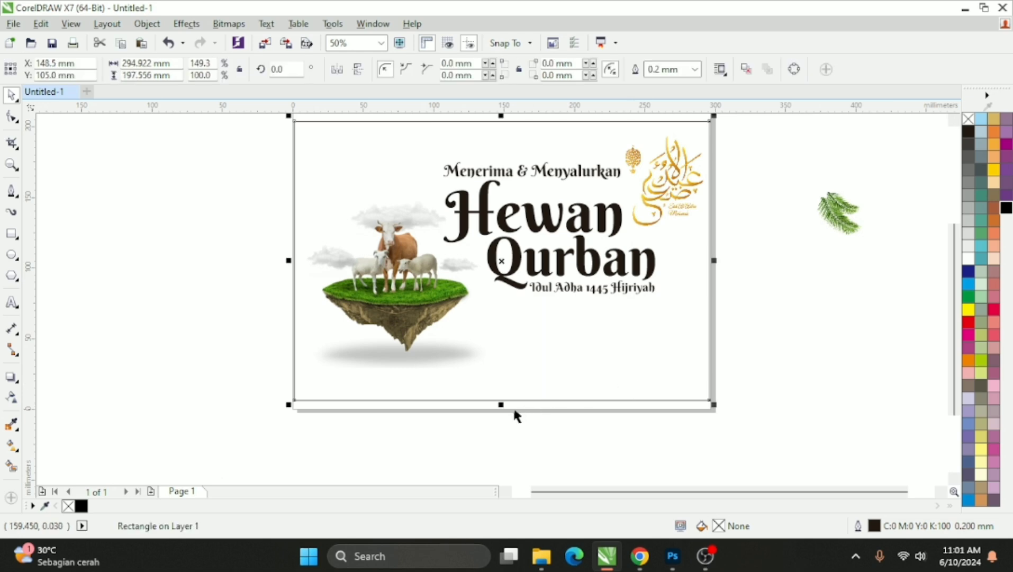
{"action": "left_click_drag", "start_coordinate": [501, 405], "coordinate": [501, 388]}
Move the floating-island livestock picture about 6 mm to the left, away from the title text.
{"action": "left_click", "coordinate": [425, 286]}
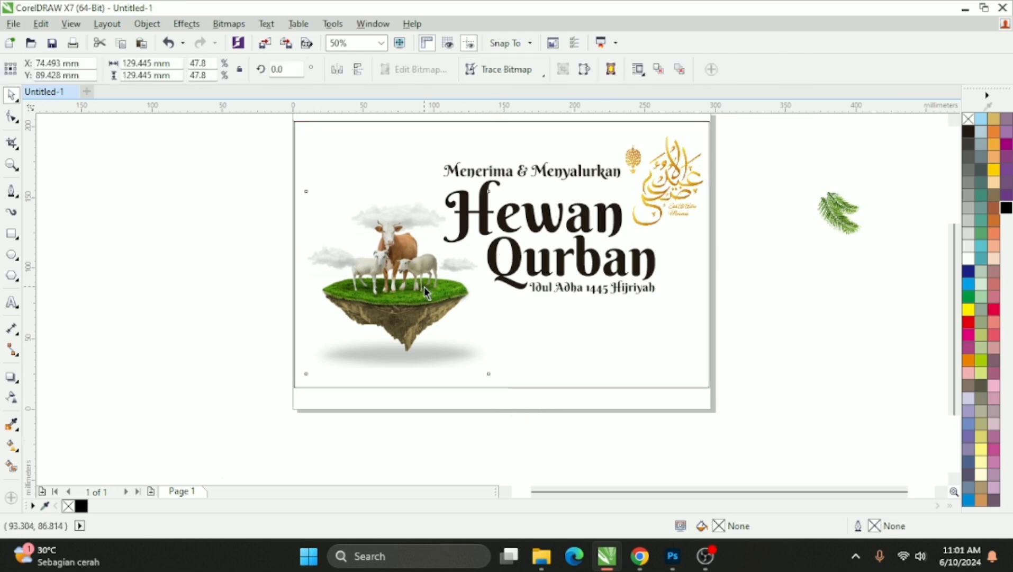
{"action": "left_click_drag", "start_coordinate": [424, 287], "coordinate": [416, 286]}
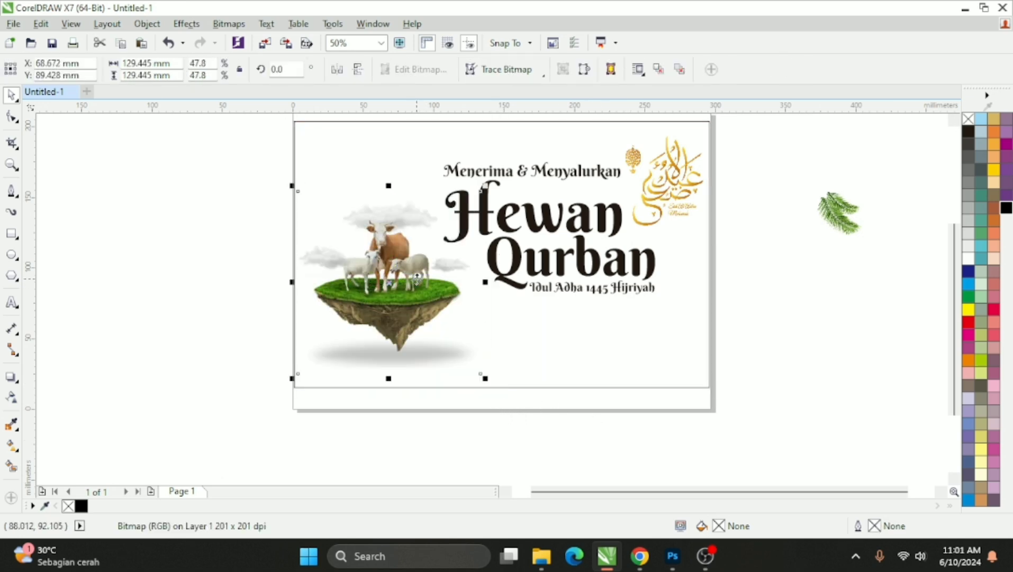
{"action": "left_click", "coordinate": [604, 408]}
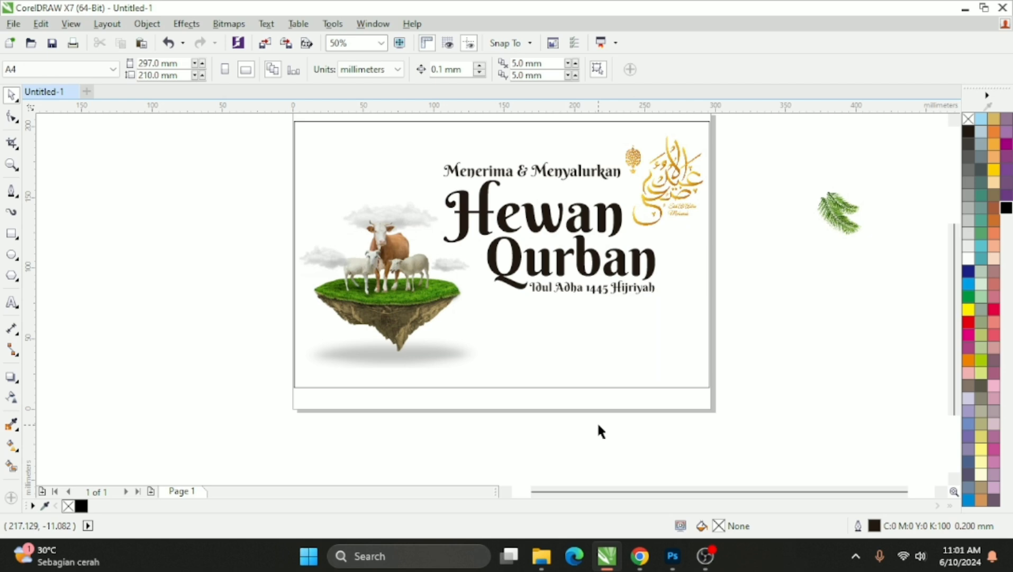
Start a text block on the empty area left of the page with the line "INSYA ALLAH PENYELENGGARAAN QURBAN".
{"action": "left_click", "coordinate": [10, 302]}
{"action": "left_click", "coordinate": [134, 387]}
{"action": "scroll", "coordinate": [150, 391], "scroll_direction": "up", "scroll_amount": 1}
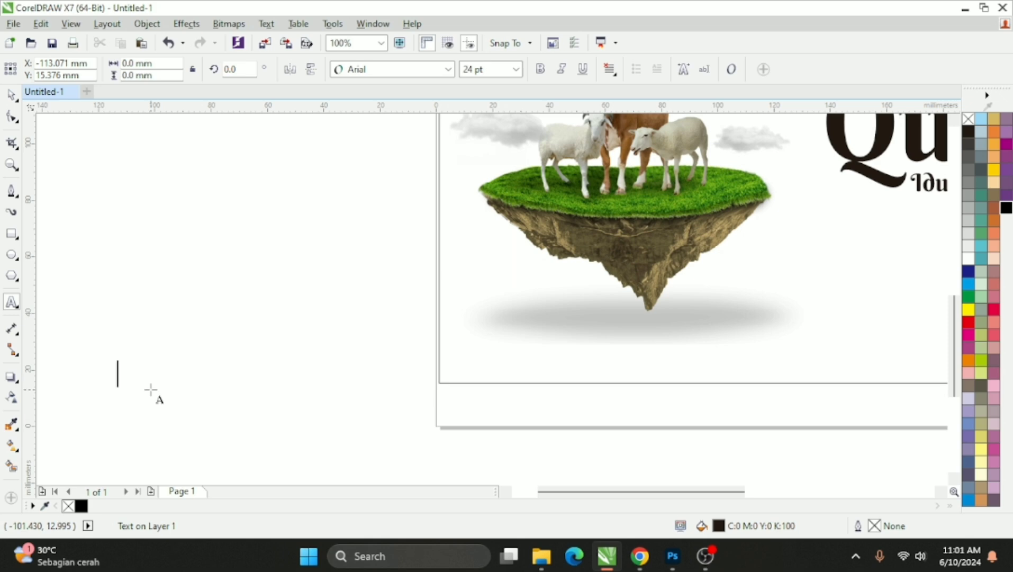
{"action": "type", "text": "INSYA A"}
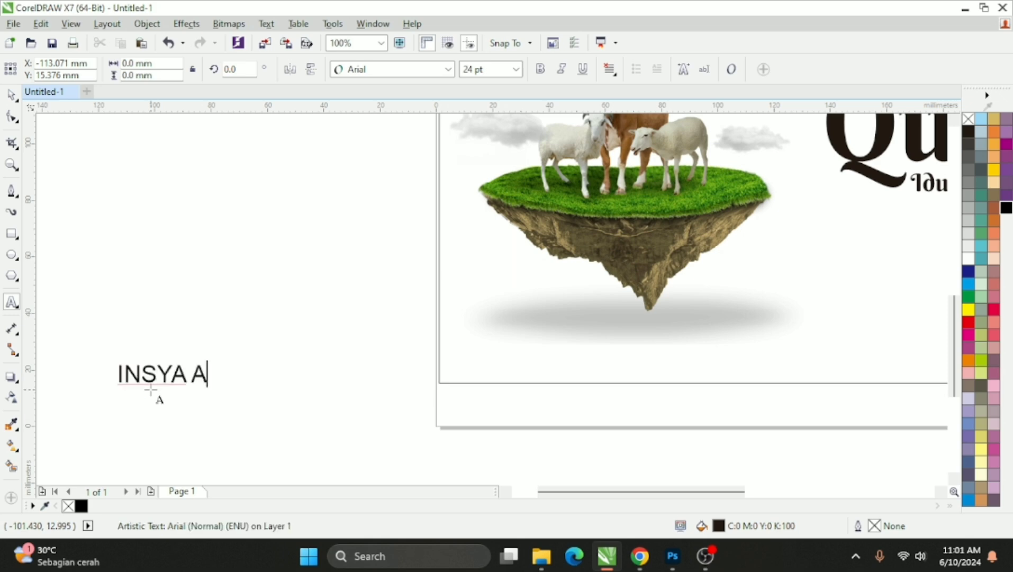
{"action": "type", "text": "LLAH "}
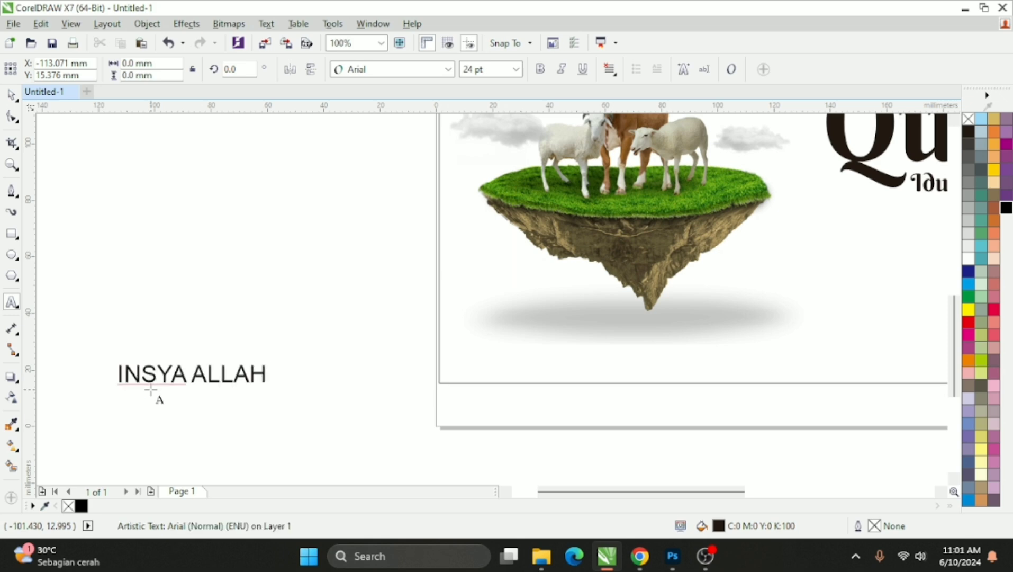
{"action": "type", "text": "PENYELENG"}
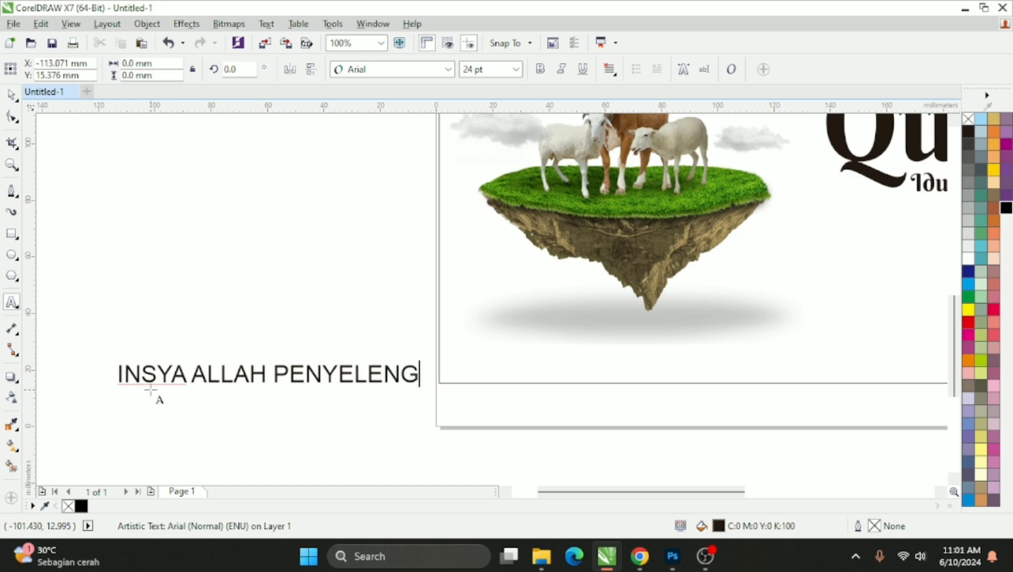
{"action": "type", "text": "GARAA"}
{"action": "type", "text": "N"}
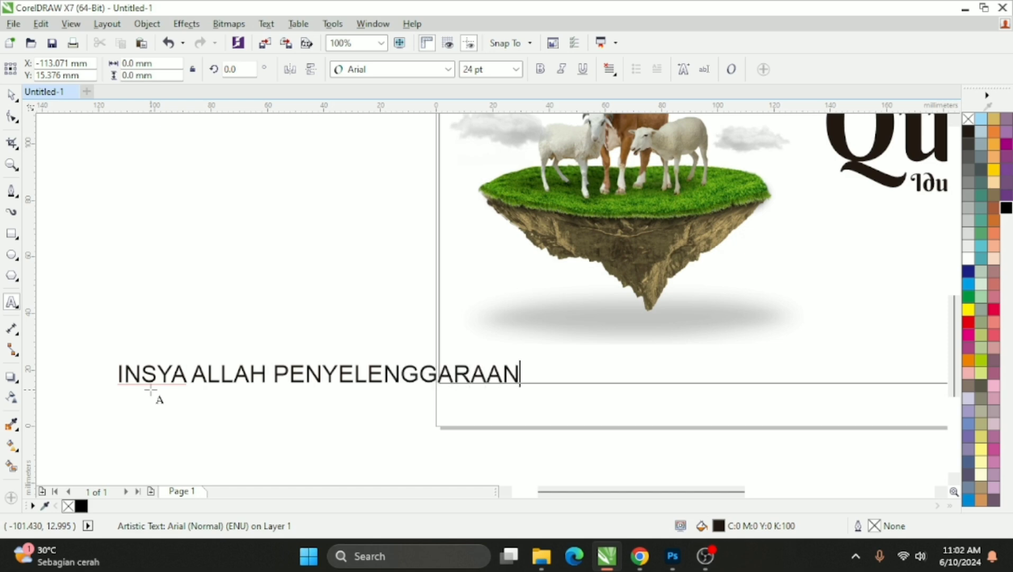
{"action": "type", "text": " QURBAN"}
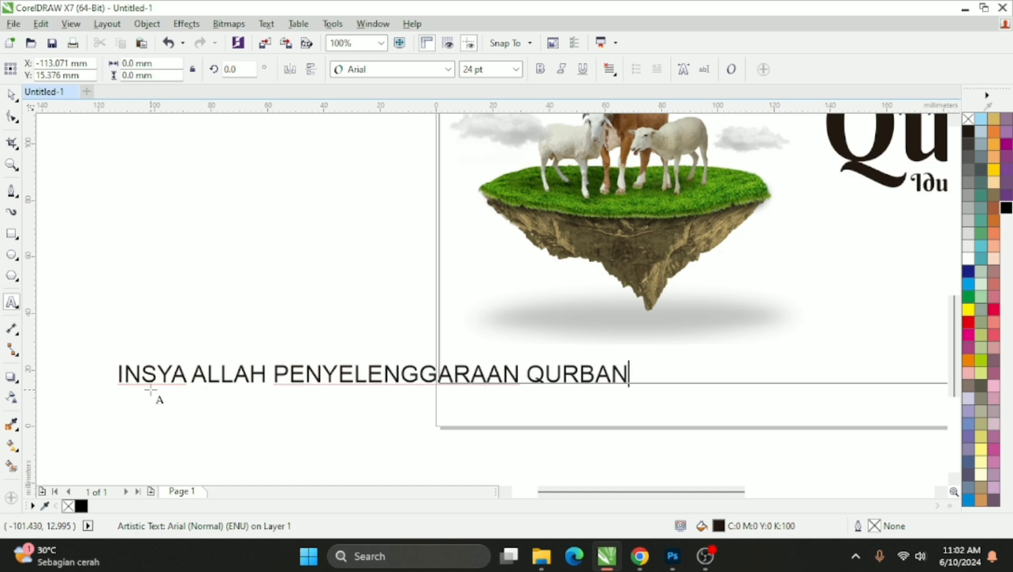
Add the second line "DILAKSANAKAN PADA 10 DZULHIJJAH 1445 H" to the event text.
{"action": "key", "text": "Return"}
{"action": "type", "text": "DILAK"}
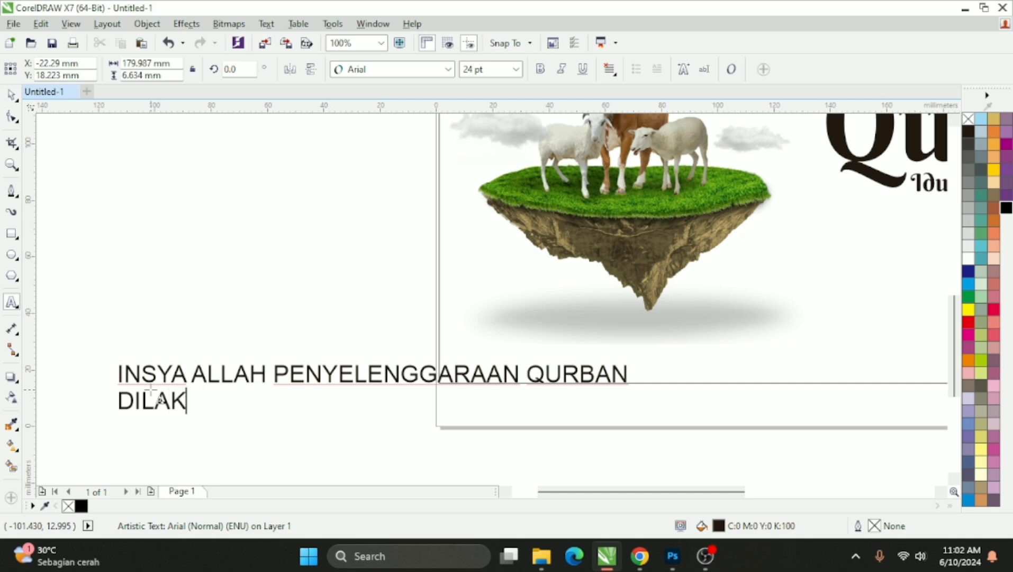
{"action": "type", "text": "SANA"}
{"action": "key", "text": "BackSpace"}
{"action": "type", "text": "NAKA"}
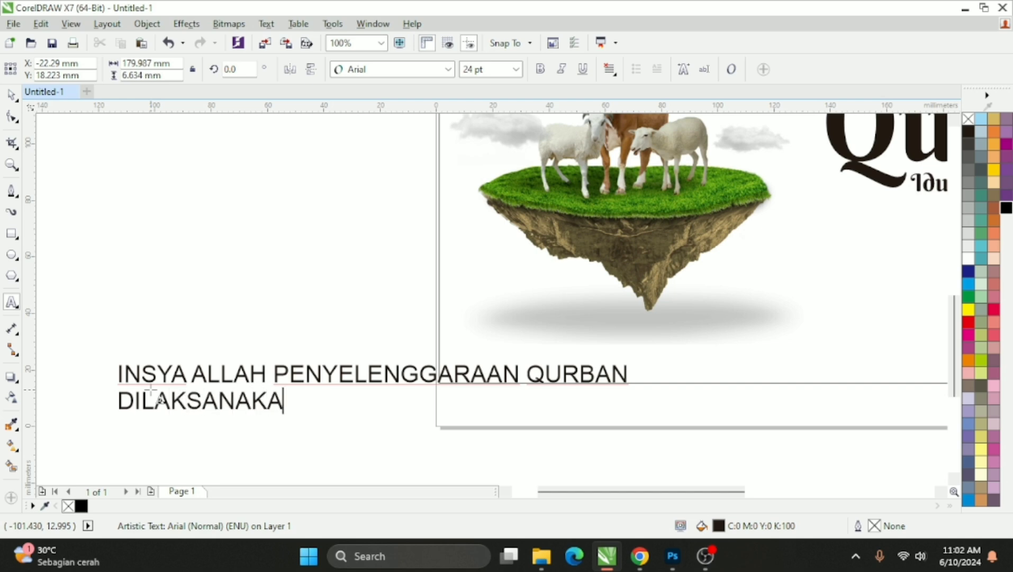
{"action": "type", "text": "N PADA"}
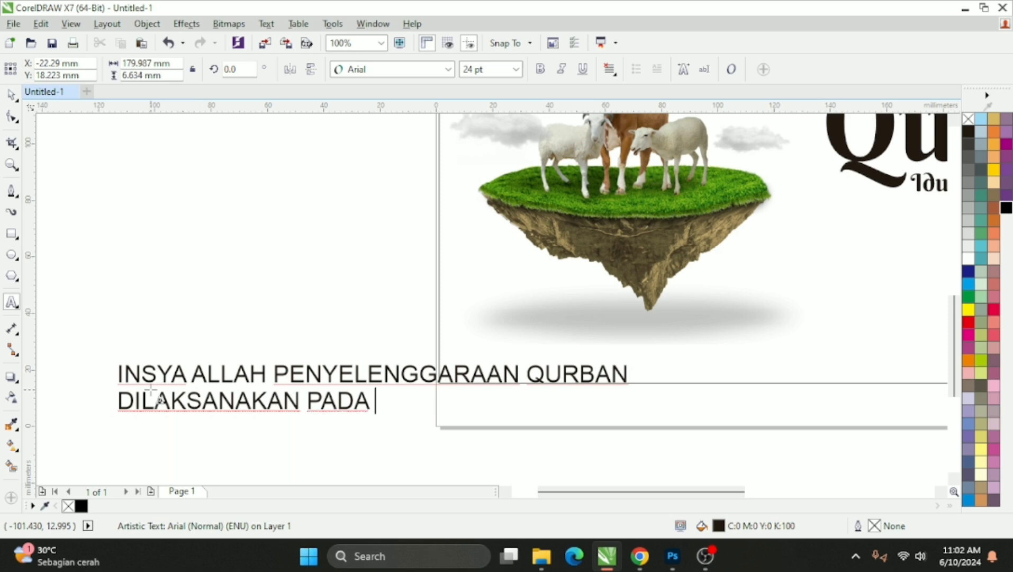
{"action": "type", "text": "10"}
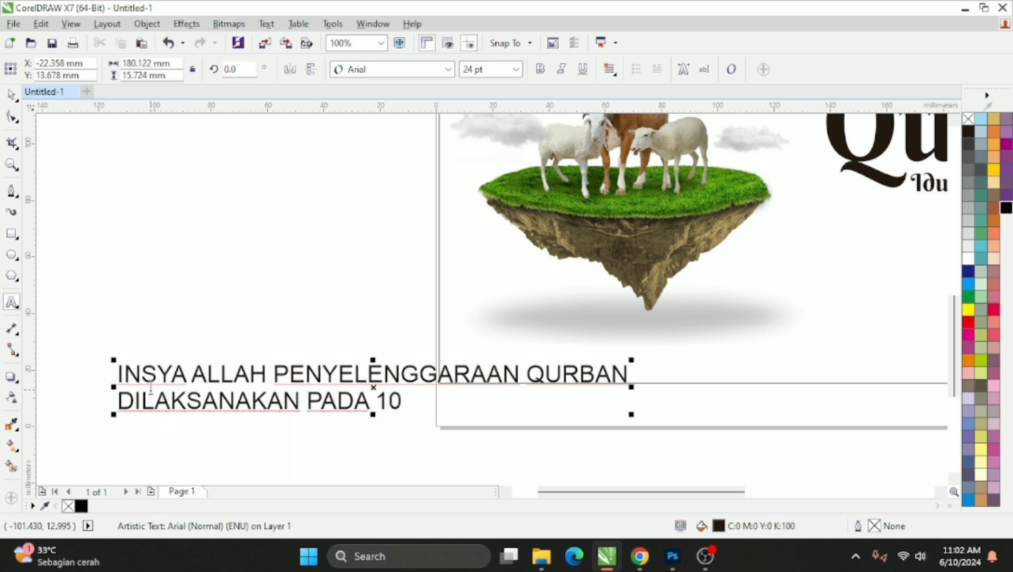
{"action": "type", "text": " DZU"}
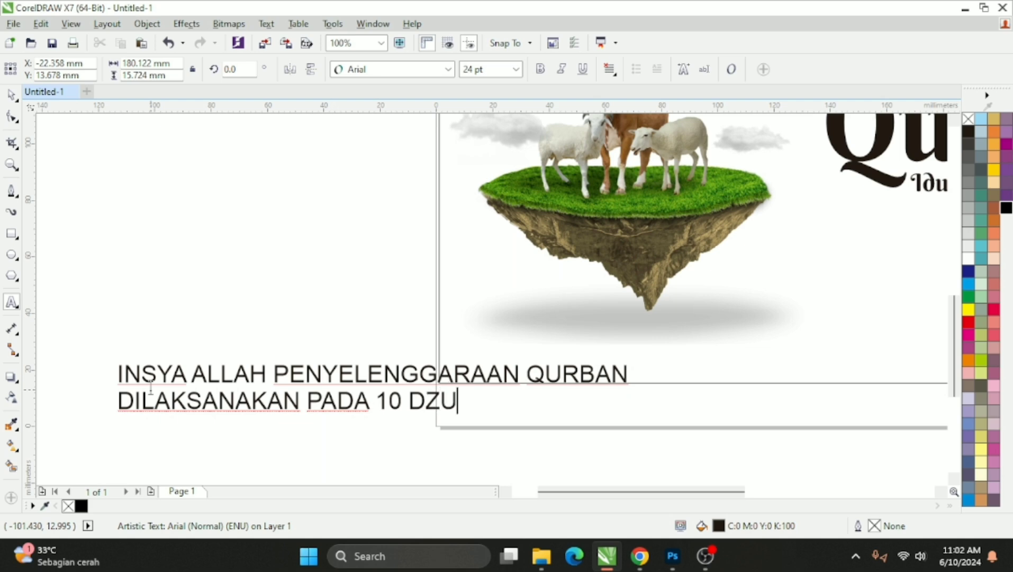
{"action": "type", "text": "LHIJJAH"}
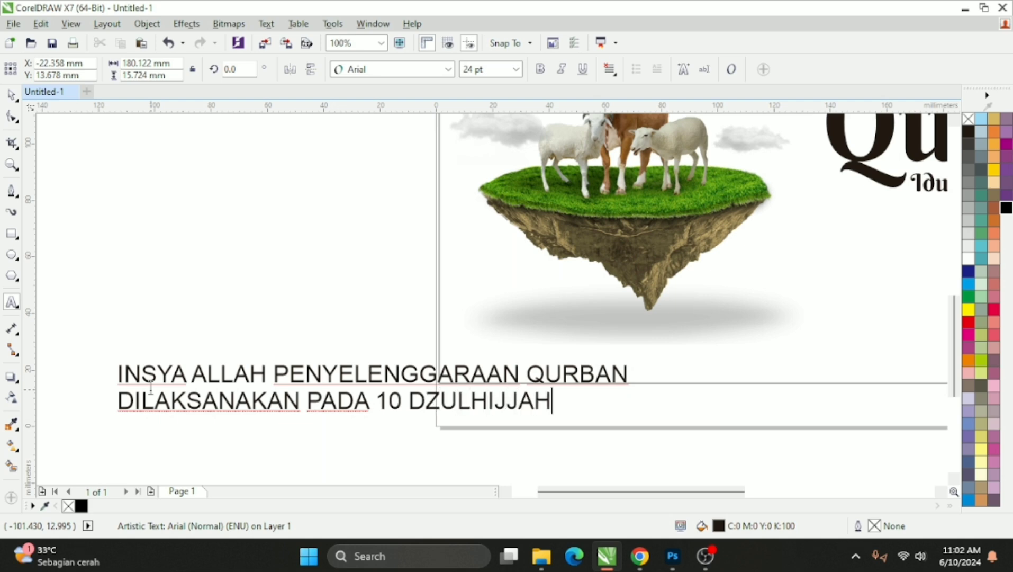
{"action": "type", "text": " 1445 H"}
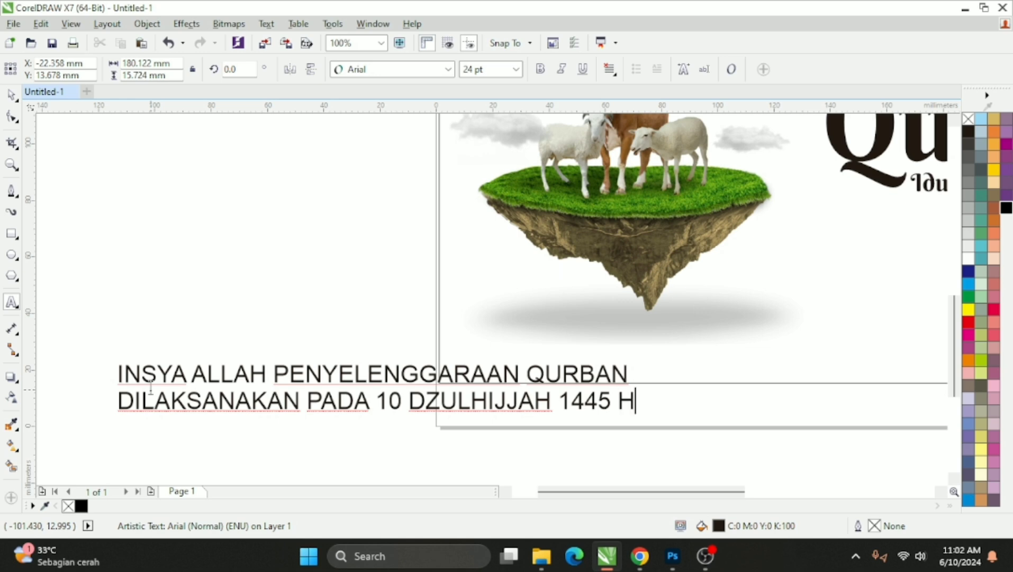
Add the third line "SETELAH SHOLAT IED" to the event text.
{"action": "key", "text": "Return"}
{"action": "type", "text": "SET"}
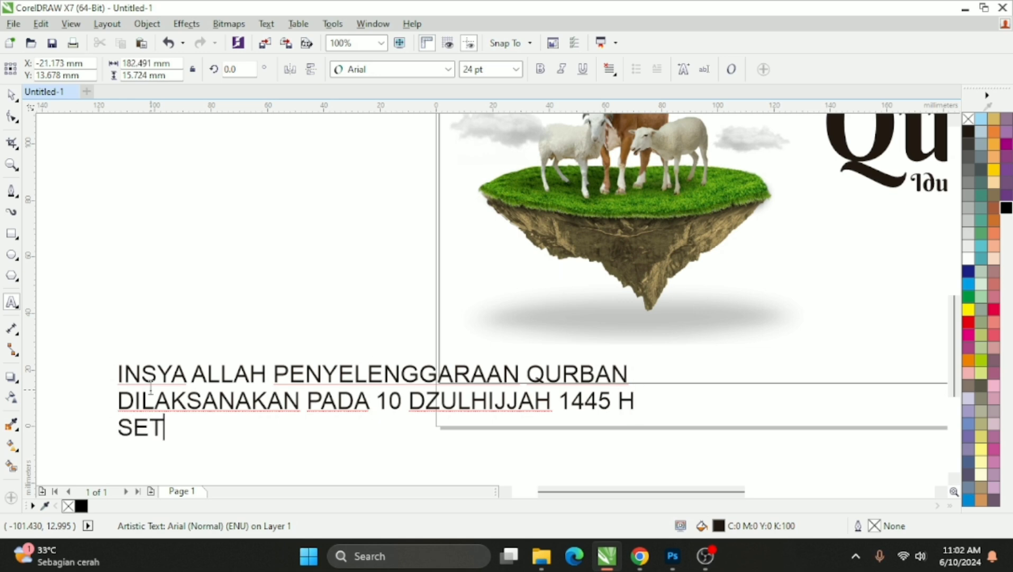
{"action": "type", "text": "ELAH"}
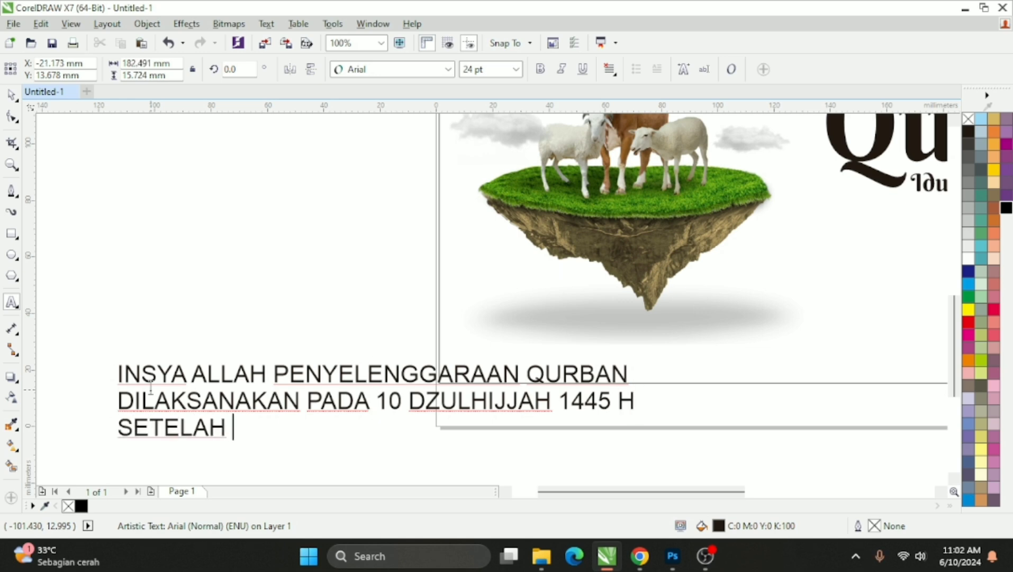
{"action": "type", "text": " SHOLAT "}
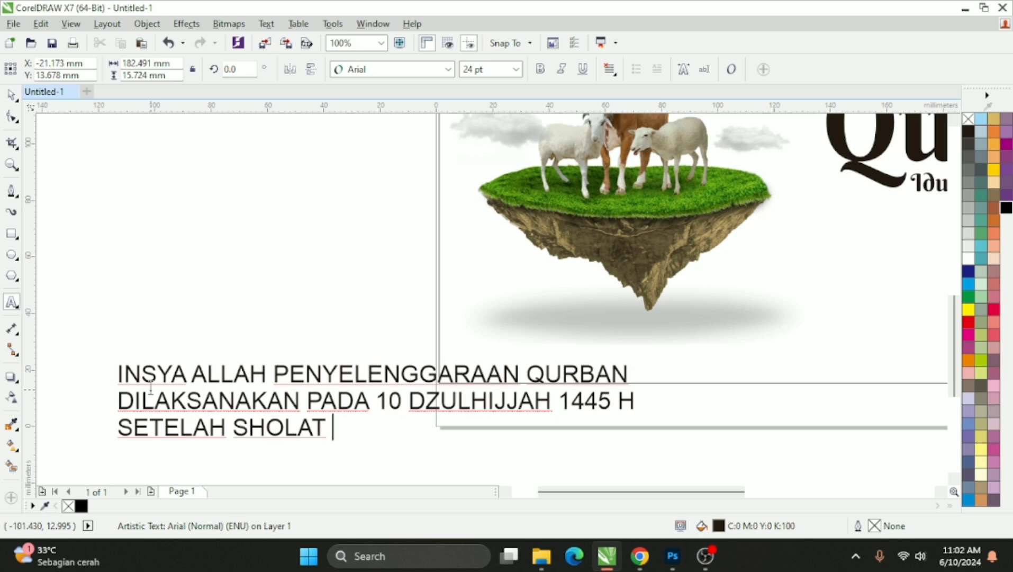
{"action": "type", "text": "IED"}
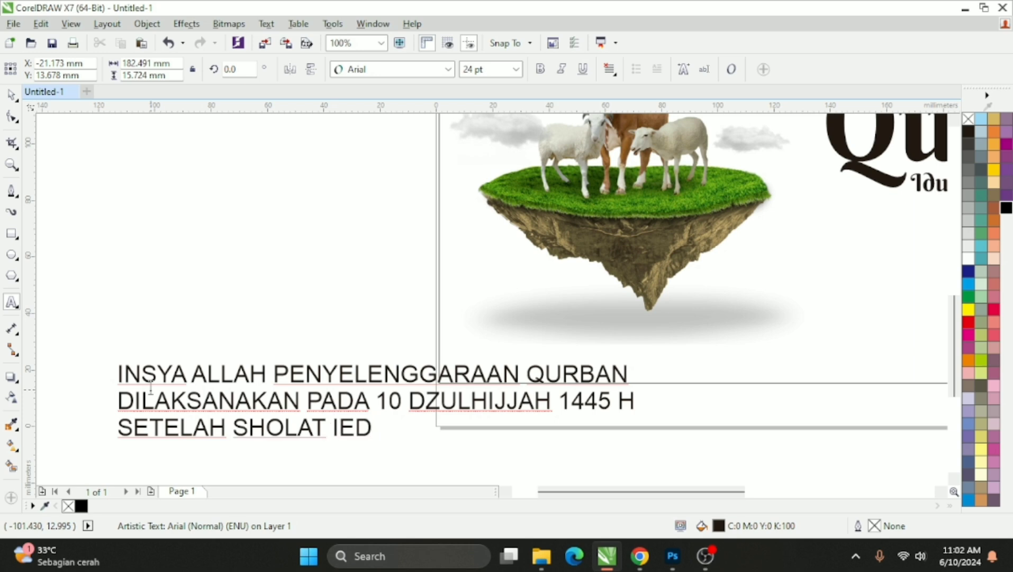
Add the fourth line "DI HALAMAN MASJID NURUL A'LA" to the event text.
{"action": "key", "text": "Return"}
{"action": "type", "text": "DI HALAMAT"}
{"action": "key", "text": "BackSpace"}
{"action": "type", "text": "N"}
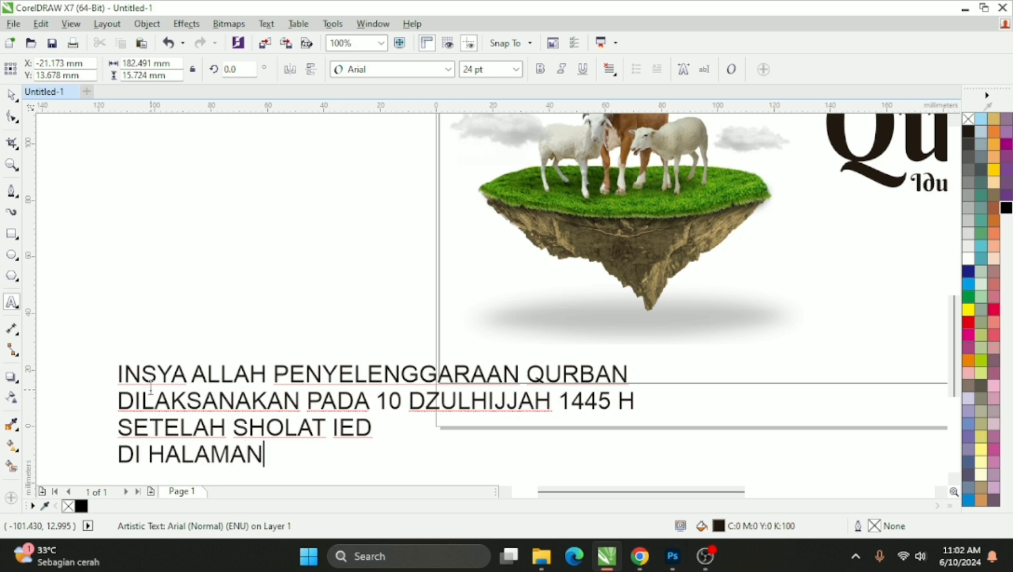
{"action": "type", "text": " MASJI"}
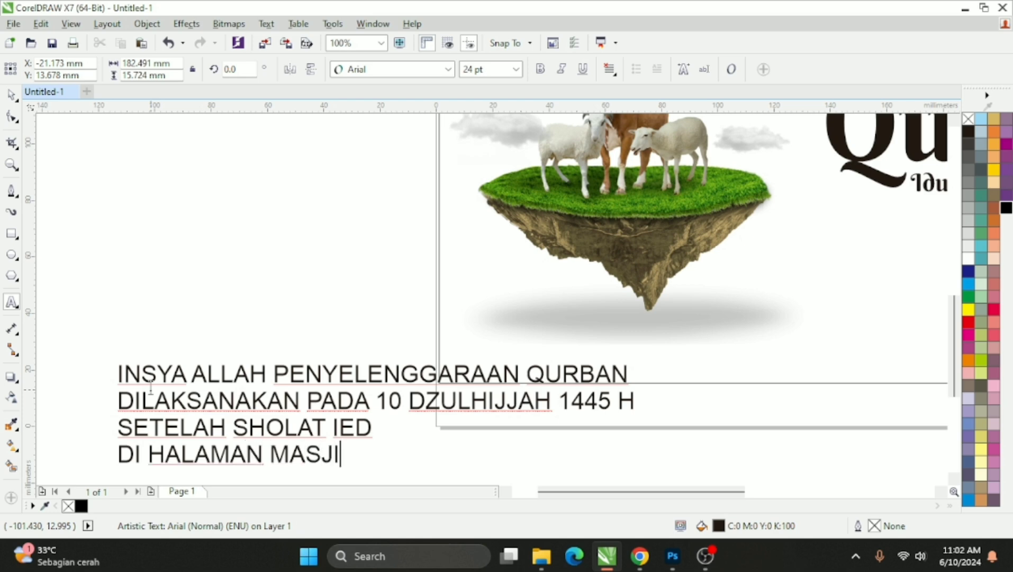
{"action": "type", "text": "D NNURUL "}
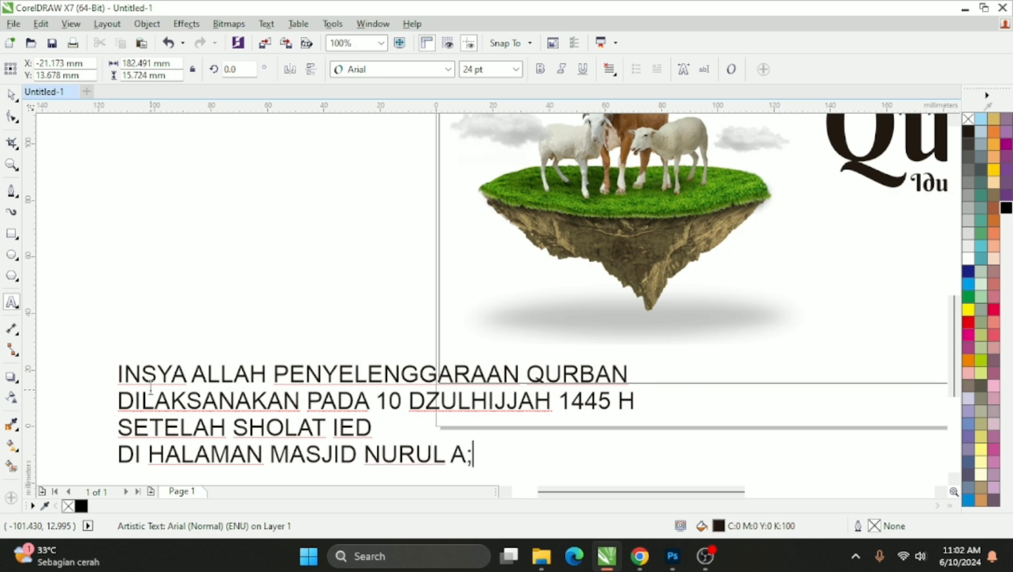
{"action": "type", "text": "A'L"}
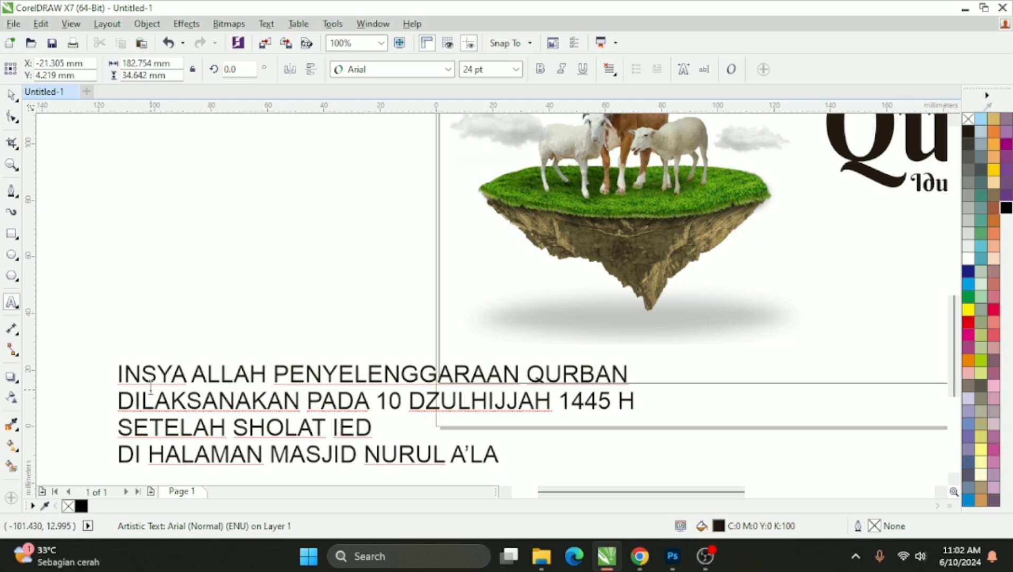
Change the whole event text to Title Case and centre-align its four lines.
{"action": "key", "text": "ctrl+a"}
{"action": "key", "text": "shift+F3"}
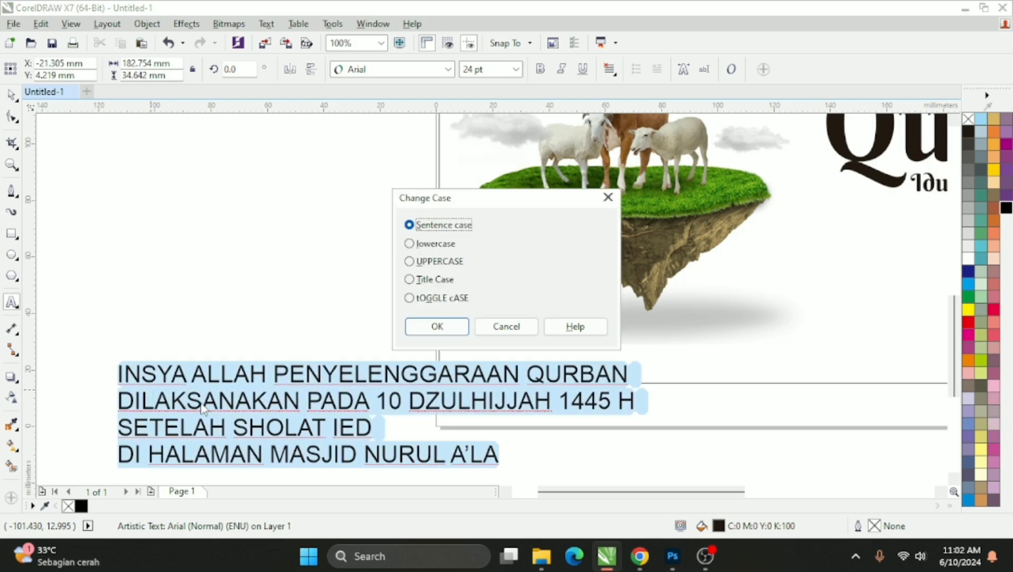
{"action": "left_click", "coordinate": [433, 279]}
{"action": "left_click", "coordinate": [444, 324]}
{"action": "key", "text": "ctrl+e"}
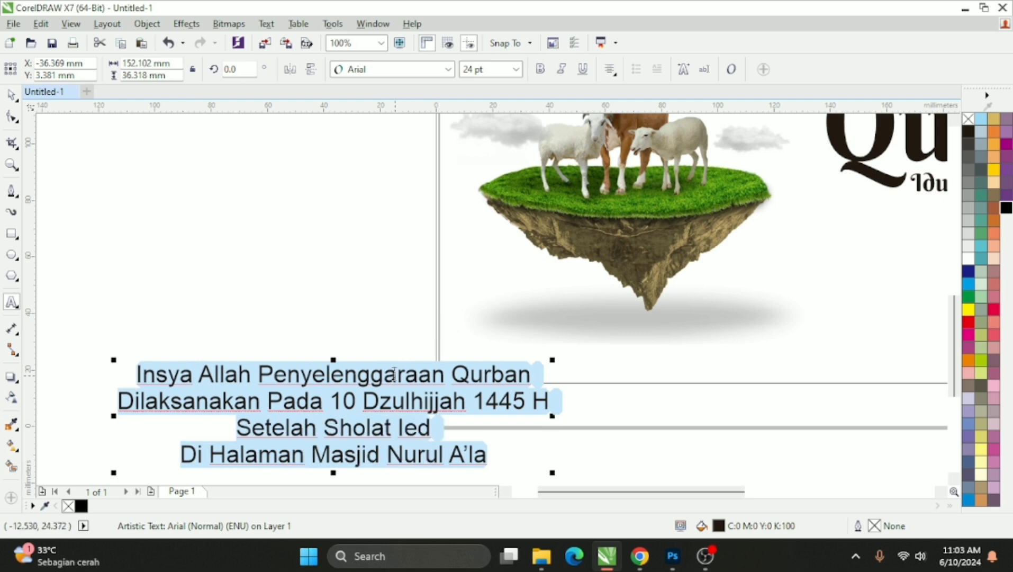
Set the event text's font to Ardiga.
{"action": "left_click", "coordinate": [11, 95]}
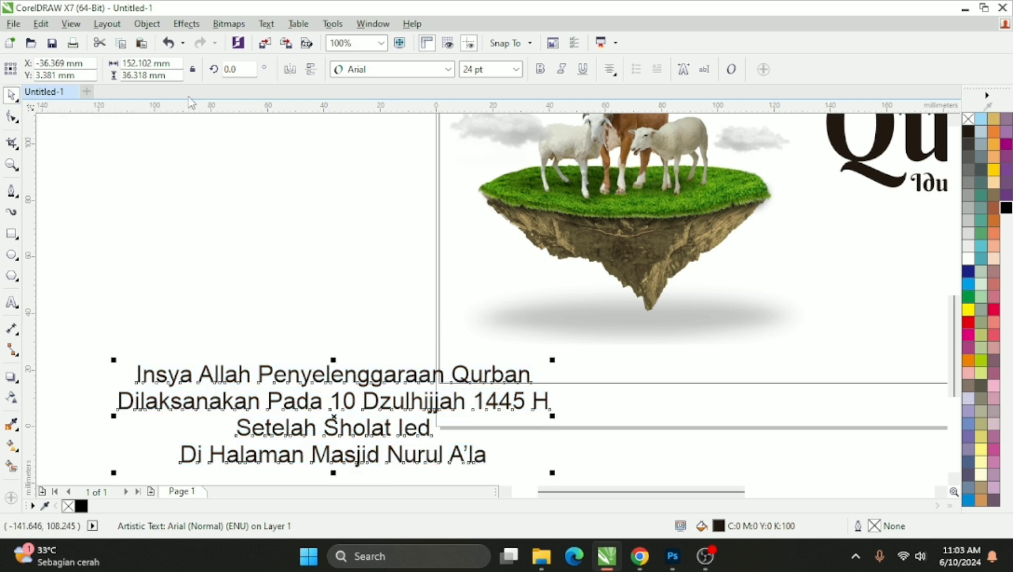
{"action": "left_click", "coordinate": [360, 70]}
{"action": "left_click", "coordinate": [373, 122]}
{"action": "left_click", "coordinate": [301, 197]}
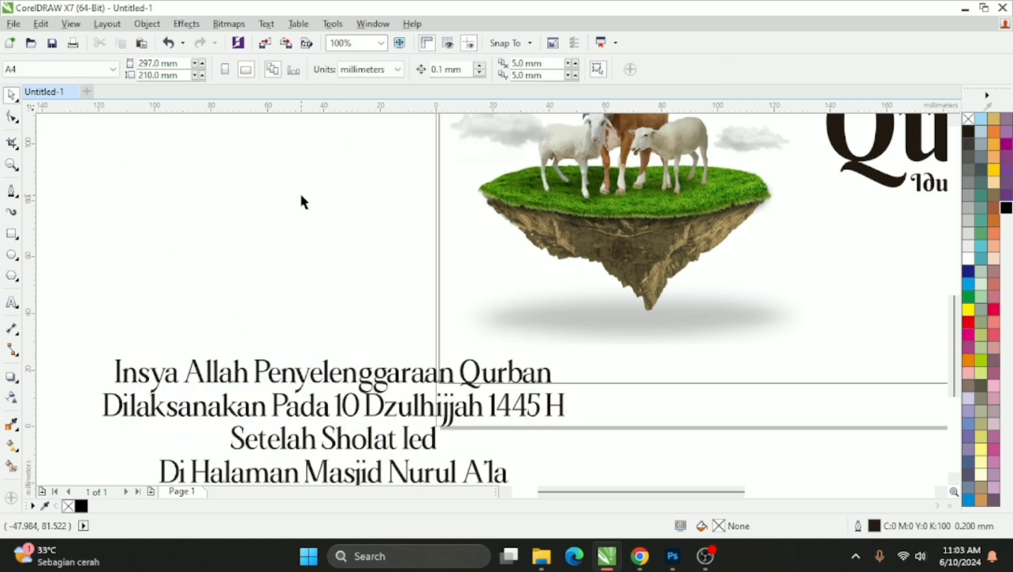
Move the event text into the banner beneath the title and scale it down to about 122 mm wide.
{"action": "scroll", "coordinate": [323, 243], "scroll_direction": "down", "scroll_amount": 3}
{"action": "left_click_drag", "start_coordinate": [351, 294], "coordinate": [697, 276]}
{"action": "scroll", "coordinate": [742, 238], "scroll_direction": "up", "scroll_amount": 3}
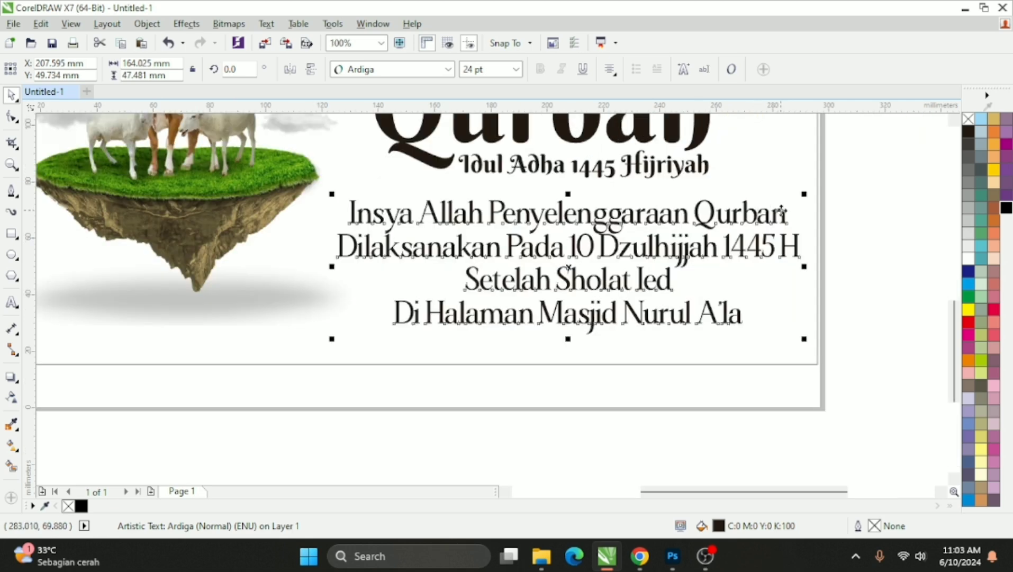
{"action": "left_click_drag", "start_coordinate": [803, 196], "coordinate": [743, 213]}
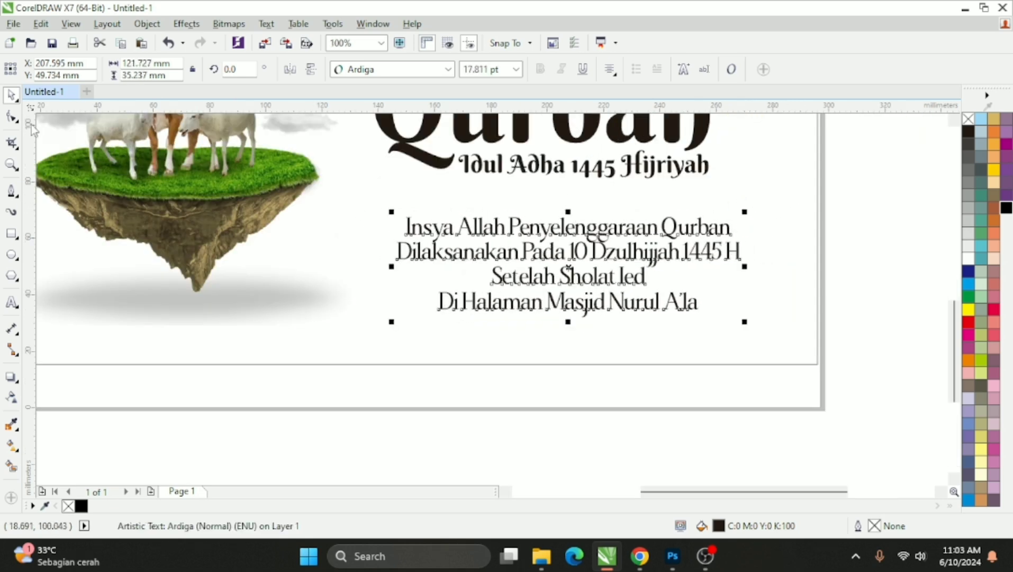
Widen the event text's line spacing to a block height of about 42 mm, and move it straight down across the frame's bottom edge.
{"action": "left_click", "coordinate": [11, 116]}
{"action": "left_click_drag", "start_coordinate": [388, 323], "coordinate": [392, 340]}
{"action": "left_click", "coordinate": [12, 95]}
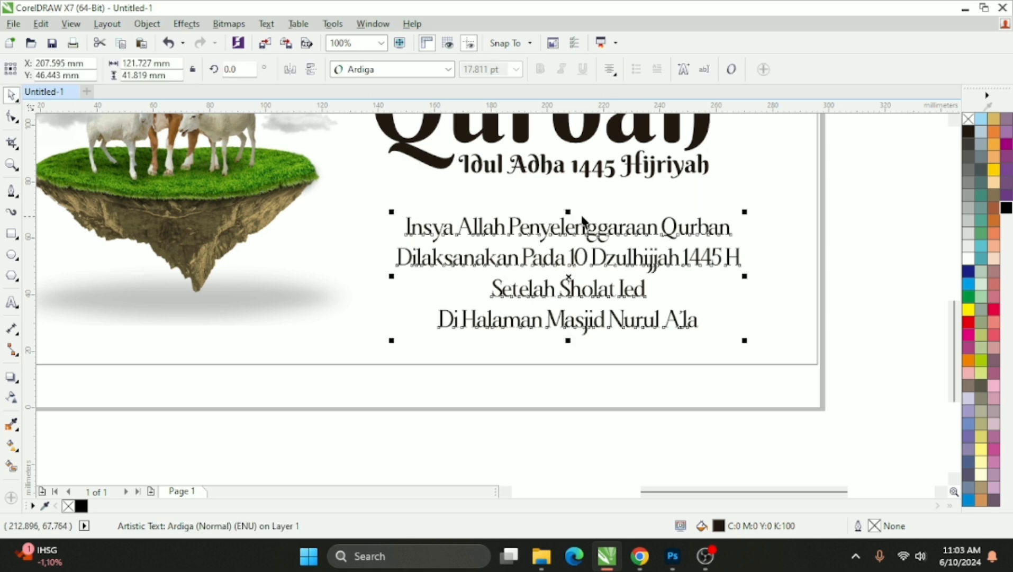
{"action": "left_click_drag", "start_coordinate": [590, 227], "coordinate": [590, 350]}
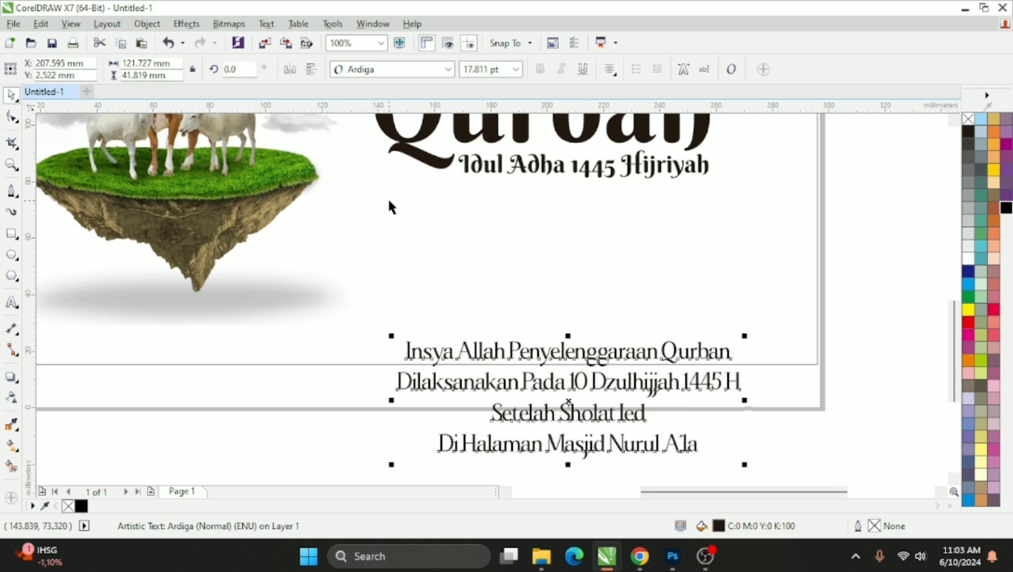
Enlarge the "Idul Adha 1445 Hijriyah" line leftward to about 92 mm wide, close to the tail of the Q.
{"action": "left_click", "coordinate": [457, 159]}
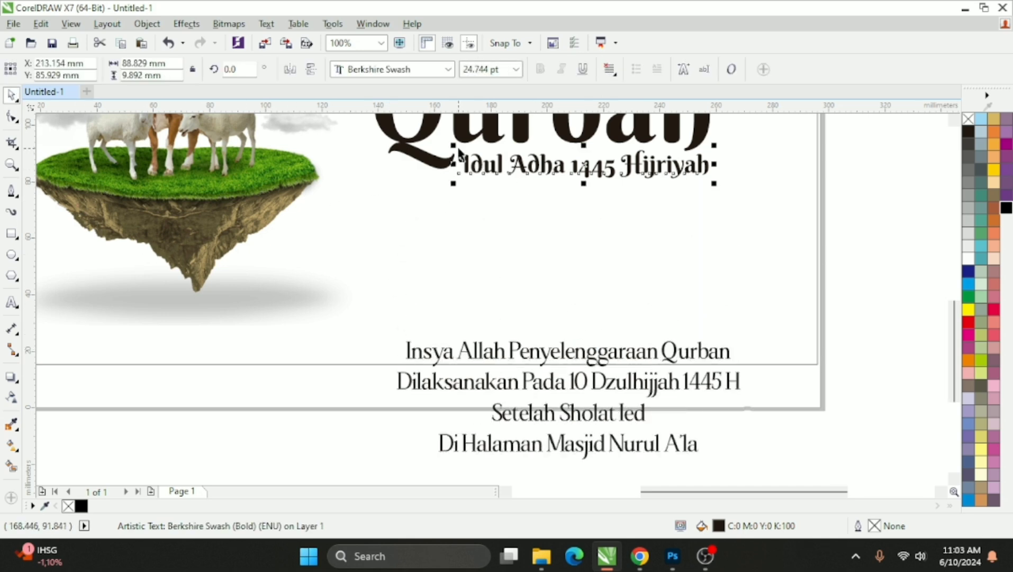
{"action": "left_click", "coordinate": [445, 144]}
{"action": "left_click", "coordinate": [468, 169]}
{"action": "scroll", "coordinate": [468, 164], "scroll_direction": "up", "scroll_amount": 2}
{"action": "left_click_drag", "start_coordinate": [447, 152], "coordinate": [407, 136]}
{"action": "scroll", "coordinate": [457, 179], "scroll_direction": "down", "scroll_amount": 2}
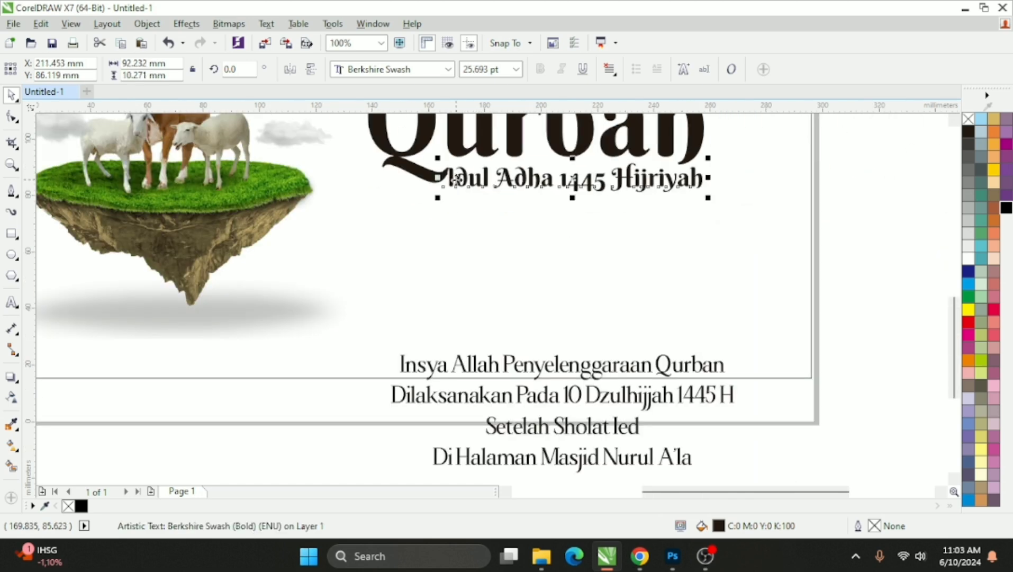
Draw a rectangle about 120 by 46 mm beneath the title and centre it horizontally under the word "Qurban".
{"action": "left_click", "coordinate": [12, 233]}
{"action": "left_click_drag", "start_coordinate": [391, 218], "coordinate": [728, 348]}
{"action": "left_click", "coordinate": [12, 94]}
{"action": "left_click", "coordinate": [493, 144], "text": "shift"}
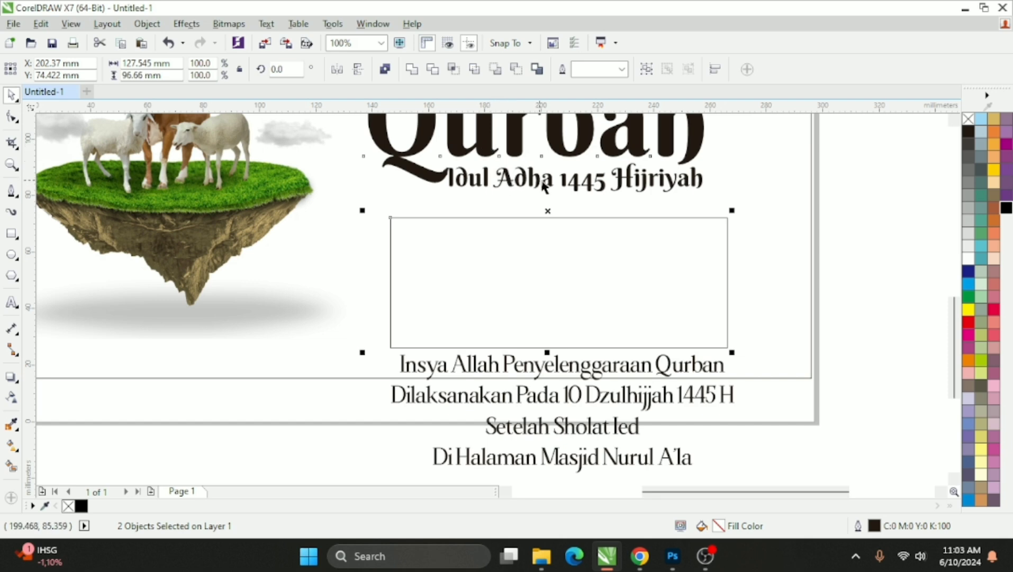
{"action": "scroll", "coordinate": [590, 217], "scroll_direction": "down", "scroll_amount": 2}
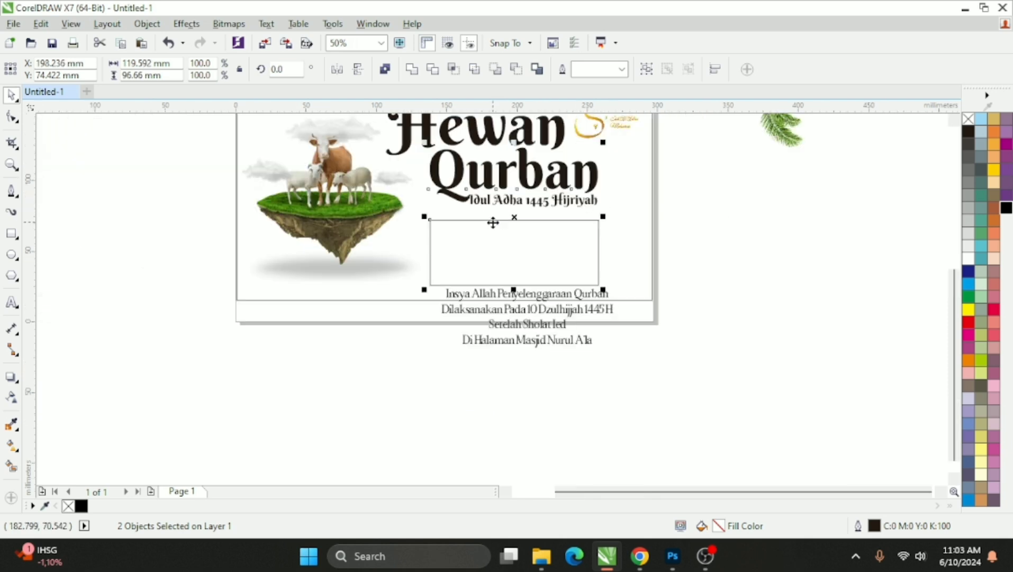
{"action": "left_click", "coordinate": [703, 242]}
Round all four corners of the rectangle beneath the title to a radius of about 6.6 mm.
{"action": "scroll", "coordinate": [524, 246], "scroll_direction": "up", "scroll_amount": 2}
{"action": "left_click", "coordinate": [524, 246]}
{"action": "left_click", "coordinate": [12, 117]}
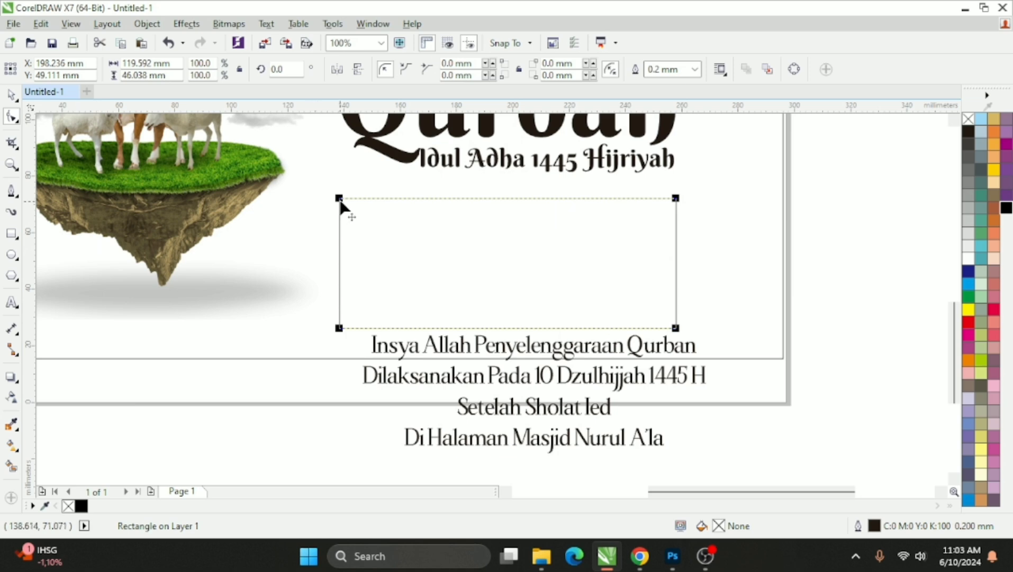
{"action": "left_click_drag", "start_coordinate": [339, 199], "coordinate": [340, 217]}
{"action": "left_click", "coordinate": [11, 97]}
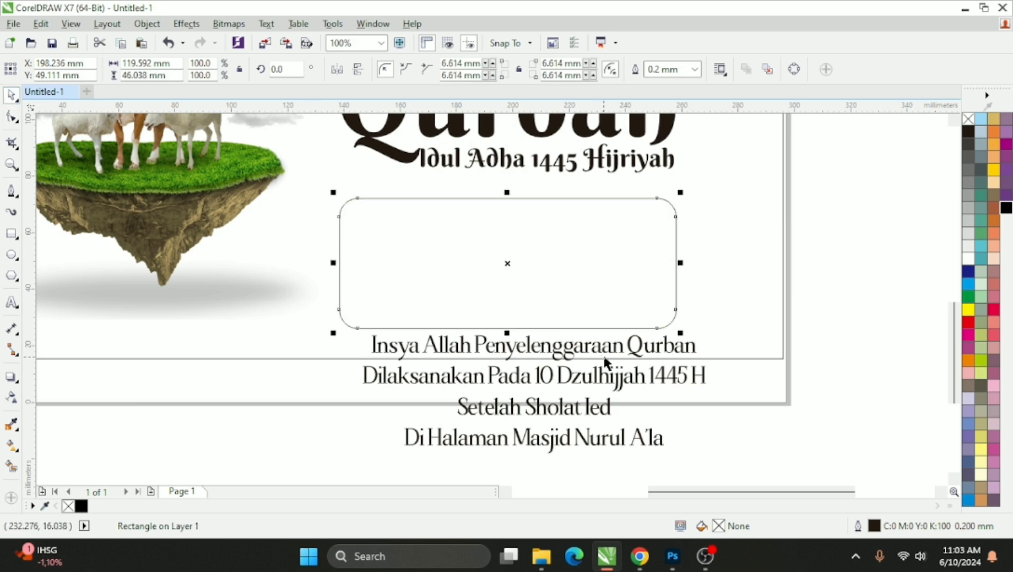
Shrink the event text block to about 97 by 33 mm and centre it both ways inside the rounded rectangle.
{"action": "left_click", "coordinate": [628, 353]}
{"action": "left_click_drag", "start_coordinate": [711, 334], "coordinate": [639, 343]}
{"action": "left_click", "coordinate": [643, 311], "text": "shift"}
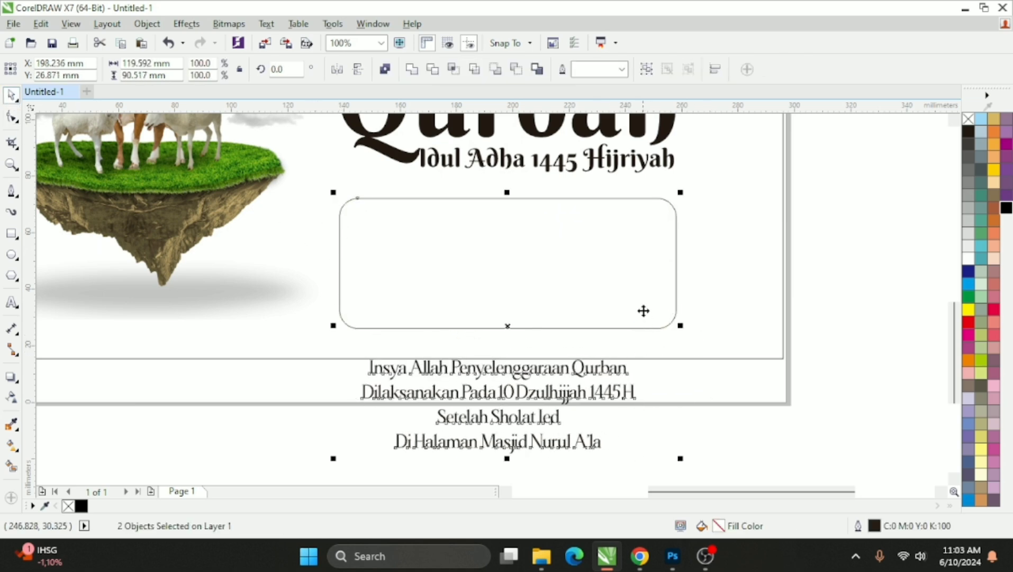
{"action": "key", "text": "c"}
{"action": "key", "text": "e"}
{"action": "left_click", "coordinate": [862, 292]}
Enlarge the event text slightly about its centre so it fills more of the rounded rectangle's width.
{"action": "left_click", "coordinate": [631, 226]}
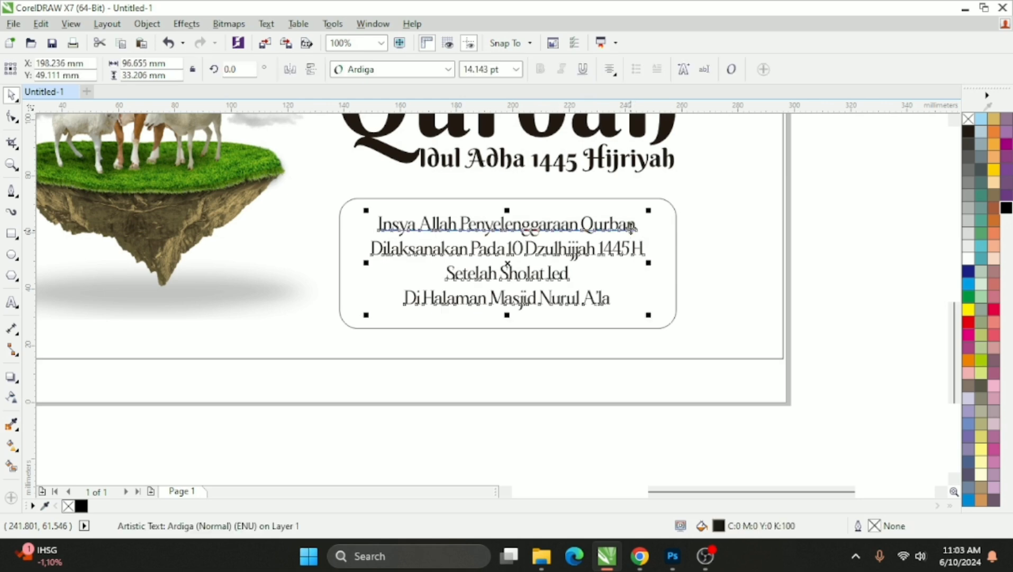
{"action": "scroll", "coordinate": [630, 226], "scroll_direction": "up", "scroll_amount": 2}
{"action": "left_click_drag", "start_coordinate": [662, 203], "coordinate": [683, 190]}
{"action": "left_click", "coordinate": [698, 229], "text": "shift"}
{"action": "scroll", "coordinate": [646, 237], "scroll_direction": "down", "scroll_amount": 2}
{"action": "left_click", "coordinate": [808, 262]}
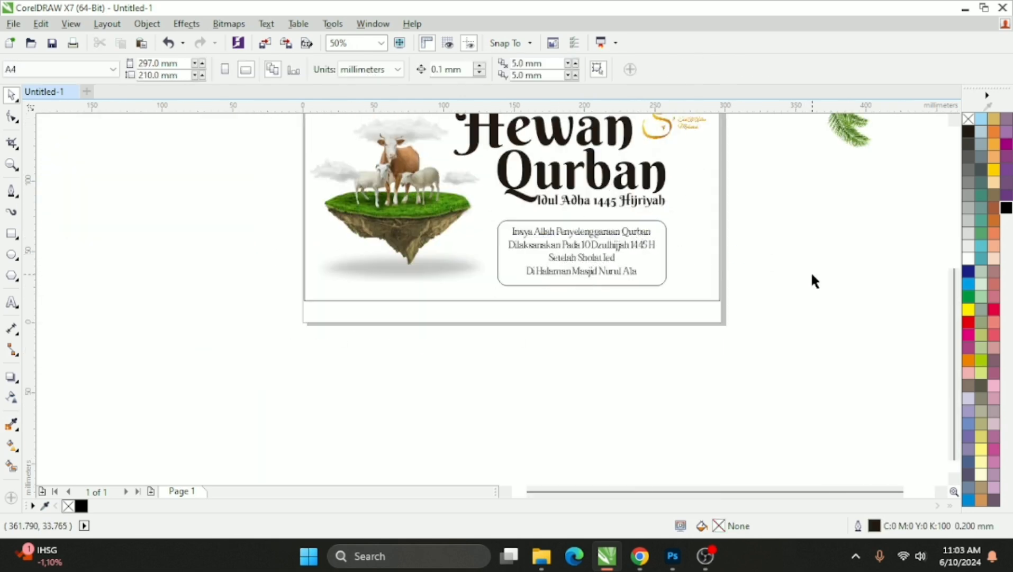
Enlarge the livestock island image about its centre to about 137.5 mm square.
{"action": "scroll", "coordinate": [794, 309], "scroll_direction": "down", "scroll_amount": 1}
{"action": "scroll", "coordinate": [603, 267], "scroll_direction": "up", "scroll_amount": 1}
{"action": "left_click", "coordinate": [603, 267]}
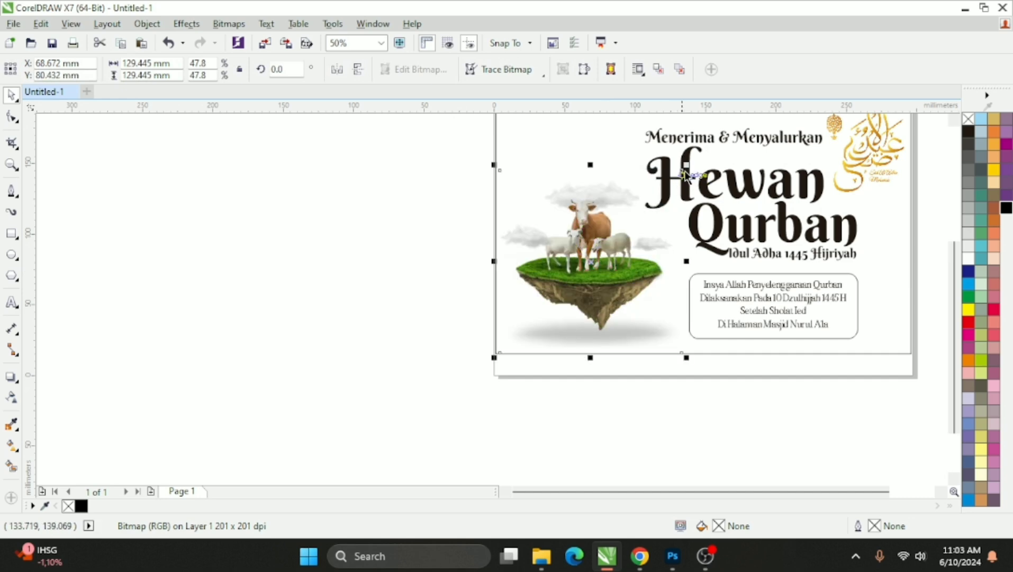
{"action": "left_click_drag", "start_coordinate": [682, 157], "coordinate": [693, 156]}
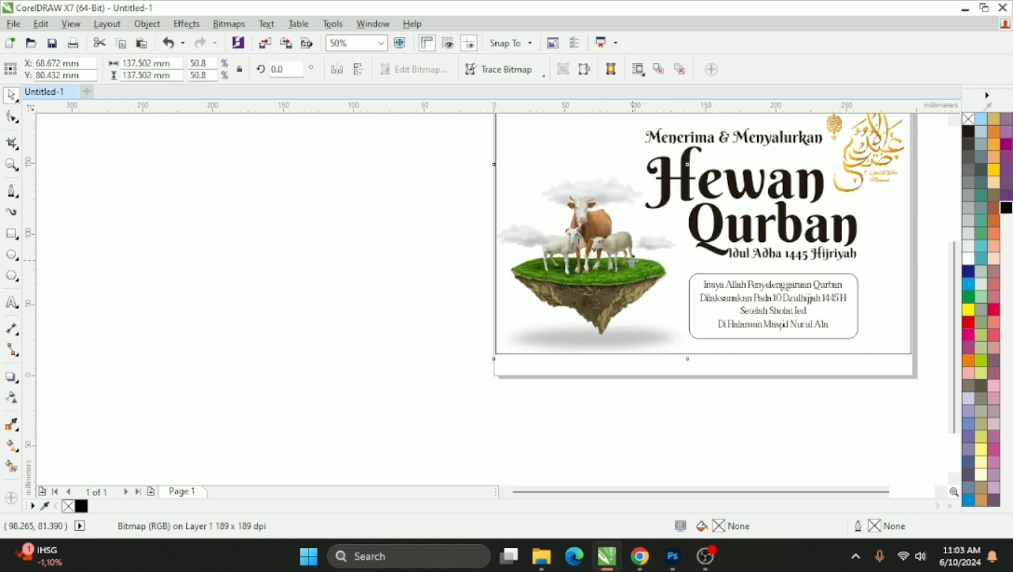
{"action": "scroll", "coordinate": [384, 281], "scroll_direction": "down", "scroll_amount": 1}
{"action": "key", "text": "Escape"}
{"action": "scroll", "coordinate": [645, 210], "scroll_direction": "up", "scroll_amount": 1}
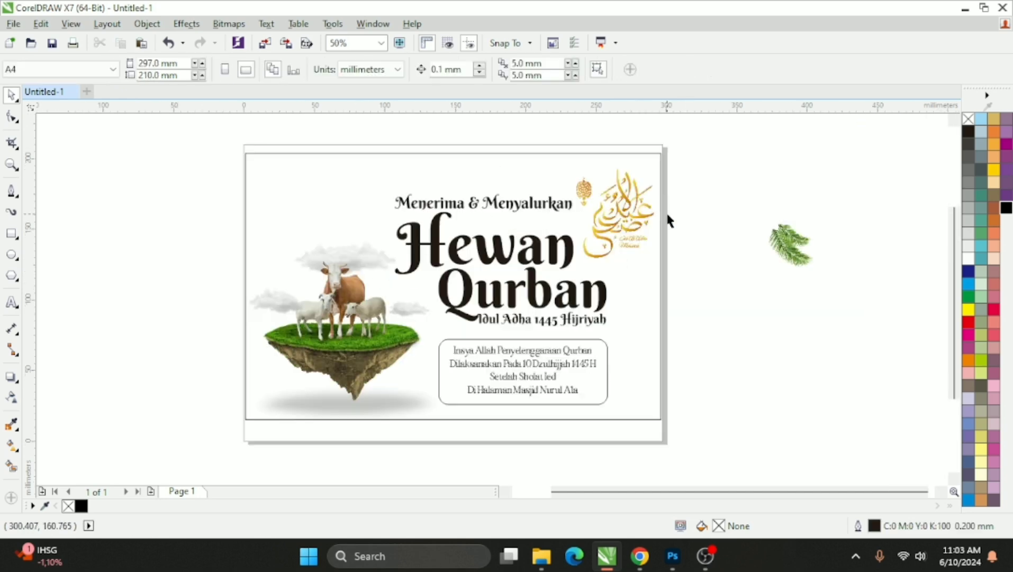
Select the four title lines together and shift them straight up by about 2.4 mm.
{"action": "left_click_drag", "start_coordinate": [744, 171], "coordinate": [376, 331]}
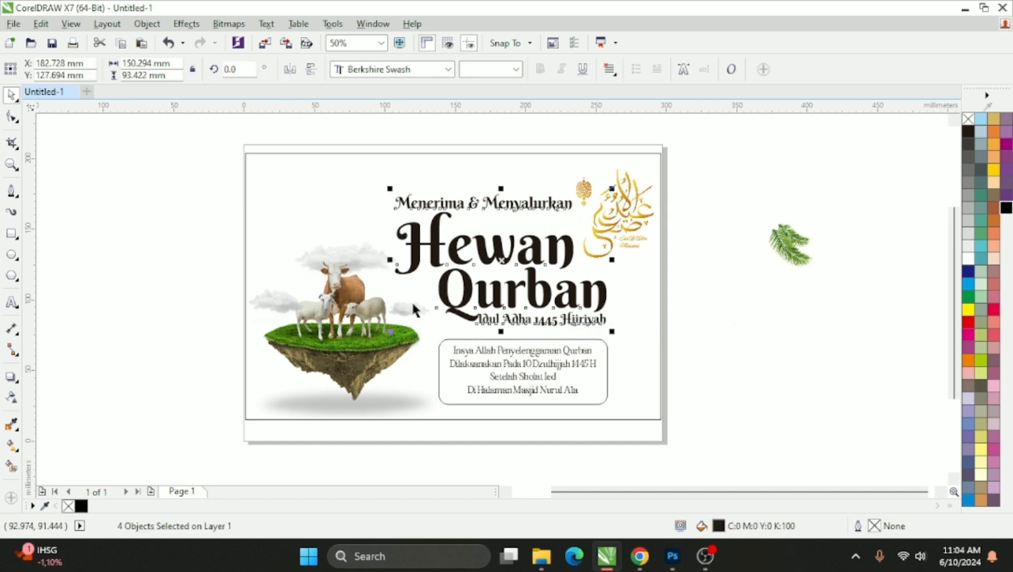
{"action": "scroll", "coordinate": [578, 222], "scroll_direction": "up", "scroll_amount": 1}
{"action": "scroll", "coordinate": [556, 208], "scroll_direction": "down", "scroll_amount": 1}
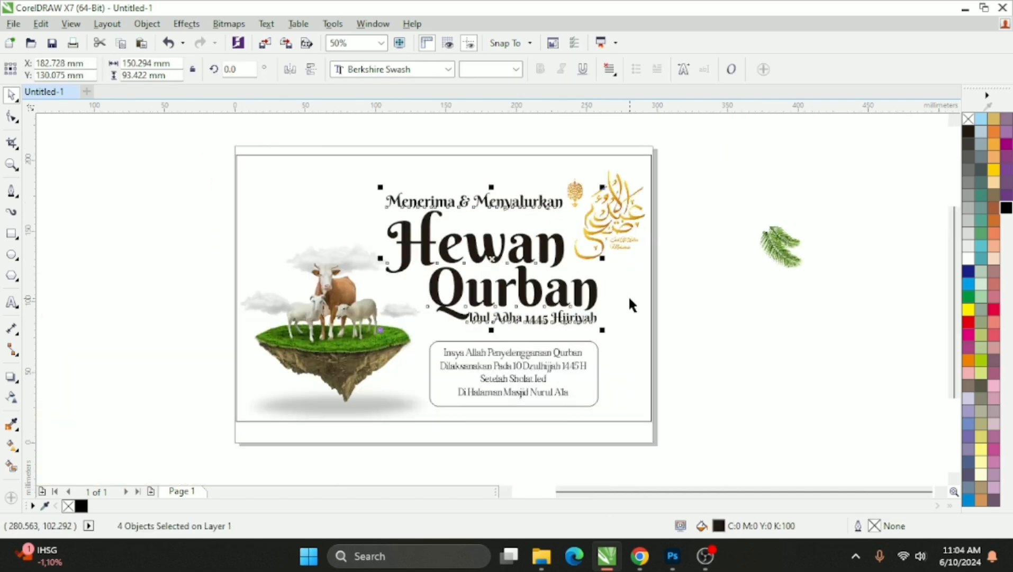
Give the frame rectangle an elliptical fountain fill, white at the livestock and black towards the calligraphy.
{"action": "left_click", "coordinate": [635, 297]}
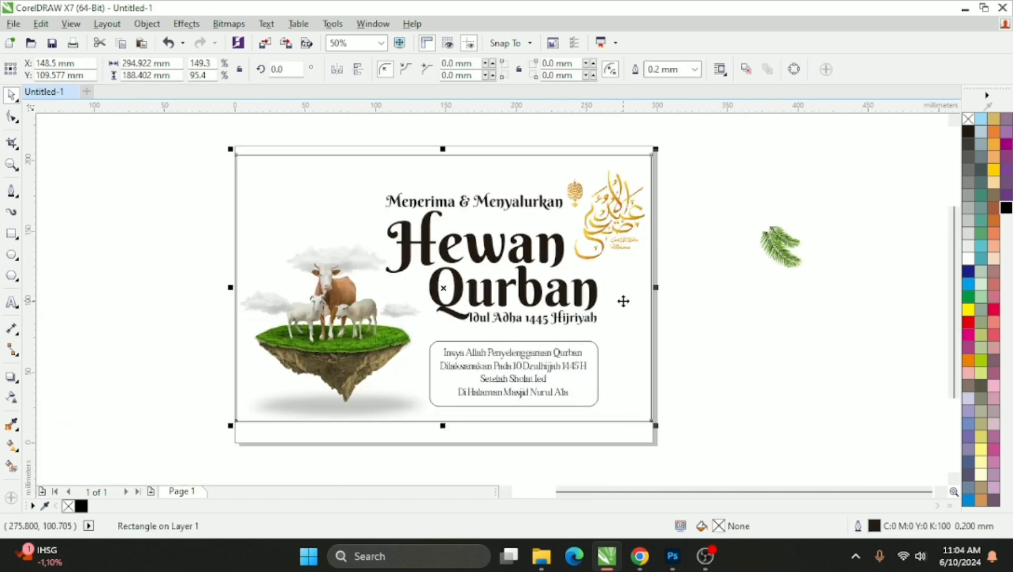
{"action": "key", "text": "g"}
{"action": "left_click_drag", "start_coordinate": [314, 332], "coordinate": [565, 254]}
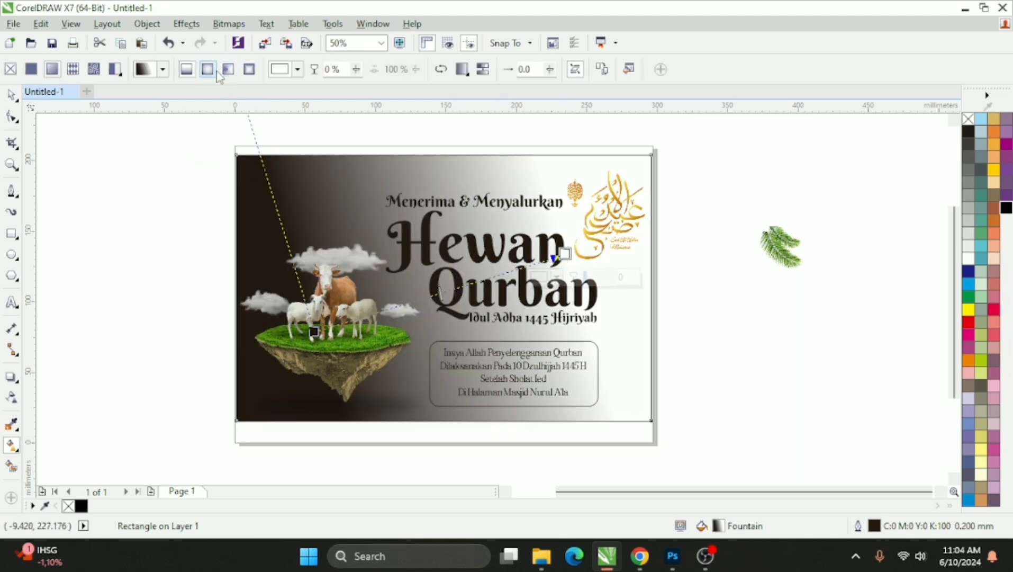
{"action": "left_click", "coordinate": [207, 68]}
{"action": "left_click_drag", "start_coordinate": [439, 292], "coordinate": [367, 315]}
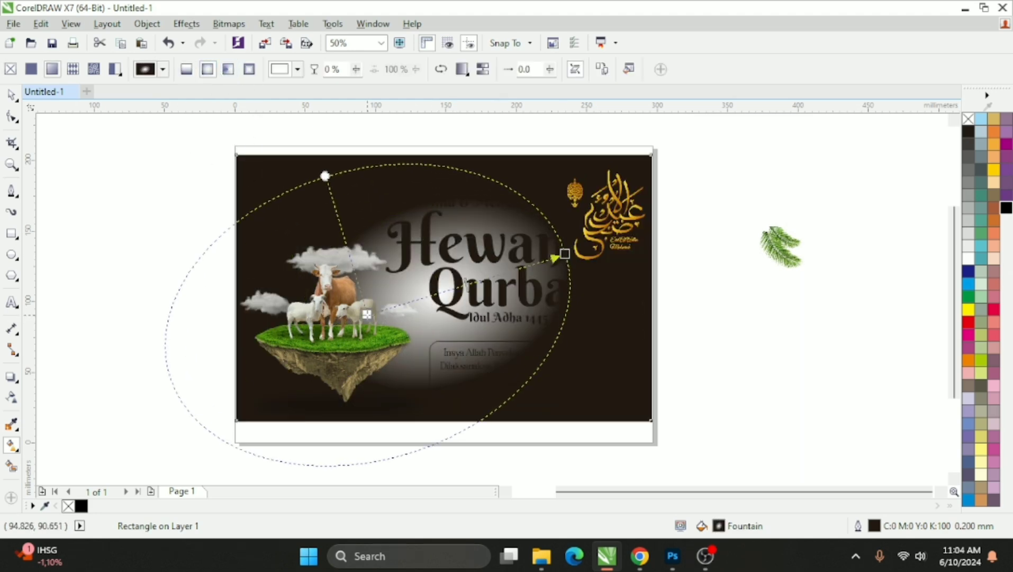
{"action": "left_click_drag", "start_coordinate": [565, 255], "coordinate": [575, 261]}
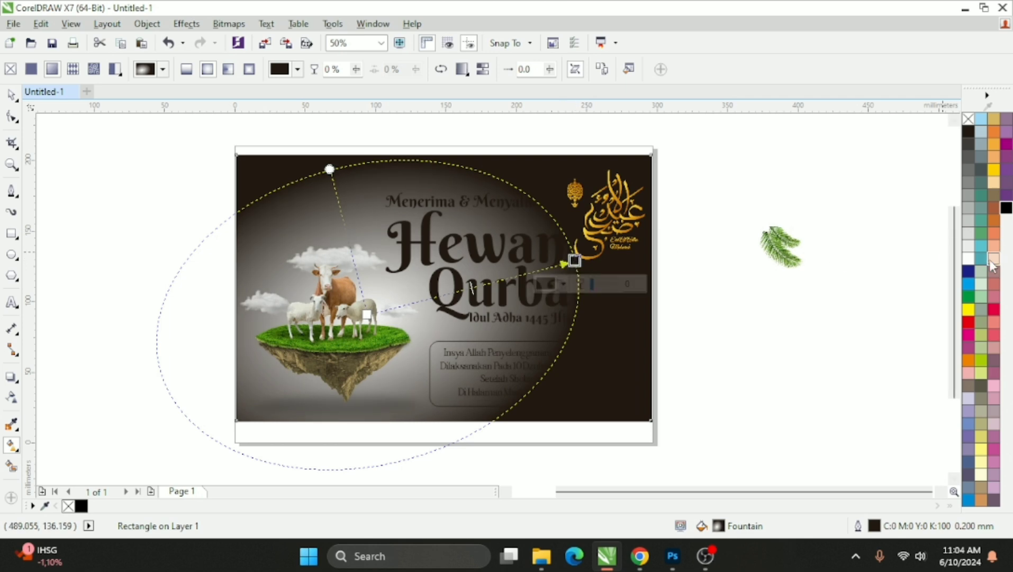
Colour the background fountain fill's outer end deep blue and its centre turquoise, with the centre kept over the livestock.
{"action": "left_click", "coordinate": [972, 286]}
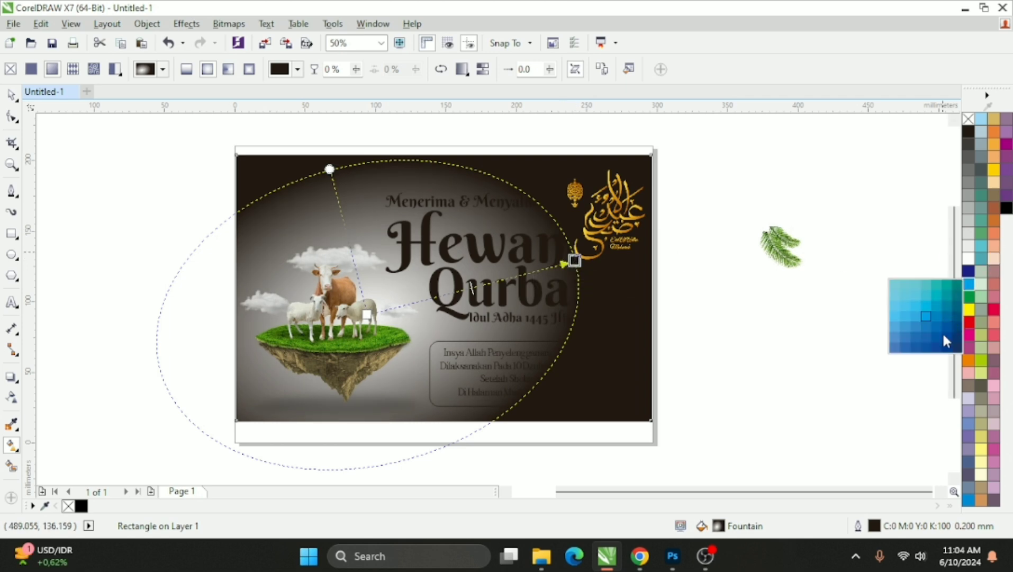
{"action": "left_click_drag", "start_coordinate": [587, 265], "coordinate": [576, 260]}
{"action": "left_click_drag", "start_coordinate": [576, 260], "coordinate": [604, 251]}
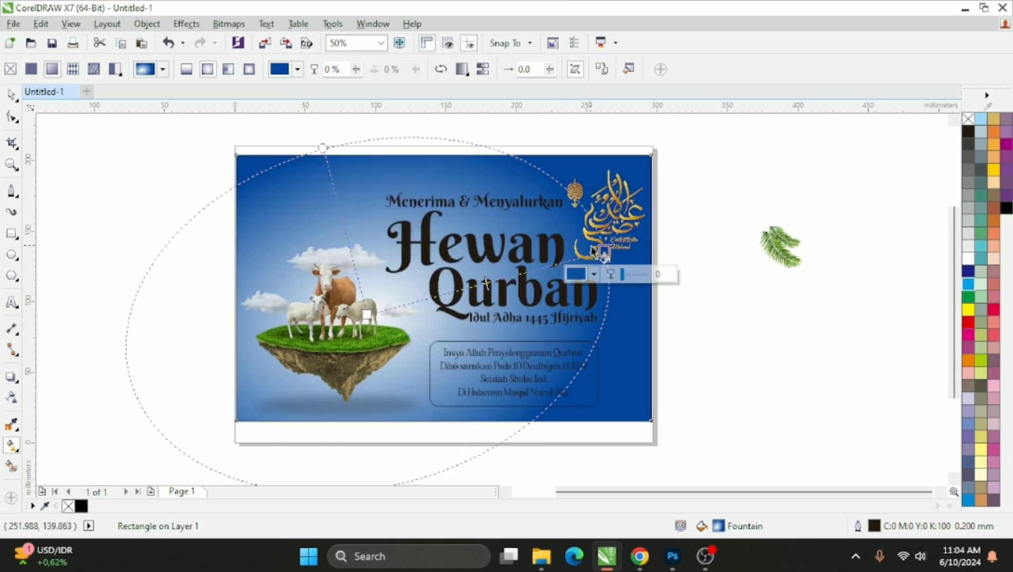
{"action": "left_click", "coordinate": [970, 302]}
{"action": "left_click_drag", "start_coordinate": [898, 296], "coordinate": [350, 316]}
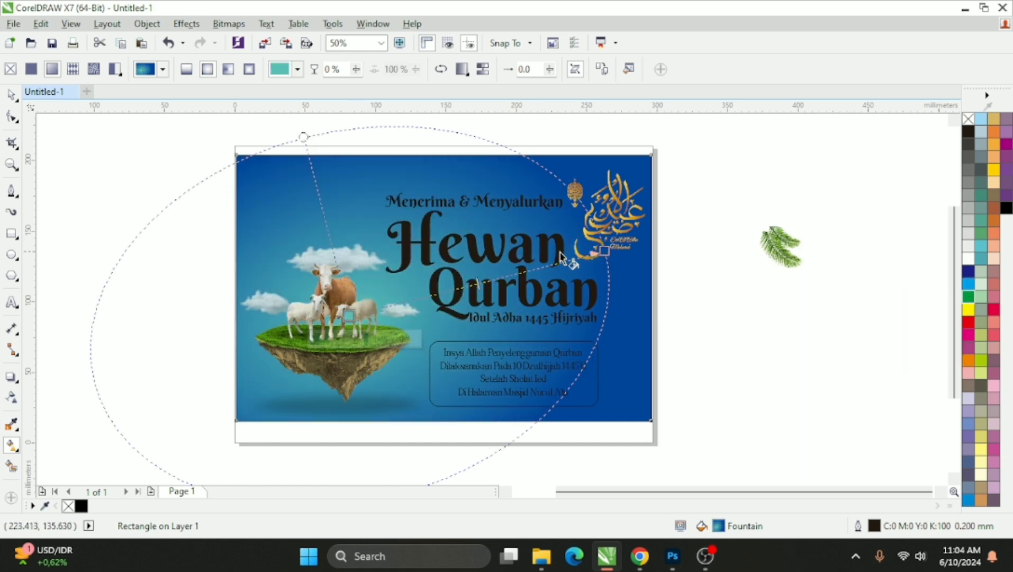
{"action": "left_click_drag", "start_coordinate": [604, 251], "coordinate": [599, 252]}
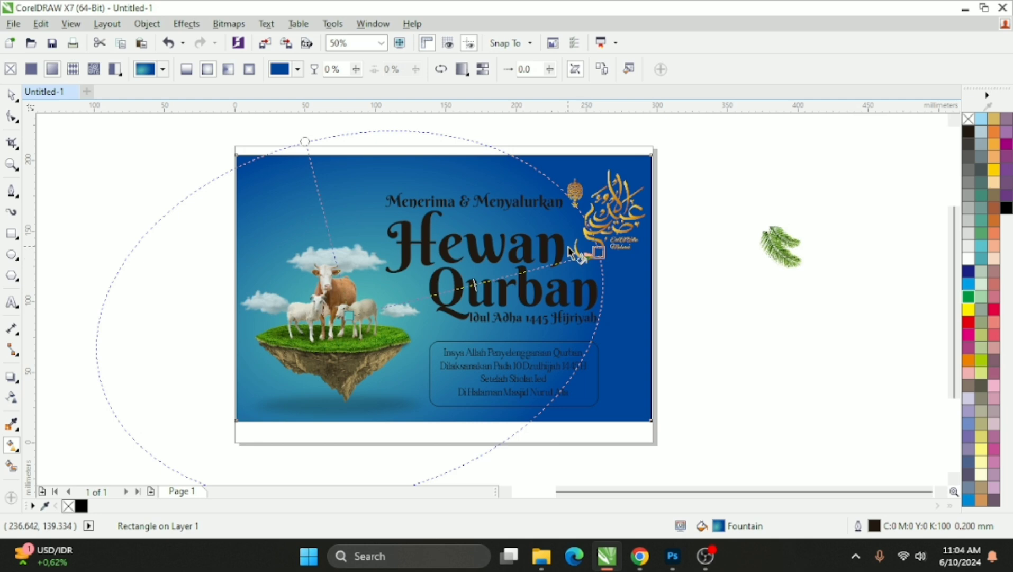
Move the gradient's centre to the H of "Hewan" and its outer end near "Hijriyah", then adjust its midpoint and widen the ellipse.
{"action": "left_click_drag", "start_coordinate": [362, 312], "coordinate": [386, 237]}
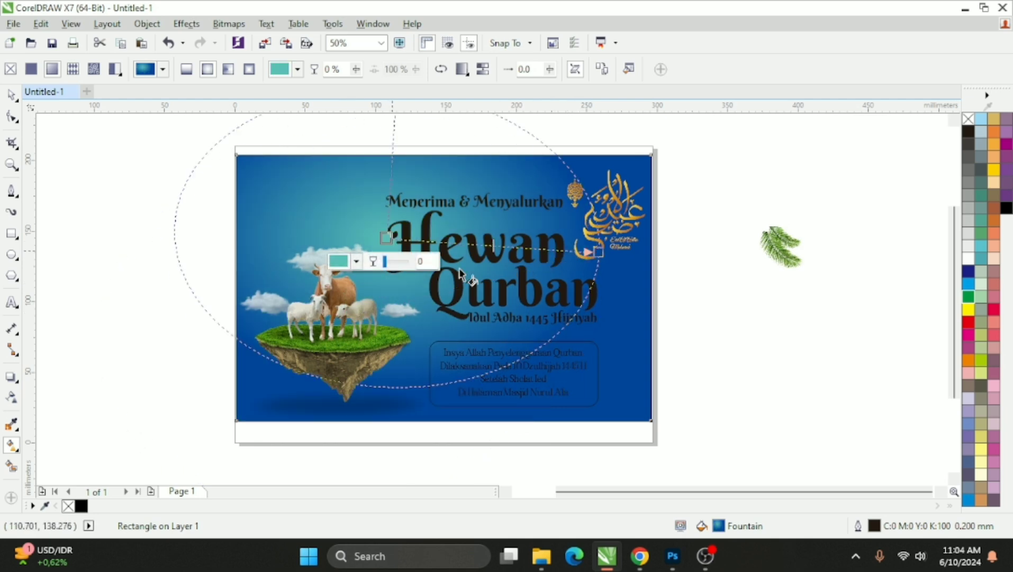
{"action": "left_click_drag", "start_coordinate": [599, 252], "coordinate": [574, 333]}
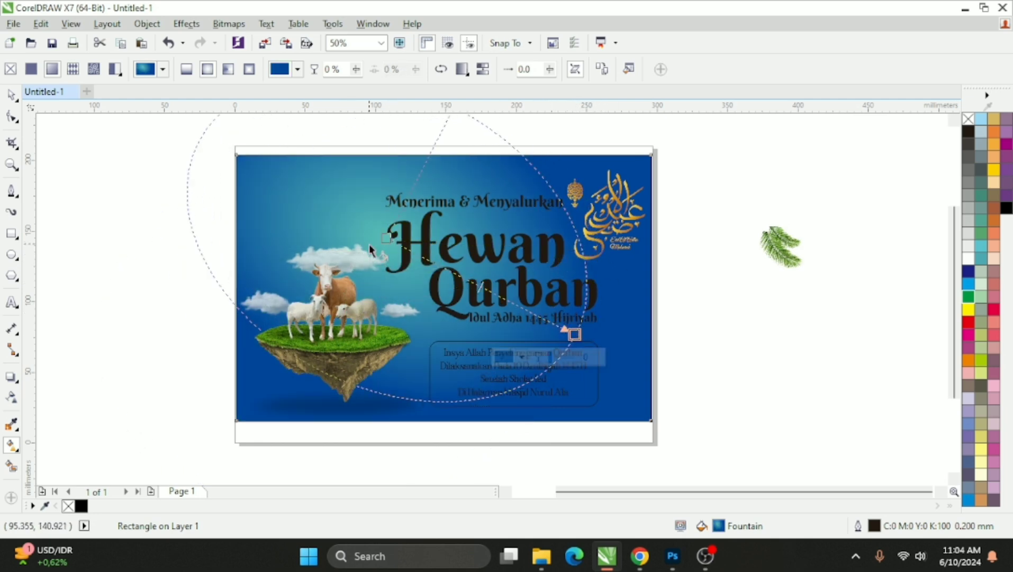
{"action": "left_click", "coordinate": [387, 238]}
{"action": "scroll", "coordinate": [434, 175], "scroll_direction": "up", "scroll_amount": 1}
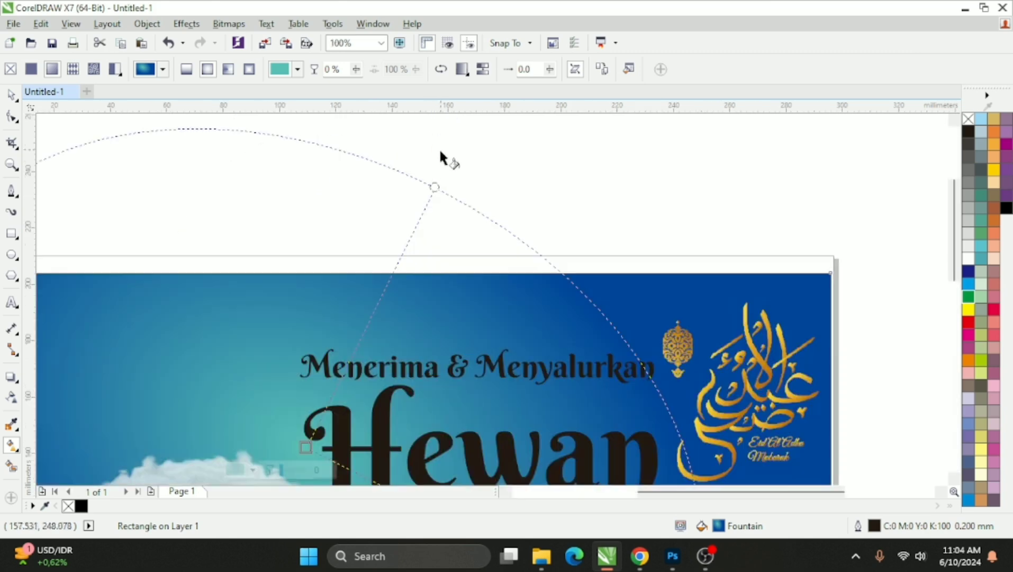
{"action": "scroll", "coordinate": [437, 210], "scroll_direction": "down", "scroll_amount": 1}
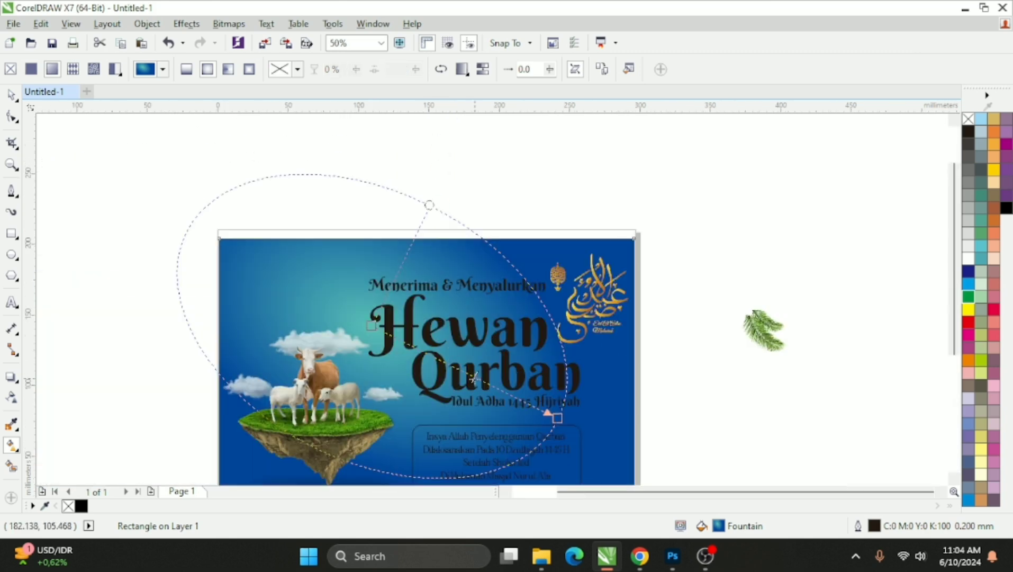
{"action": "left_click_drag", "start_coordinate": [479, 377], "coordinate": [461, 339]}
{"action": "left_click_drag", "start_coordinate": [432, 206], "coordinate": [446, 186]}
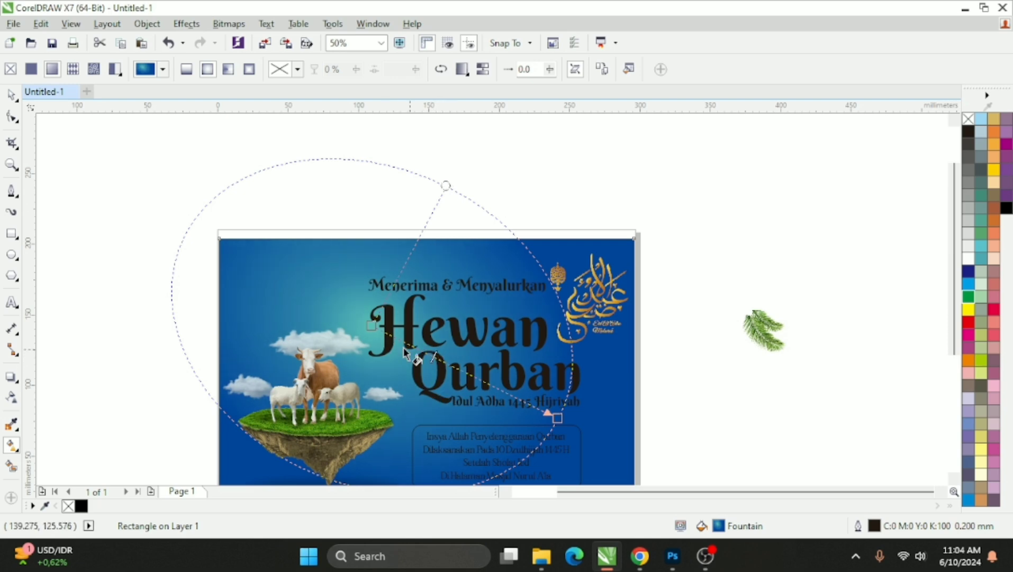
Change the gradient's centre colour to a more saturated teal and extend its outer end slightly further from the centre.
{"action": "left_click", "coordinate": [371, 325]}
{"action": "left_click", "coordinate": [319, 349]}
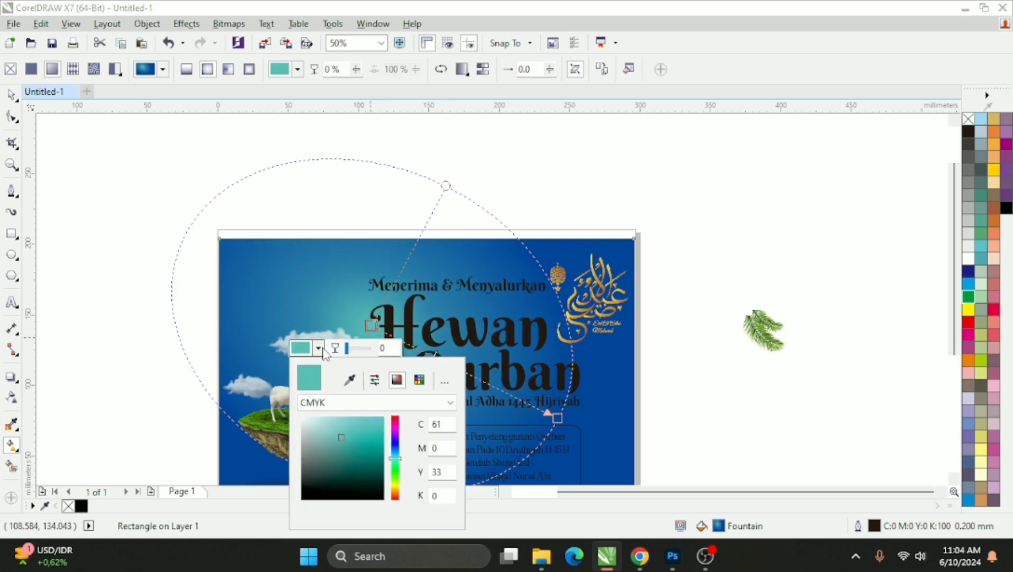
{"action": "left_click", "coordinate": [339, 423]}
{"action": "mouse_move", "coordinate": [334, 430]}
{"action": "left_mouse_down"}
{"action": "mouse_move", "coordinate": [370, 431]}
{"action": "mouse_move", "coordinate": [371, 442]}
{"action": "left_mouse_up"}
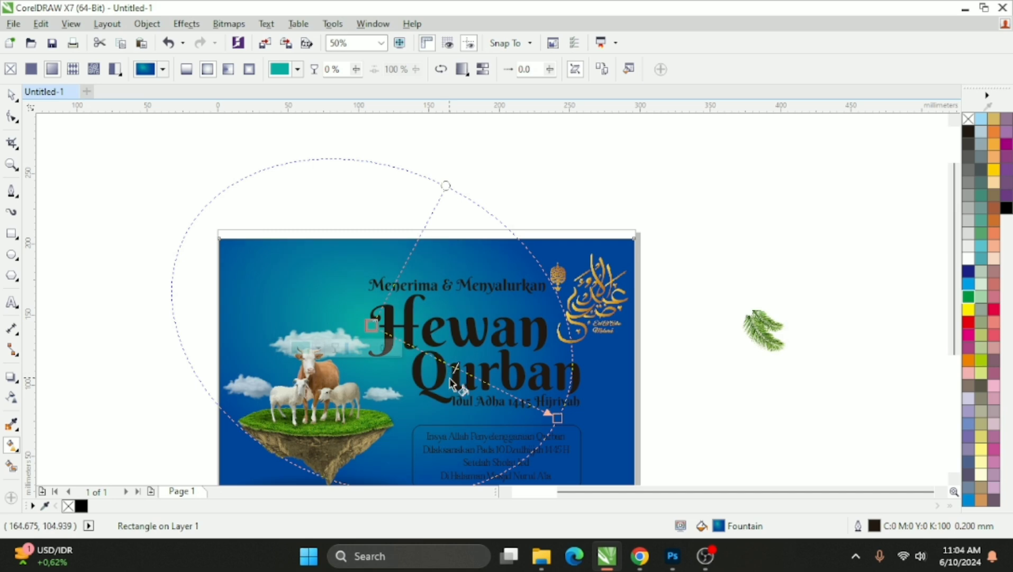
{"action": "left_click_drag", "start_coordinate": [557, 418], "coordinate": [580, 434]}
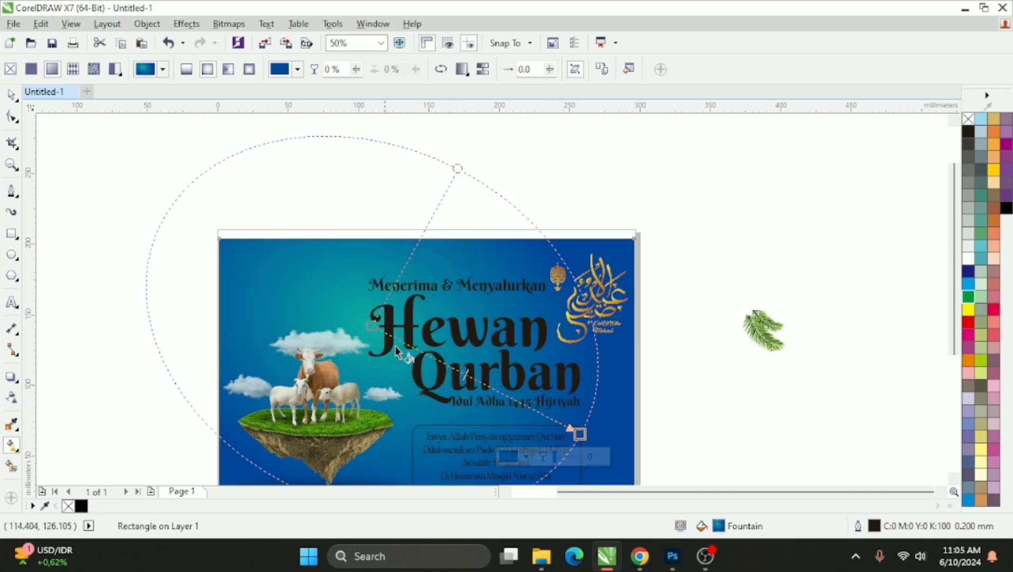
{"action": "left_click", "coordinate": [12, 95]}
{"action": "scroll", "coordinate": [333, 191], "scroll_direction": "down", "scroll_amount": 2}
{"action": "left_click", "coordinate": [420, 189]}
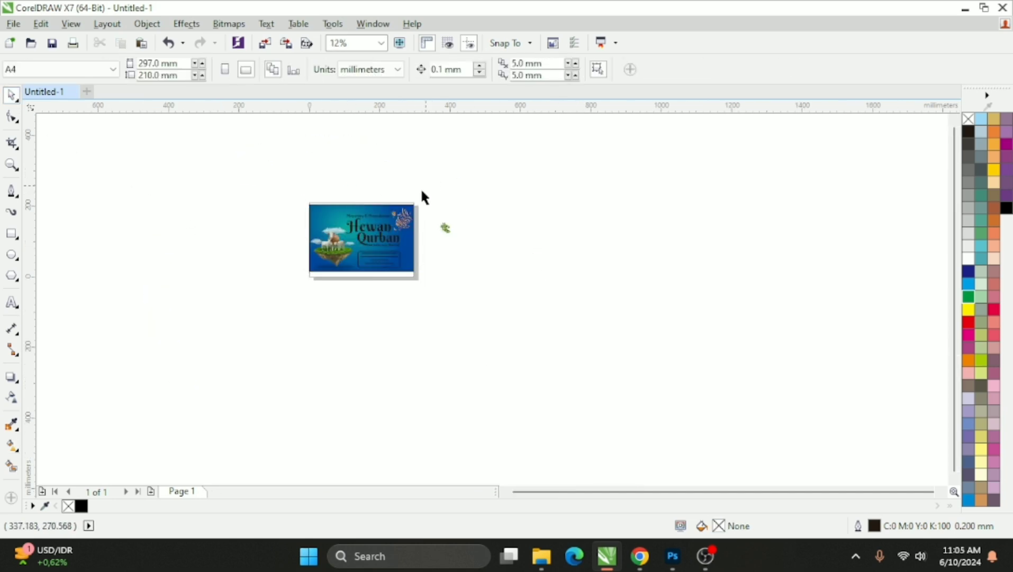
Examine the gold calligraphy and the title against the blue background.
{"action": "scroll", "coordinate": [424, 215], "scroll_direction": "up", "scroll_amount": 2}
{"action": "scroll", "coordinate": [468, 189], "scroll_direction": "down", "scroll_amount": 1}
{"action": "scroll", "coordinate": [416, 184], "scroll_direction": "up", "scroll_amount": 2}
{"action": "left_click", "coordinate": [417, 244]}
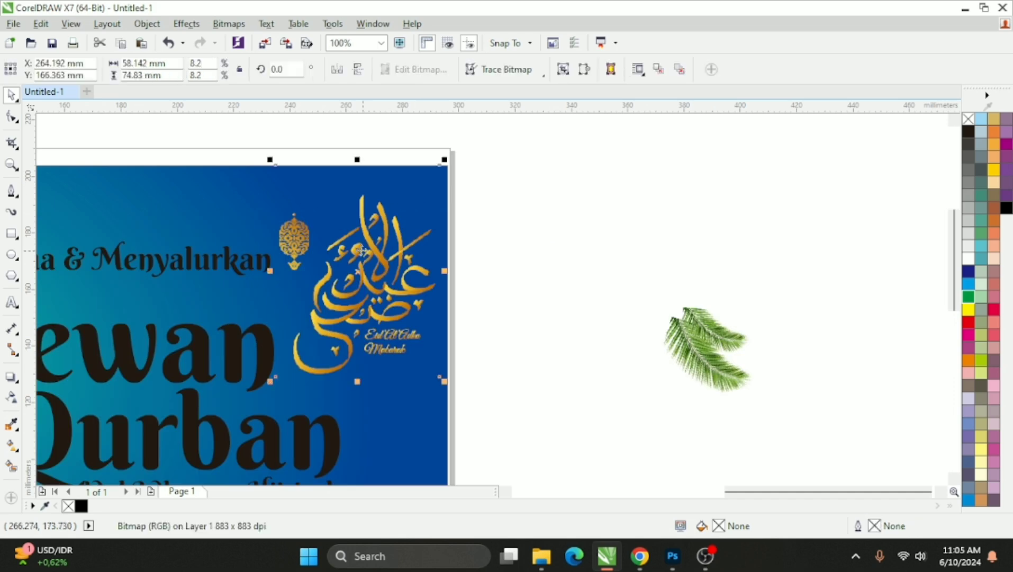
{"action": "scroll", "coordinate": [298, 201], "scroll_direction": "up", "scroll_amount": 2}
{"action": "scroll", "coordinate": [495, 219], "scroll_direction": "down", "scroll_amount": 2}
{"action": "left_click", "coordinate": [665, 251]}
{"action": "scroll", "coordinate": [665, 251], "scroll_direction": "down", "scroll_amount": 1}
{"action": "scroll", "coordinate": [612, 294], "scroll_direction": "up", "scroll_amount": 2}
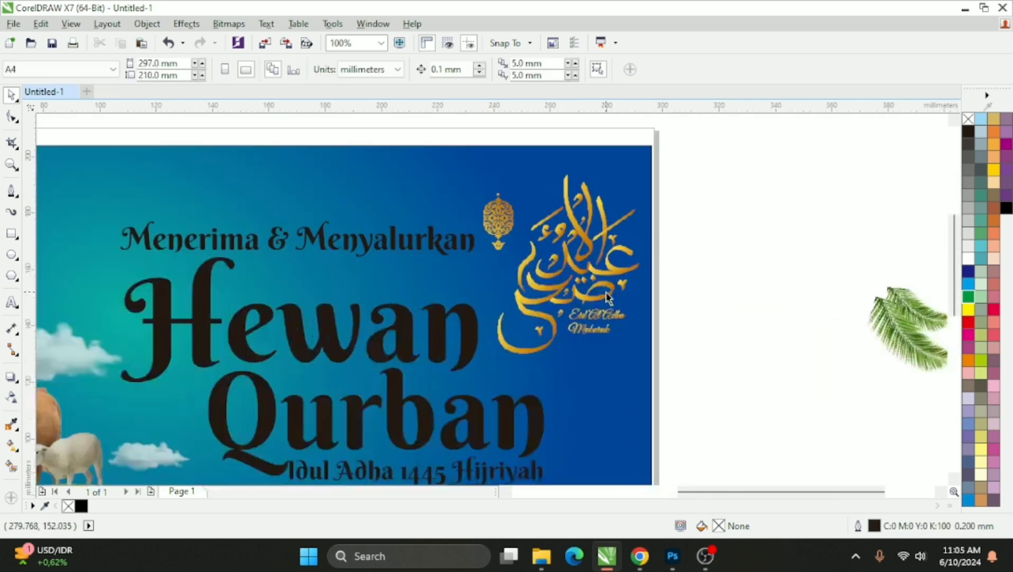
Sample the dark gold from the calligraphy and add it to the document palette.
{"action": "left_click", "coordinate": [12, 424]}
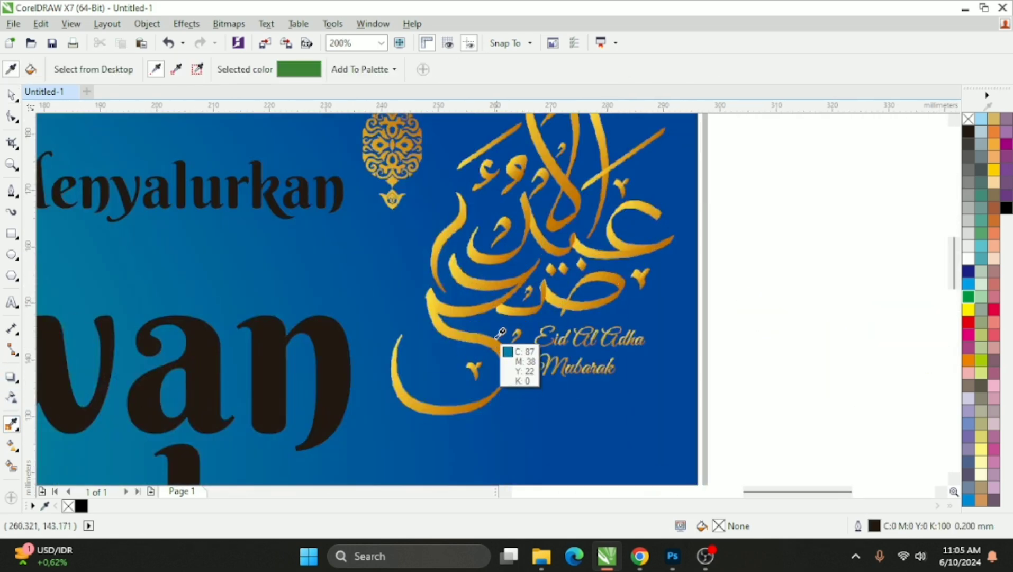
{"action": "left_click", "coordinate": [519, 277]}
{"action": "scroll", "coordinate": [518, 277], "scroll_direction": "down", "scroll_amount": 2}
{"action": "scroll", "coordinate": [419, 347], "scroll_direction": "up", "scroll_amount": 1}
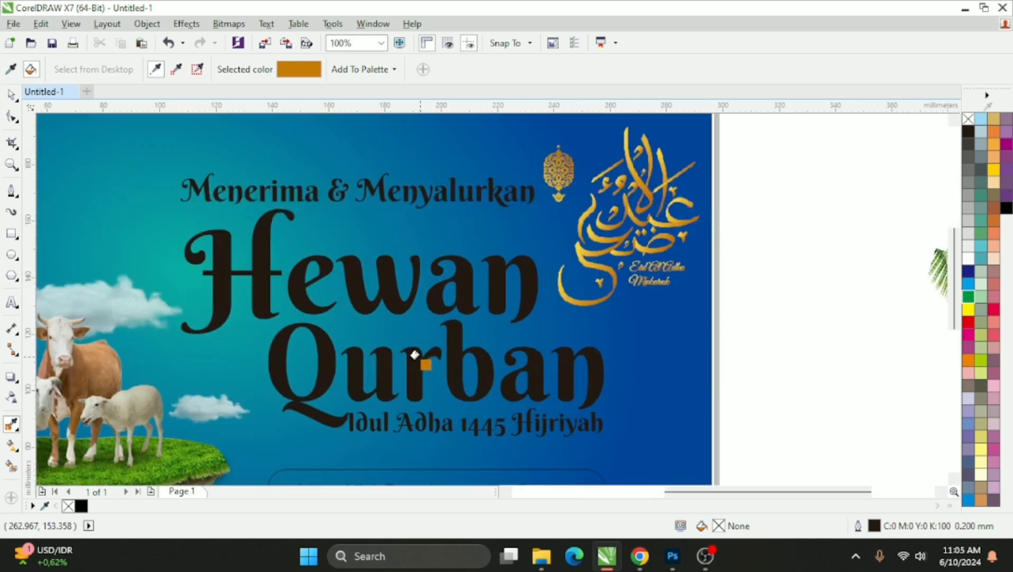
{"action": "left_click", "coordinate": [11, 96]}
Sample the light yellow gold from the calligraphy's tail, apply it to "Qurban" to store it in the document palette, and undo the fill.
{"action": "left_click", "coordinate": [11, 424]}
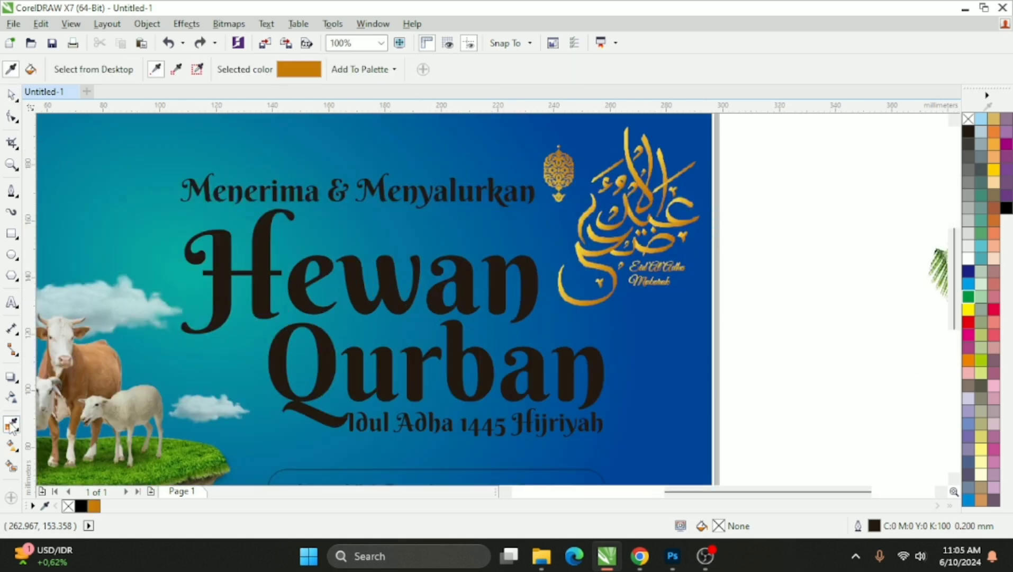
{"action": "scroll", "coordinate": [557, 286], "scroll_direction": "up", "scroll_amount": 2}
{"action": "scroll", "coordinate": [577, 224], "scroll_direction": "up", "scroll_amount": 1}
{"action": "scroll", "coordinate": [699, 181], "scroll_direction": "down", "scroll_amount": 1}
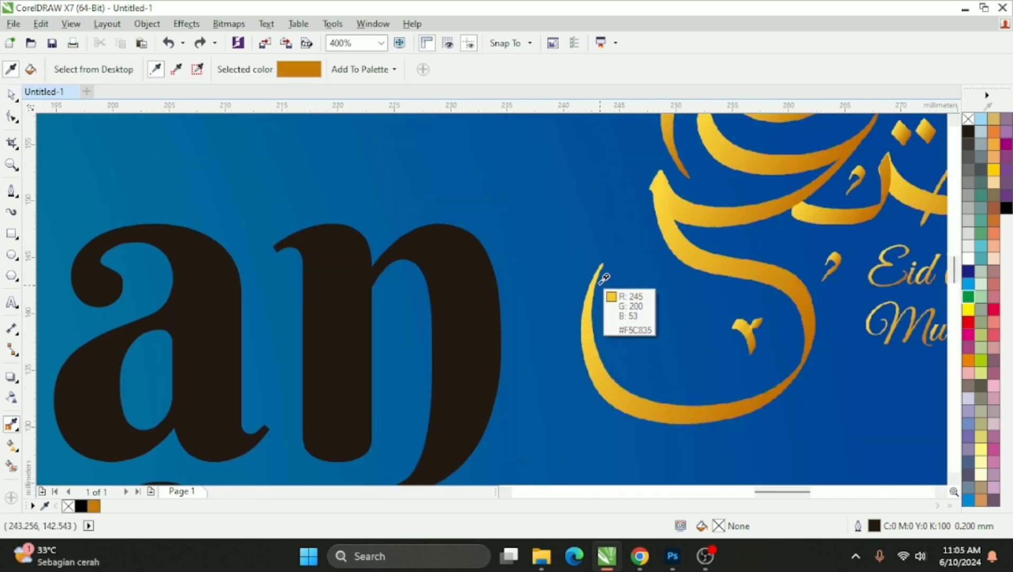
{"action": "left_click", "coordinate": [593, 297]}
{"action": "scroll", "coordinate": [593, 296], "scroll_direction": "down", "scroll_amount": 2}
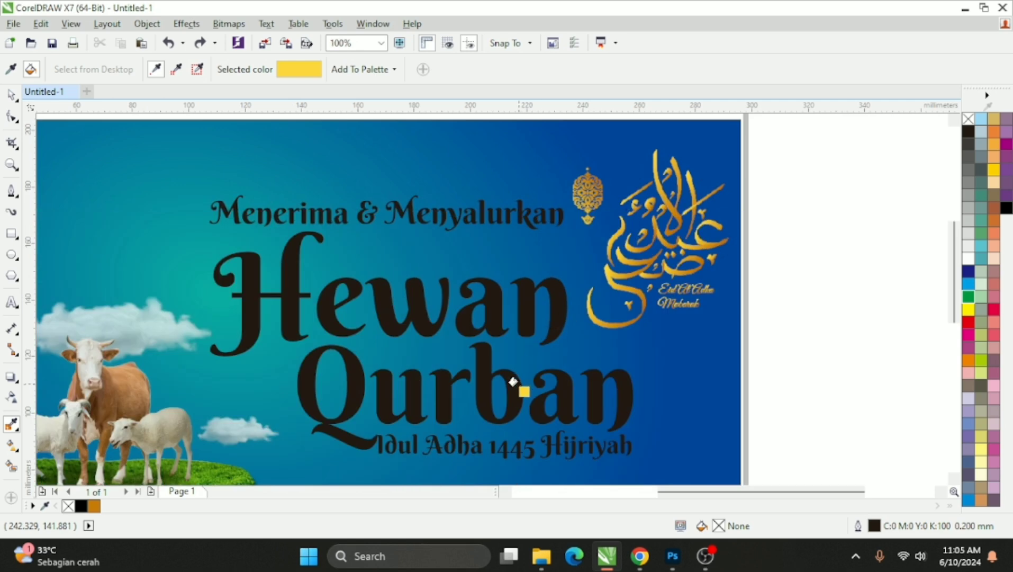
{"action": "left_click", "coordinate": [516, 383]}
{"action": "key", "text": "ctrl+z"}
{"action": "left_click", "coordinate": [14, 98]}
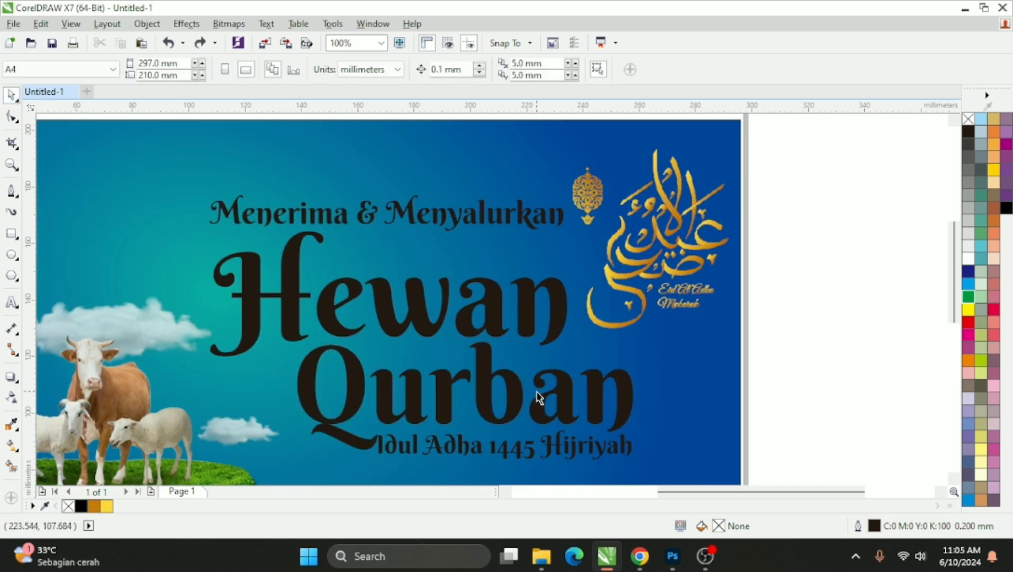
Fill the word "Qurban" with a horizontal linear gradient from light yellow at the Q to dark gold just past the final n.
{"action": "left_click", "coordinate": [514, 397]}
{"action": "left_click", "coordinate": [511, 387]}
{"action": "key", "text": "g"}
{"action": "left_click_drag", "start_coordinate": [626, 395], "coordinate": [337, 394]}
{"action": "left_click_drag", "start_coordinate": [94, 507], "coordinate": [627, 395]}
{"action": "left_click_drag", "start_coordinate": [627, 395], "coordinate": [652, 394]}
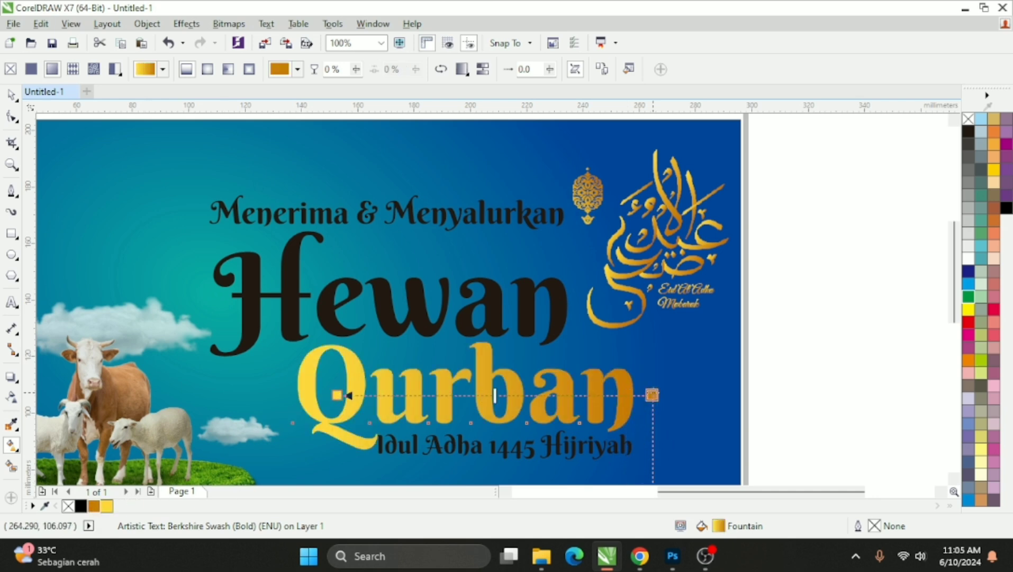
{"action": "left_click", "coordinate": [11, 94]}
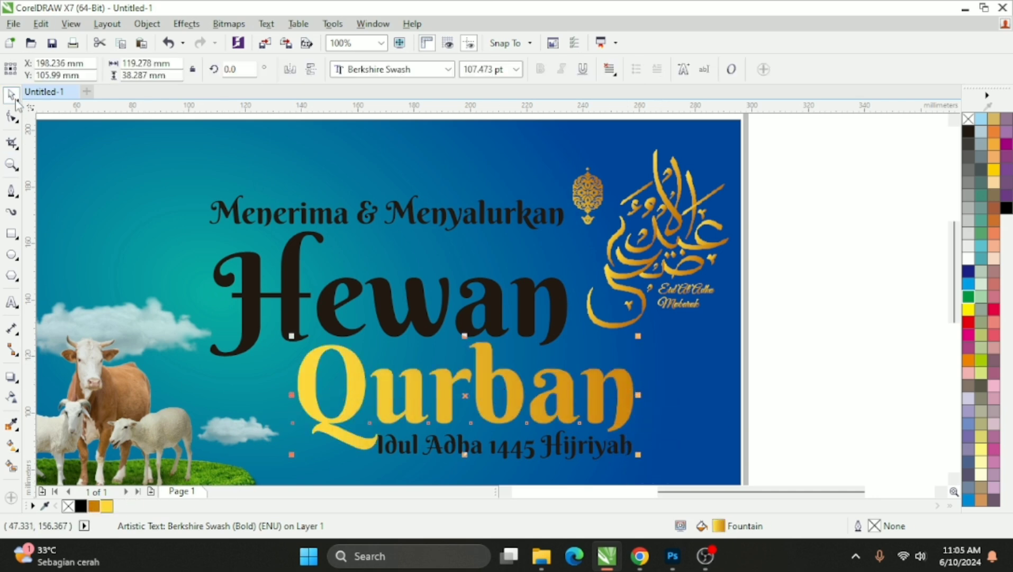
Fill "Hewan", "Menerima & Menyalurkan" and "Idul Adha 1445 Hijriyah" with white.
{"action": "left_click", "coordinate": [387, 316]}
{"action": "left_click", "coordinate": [969, 259]}
{"action": "left_click", "coordinate": [543, 219]}
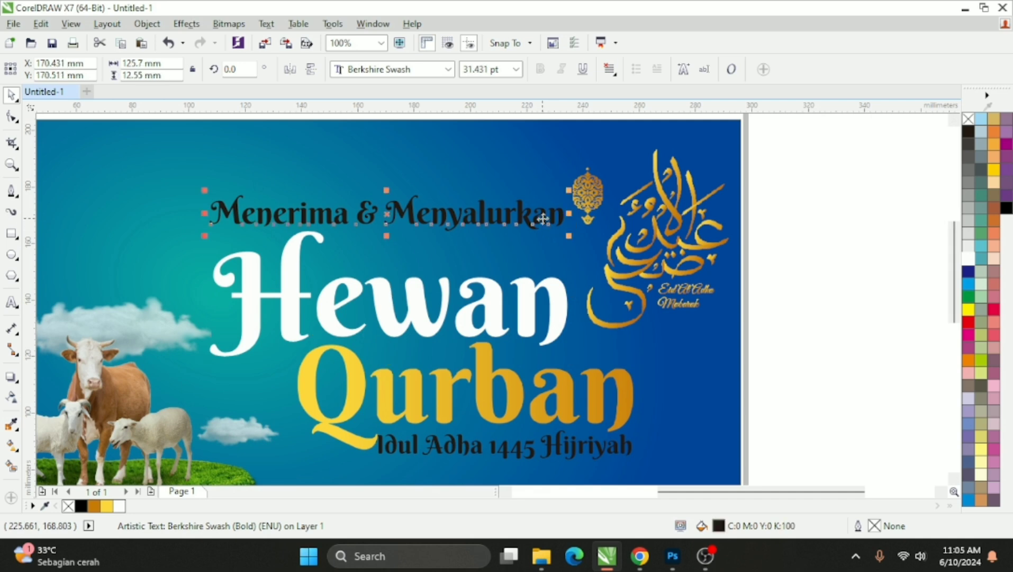
{"action": "key", "text": "ctrl+r"}
{"action": "scroll", "coordinate": [543, 221], "scroll_direction": "down", "scroll_amount": 1}
{"action": "scroll", "coordinate": [550, 335], "scroll_direction": "up", "scroll_amount": 1}
{"action": "left_click", "coordinate": [551, 333]}
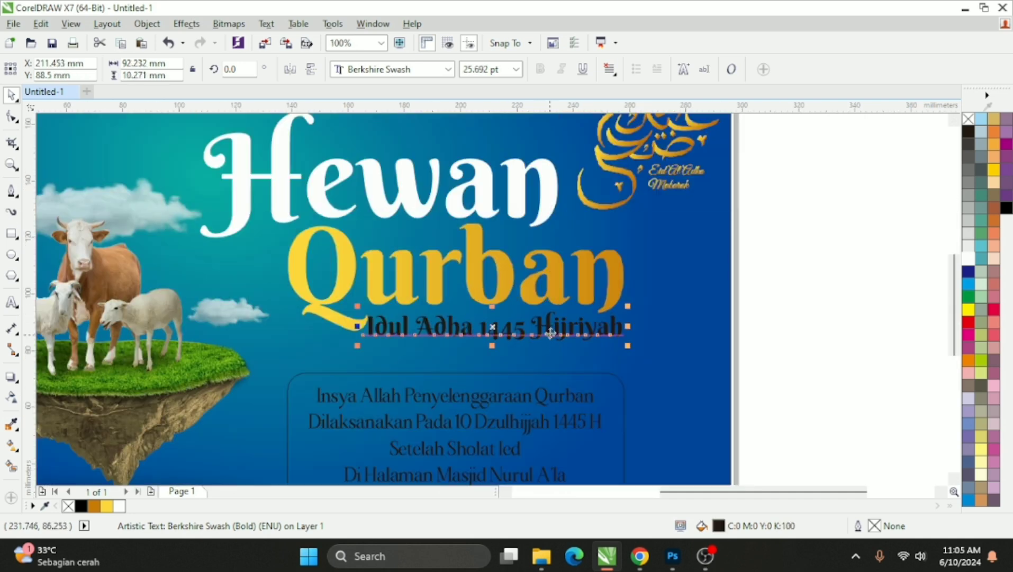
{"action": "key", "text": "ctrl+r"}
Give the rounded box around the event details a white 1.0 mm outline and convert the outline to an object.
{"action": "left_click", "coordinate": [615, 391]}
{"action": "left_click", "coordinate": [695, 69]}
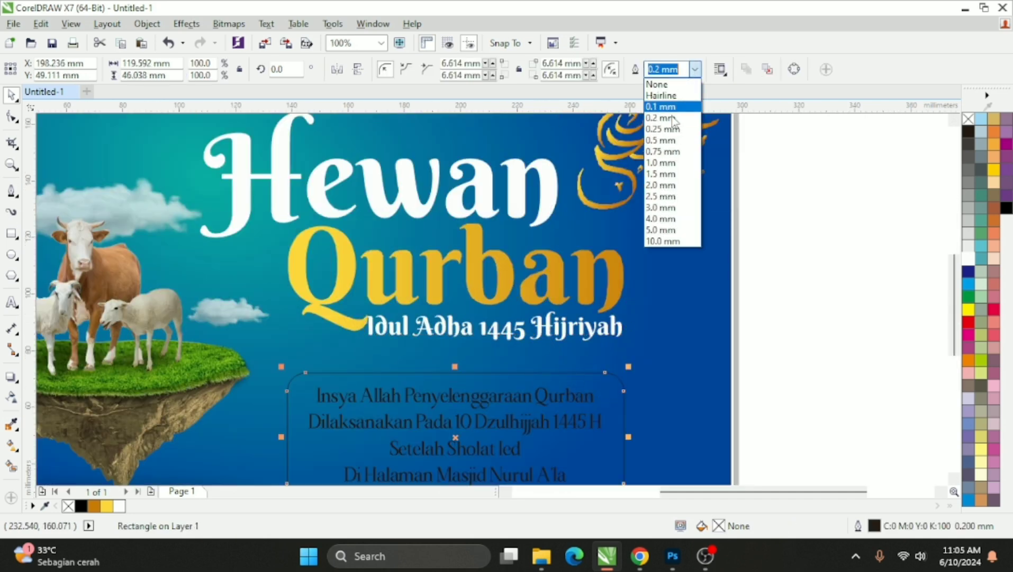
{"action": "left_click", "coordinate": [662, 174]}
{"action": "scroll", "coordinate": [593, 264], "scroll_direction": "down", "scroll_amount": 1}
{"action": "scroll", "coordinate": [593, 264], "scroll_direction": "up", "scroll_amount": 1}
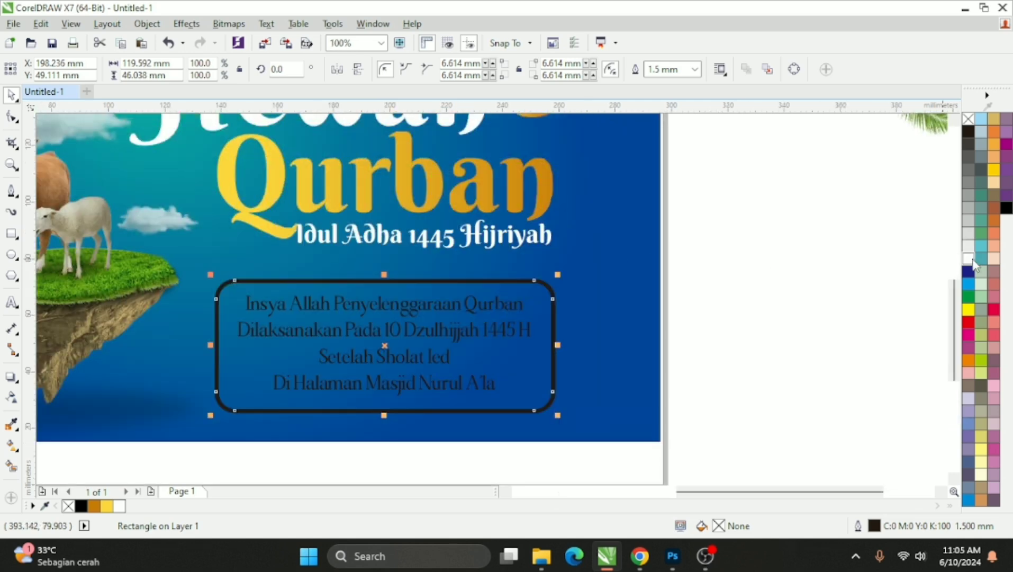
{"action": "right_click", "coordinate": [974, 262]}
{"action": "left_click", "coordinate": [694, 74]}
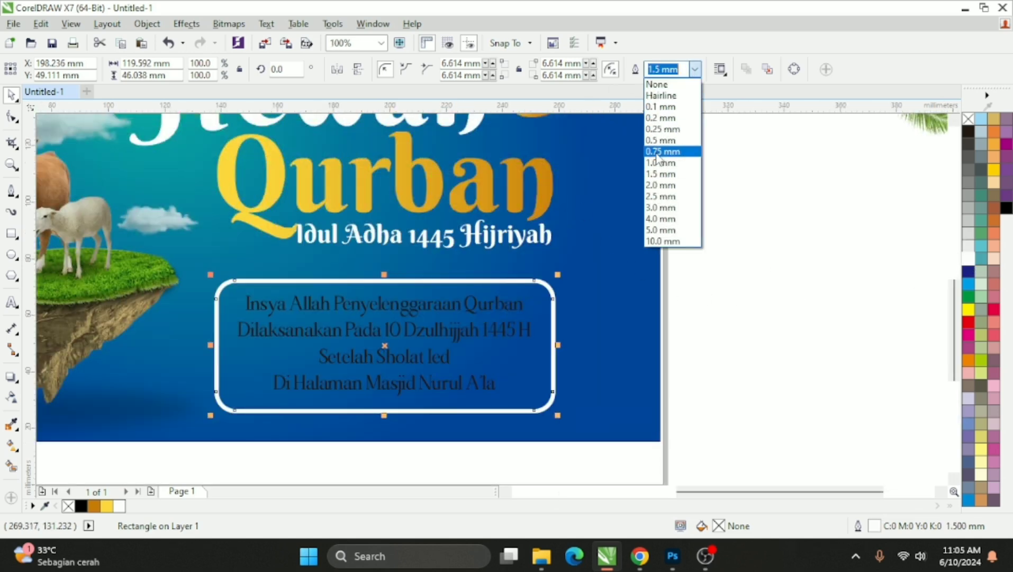
{"action": "left_click", "coordinate": [656, 165]}
{"action": "key", "text": "ctrl+shift+q"}
Fill the event details text with white and select it together with its rounded frame.
{"action": "left_click", "coordinate": [509, 300]}
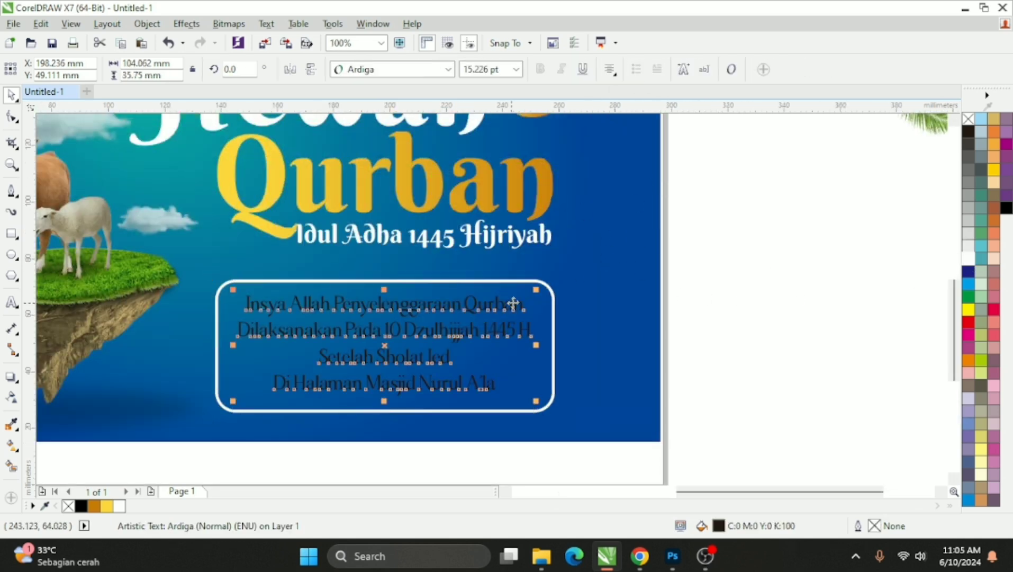
{"action": "left_click", "coordinate": [968, 259]}
{"action": "left_click", "coordinate": [559, 328], "text": "shift"}
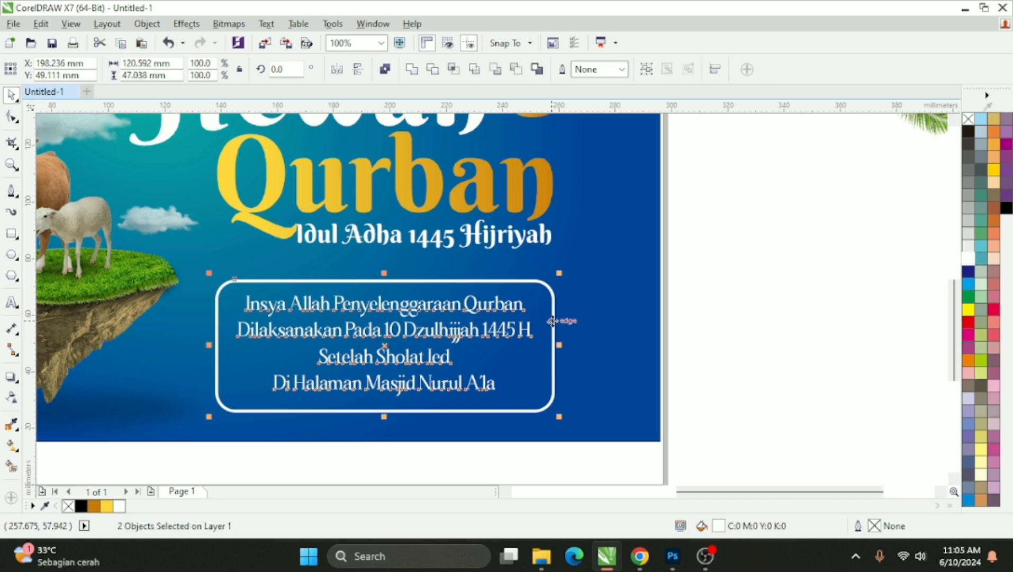
{"action": "scroll", "coordinate": [561, 319], "scroll_direction": "down", "scroll_amount": 1}
{"action": "left_click", "coordinate": [697, 307]}
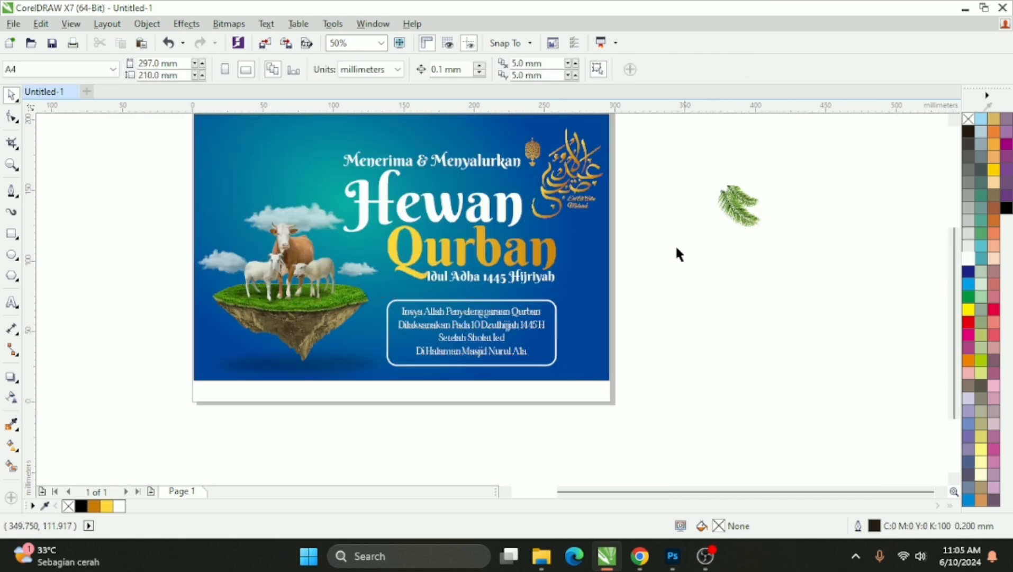
Remove the outline from the blue gradient background rectangle.
{"action": "left_click", "coordinate": [591, 266]}
{"action": "right_click", "coordinate": [967, 120]}
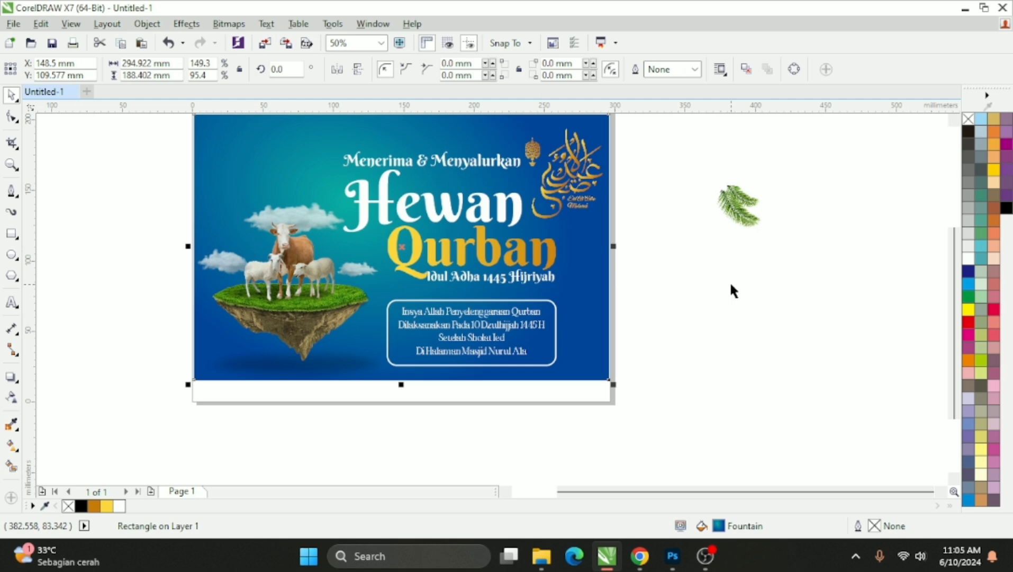
{"action": "scroll", "coordinate": [617, 350], "scroll_direction": "down", "scroll_amount": 2}
{"action": "scroll", "coordinate": [570, 239], "scroll_direction": "up", "scroll_amount": 2}
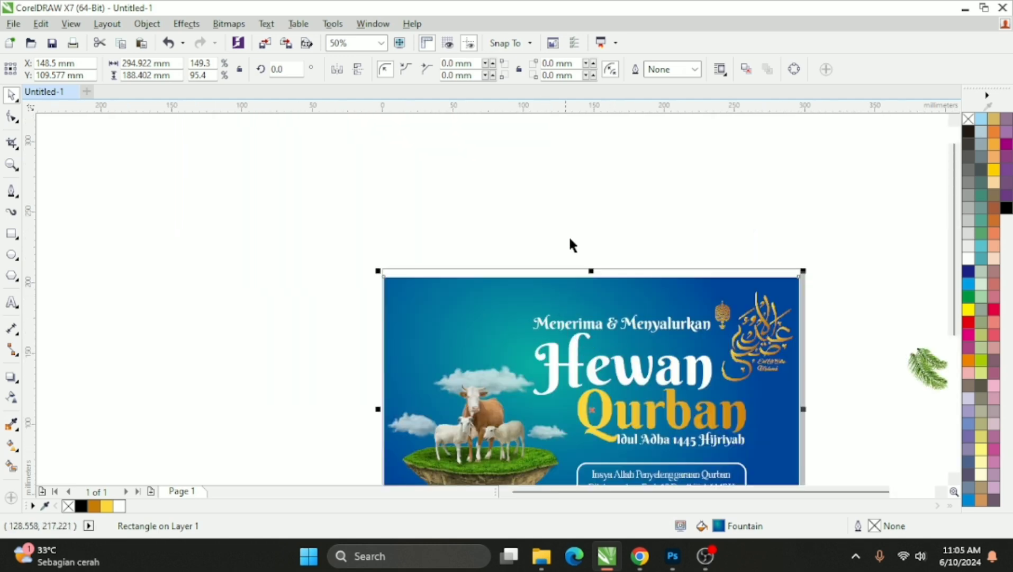
{"action": "left_click", "coordinate": [570, 243]}
Enlarge the livestock island image proportionally from its centre to about 150 mm wide.
{"action": "scroll", "coordinate": [544, 197], "scroll_direction": "down", "scroll_amount": 1}
{"action": "scroll", "coordinate": [519, 299], "scroll_direction": "up", "scroll_amount": 1}
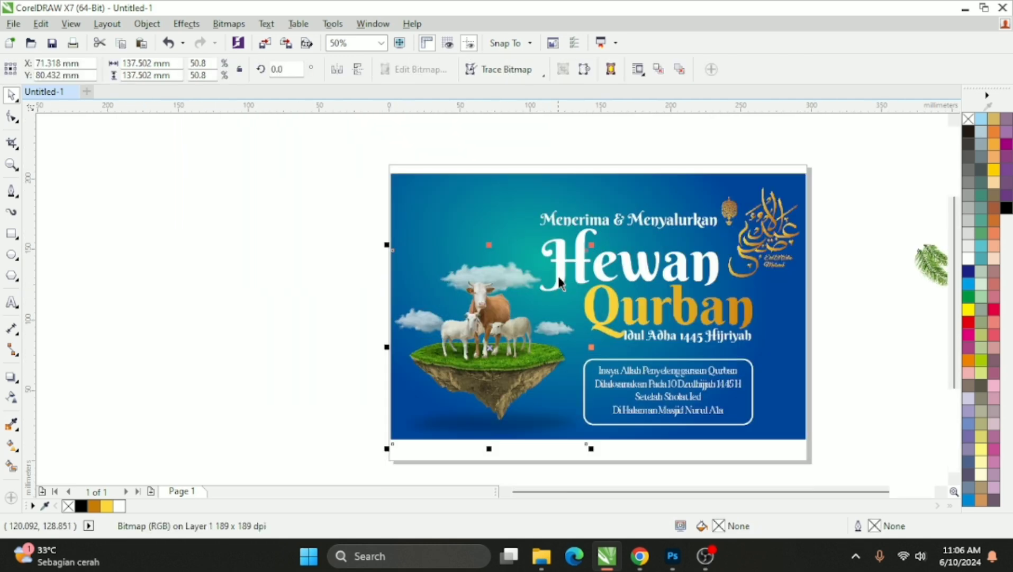
{"action": "left_click_drag", "start_coordinate": [591, 246], "coordinate": [601, 236]}
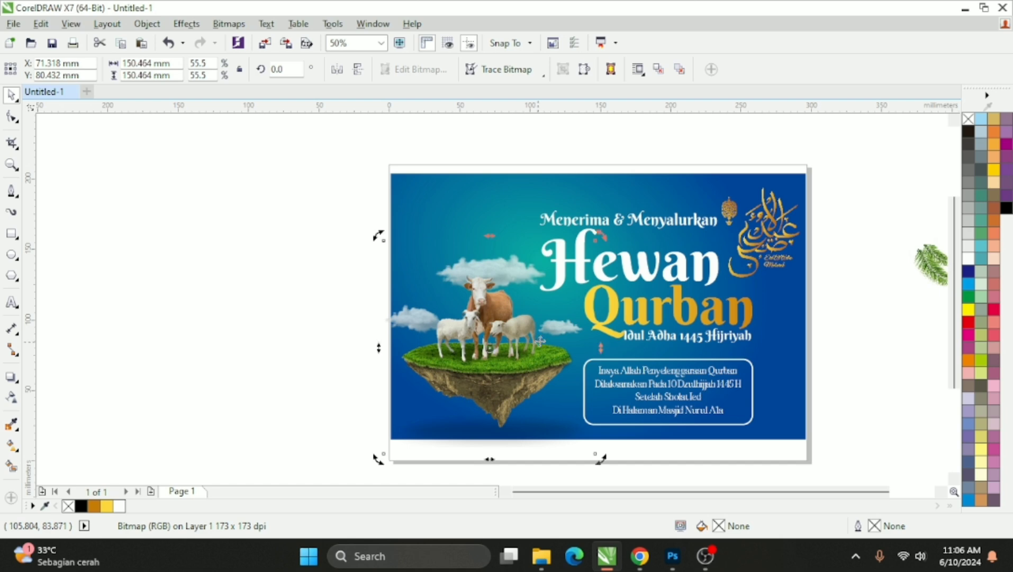
{"action": "left_click", "coordinate": [307, 318]}
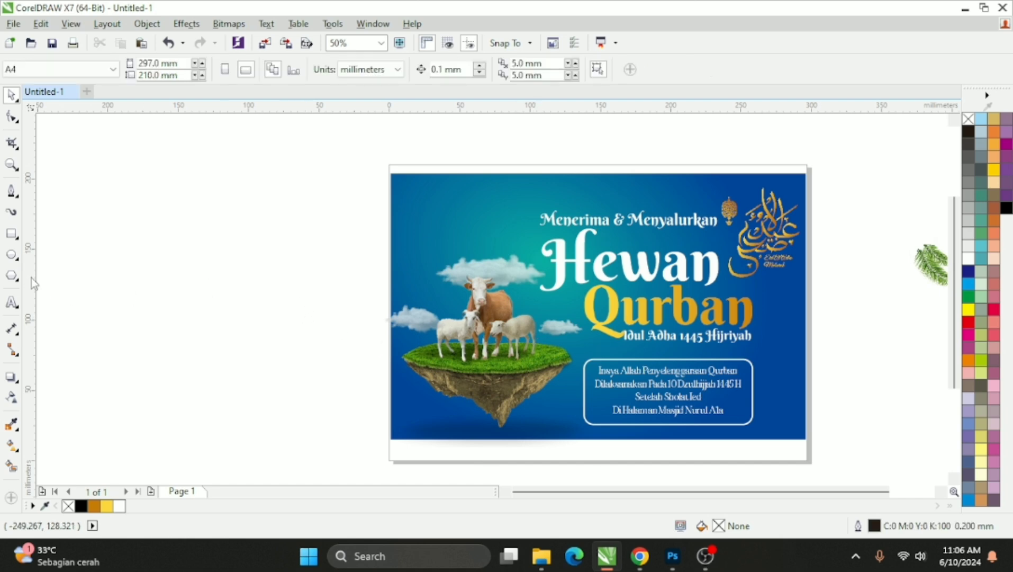
Add the text "MARI BERQURBAN" in the empty area beside the banner and change it to Title Case.
{"action": "left_click", "coordinate": [12, 302]}
{"action": "left_click", "coordinate": [190, 285]}
{"action": "type", "text": "MARI BERQURBAN"}
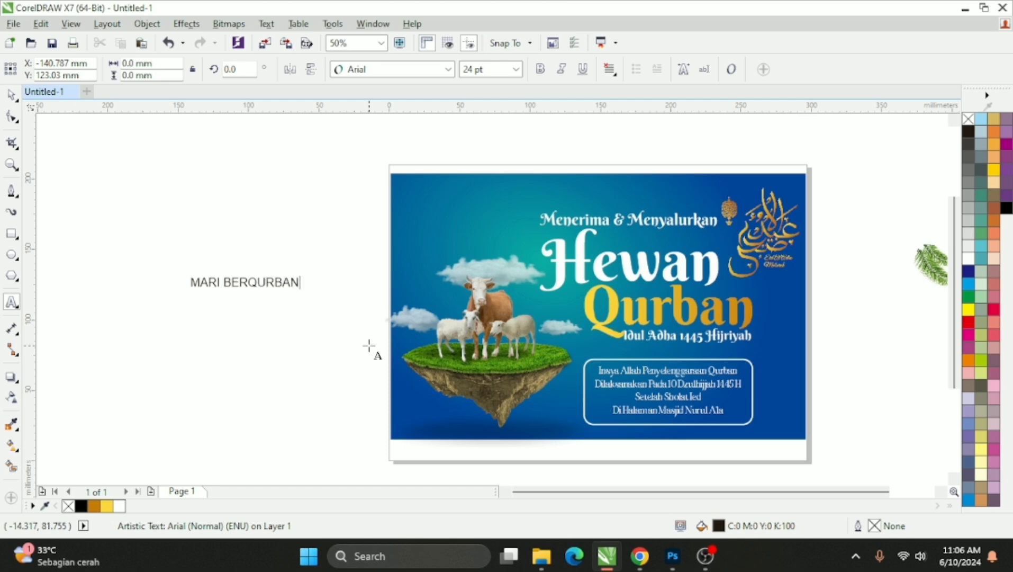
{"action": "key", "text": "ctrl+a"}
{"action": "key", "text": "shift+F3"}
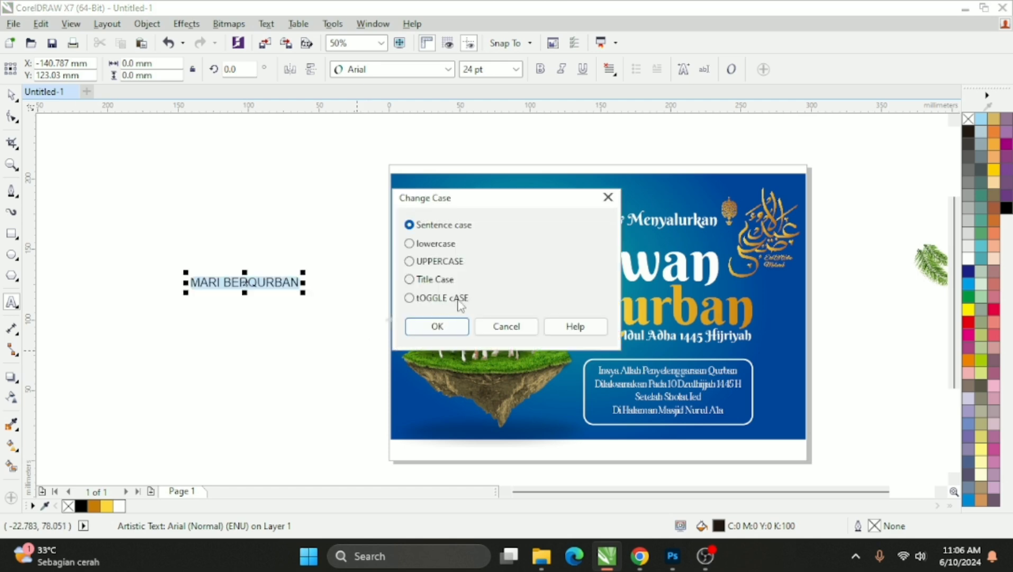
{"action": "left_click", "coordinate": [436, 279]}
{"action": "left_click", "coordinate": [437, 326]}
Split the "Mari Berqurban" text into two lines, with "Berqurban" on the second line.
{"action": "scroll", "coordinate": [241, 281], "scroll_direction": "up", "scroll_amount": 1}
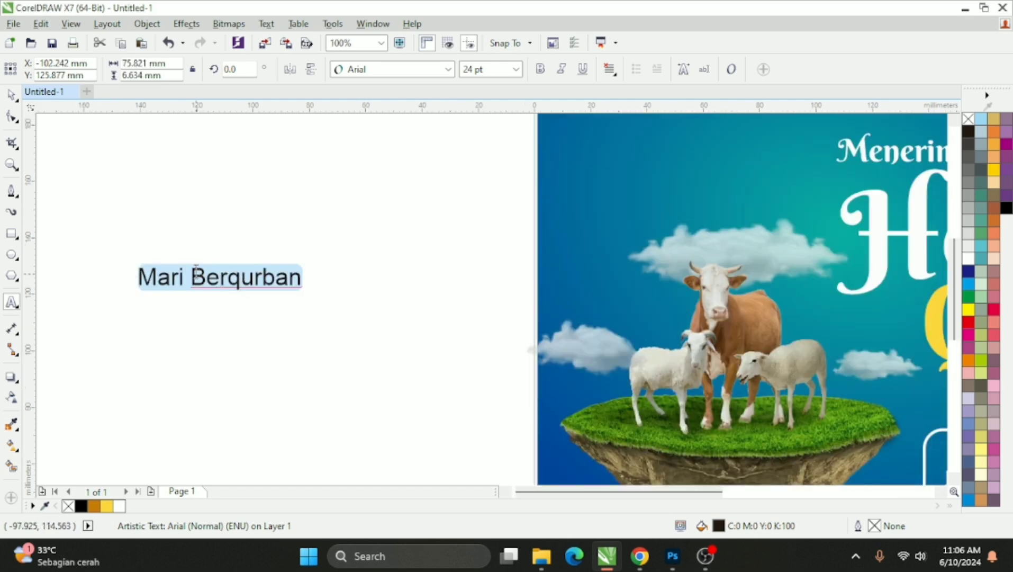
{"action": "left_click", "coordinate": [195, 273]}
{"action": "key", "text": "Return"}
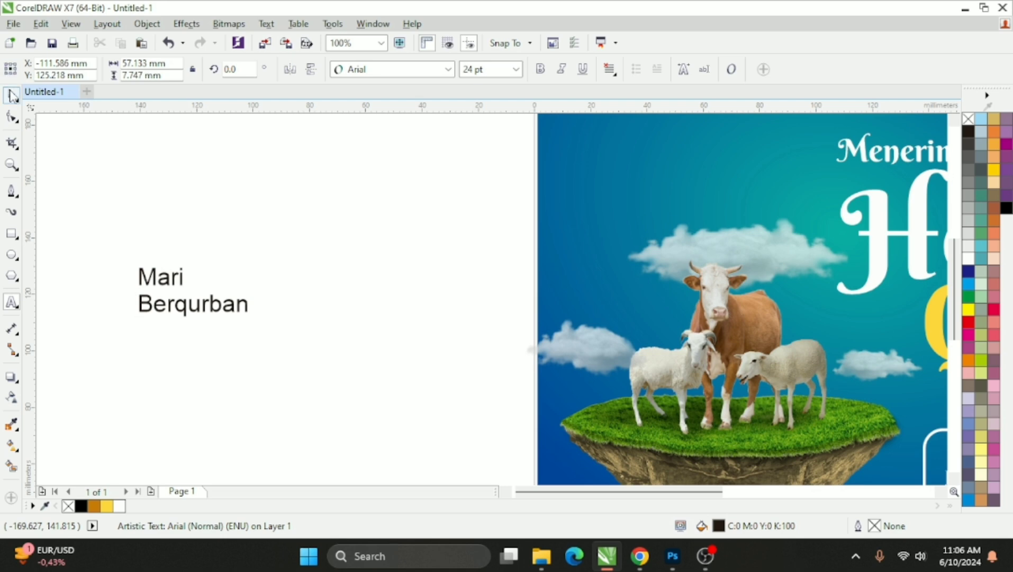
{"action": "left_click", "coordinate": [12, 95]}
Set the "Mari Berqurban" text to Caveat (Bold) and break its two lines into separate objects.
{"action": "left_click", "coordinate": [370, 69]}
{"action": "mouse_move", "coordinate": [390, 182]}
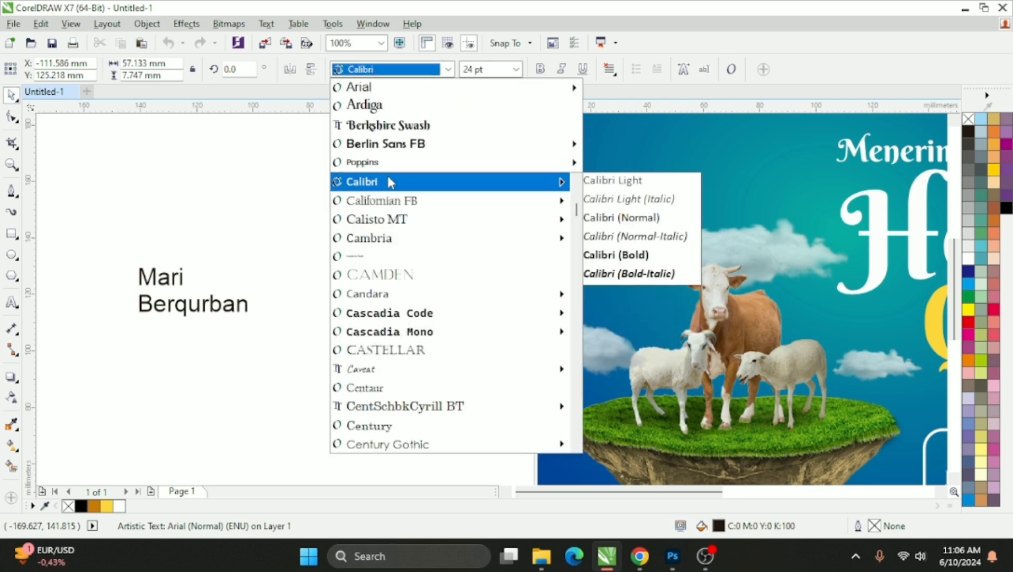
{"action": "scroll", "coordinate": [395, 302], "scroll_direction": "down", "scroll_amount": 1}
{"action": "mouse_move", "coordinate": [396, 315]}
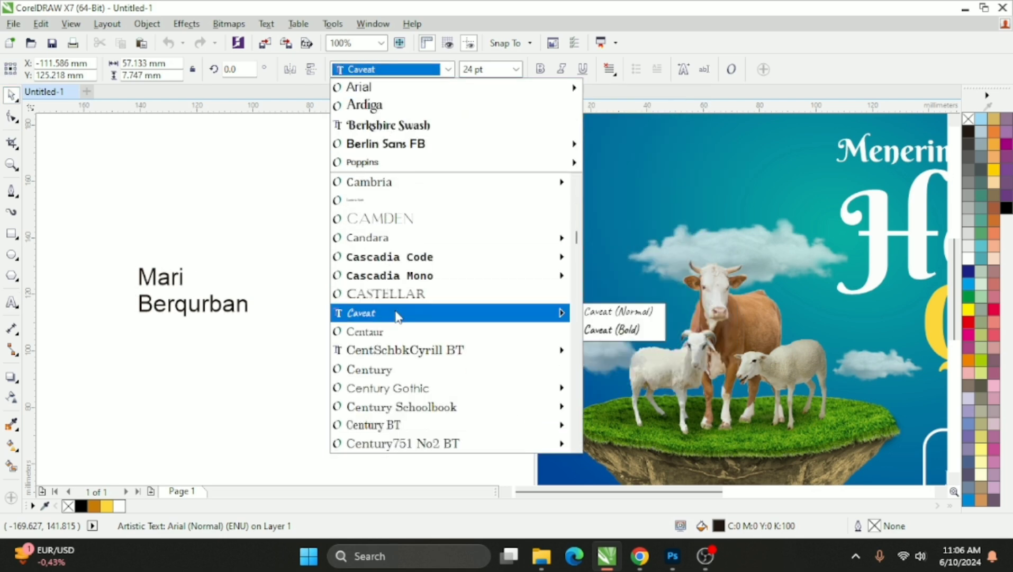
{"action": "left_click", "coordinate": [646, 328]}
{"action": "scroll", "coordinate": [173, 278], "scroll_direction": "up", "scroll_amount": 2}
{"action": "left_click", "coordinate": [237, 222]}
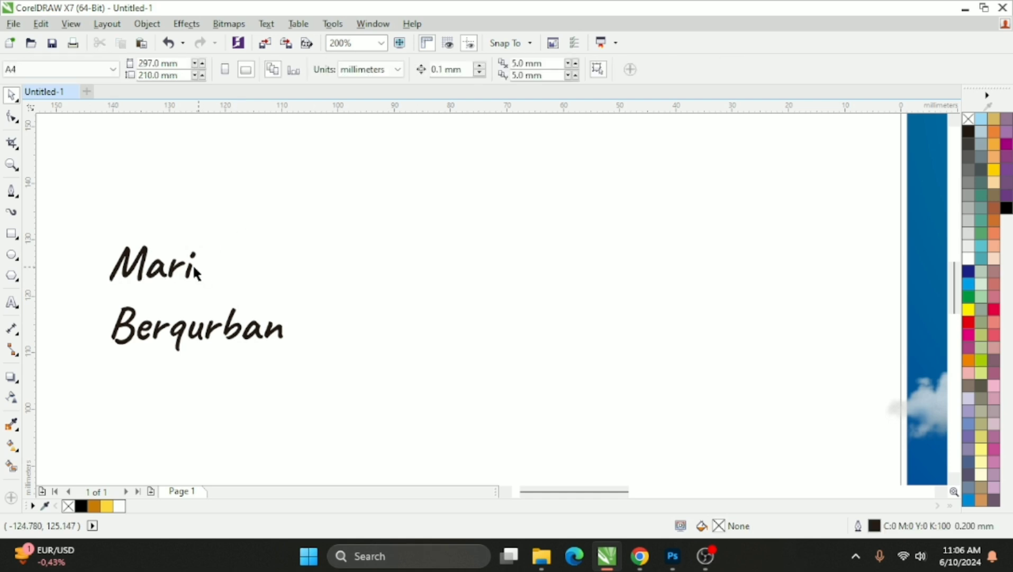
Centre "Mari" closely above "Berqurban" and tighten the gap by nudging "Berqurban" up 0.2 mm.
{"action": "left_click_drag", "start_coordinate": [194, 267], "coordinate": [228, 292]}
{"action": "left_click", "coordinate": [233, 324], "text": "shift"}
{"action": "key", "text": "c"}
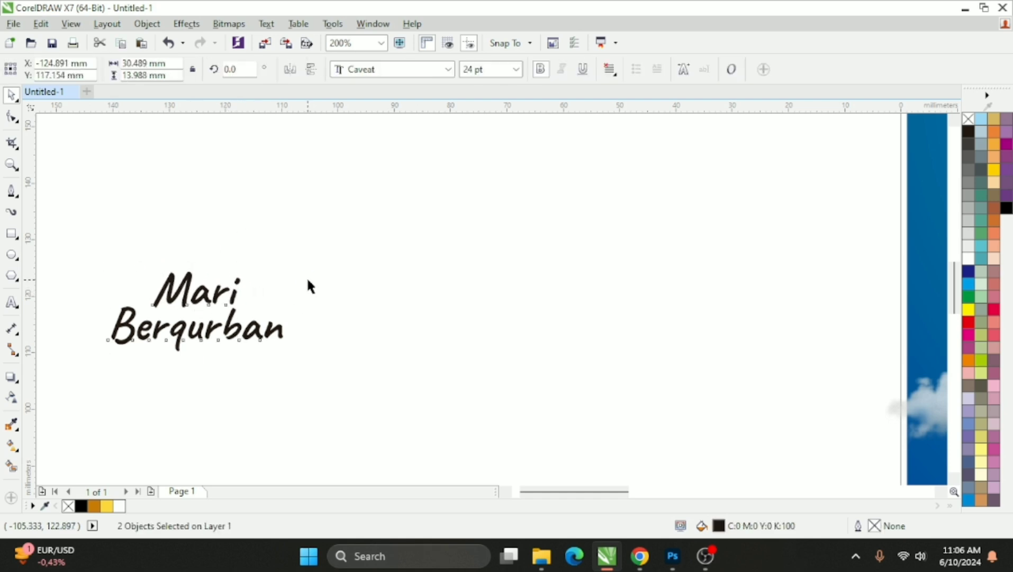
{"action": "left_click", "coordinate": [308, 280]}
{"action": "scroll", "coordinate": [210, 312], "scroll_direction": "up", "scroll_amount": 1}
{"action": "left_click", "coordinate": [259, 306]}
{"action": "key", "text": "Up"}
{"action": "key", "text": "Up"}
{"action": "left_click", "coordinate": [257, 290], "text": "shift"}
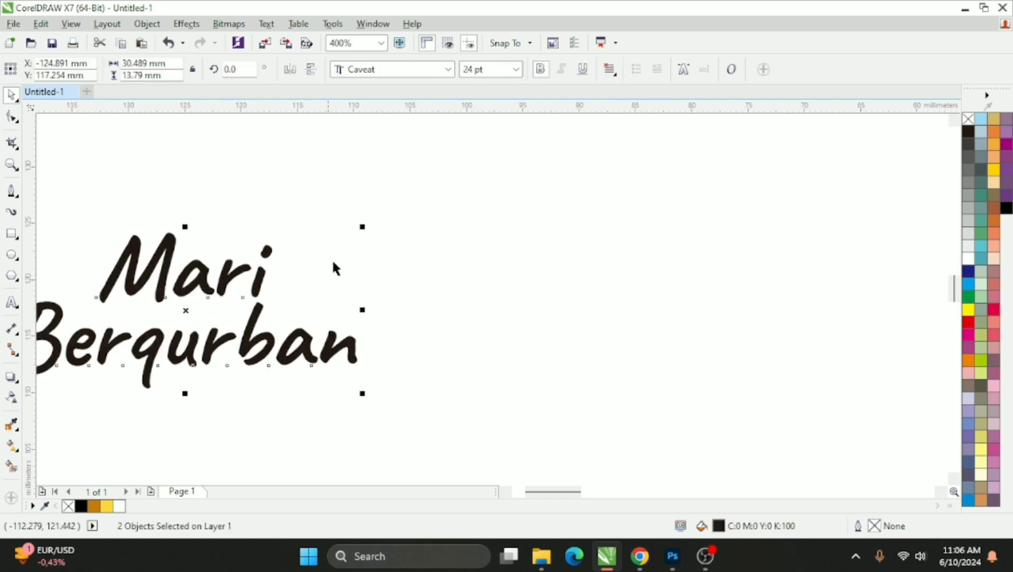
Place both words on the banner's blue area beside the cow's head, scaled to about 37 mm wide.
{"action": "scroll", "coordinate": [333, 261], "scroll_direction": "down", "scroll_amount": 1}
{"action": "left_click_drag", "start_coordinate": [350, 242], "coordinate": [391, 223]}
{"action": "scroll", "coordinate": [290, 245], "scroll_direction": "down", "scroll_amount": 1}
{"action": "left_click_drag", "start_coordinate": [272, 251], "coordinate": [715, 244]}
{"action": "left_click_drag", "start_coordinate": [787, 224], "coordinate": [666, 258]}
Rotate "Mari Berqurban" about 6.6 degrees counterclockwise, shifting it slightly away from the cow, and group the two words.
{"action": "scroll", "coordinate": [714, 255], "scroll_direction": "up", "scroll_amount": 2}
{"action": "left_click", "coordinate": [657, 262]}
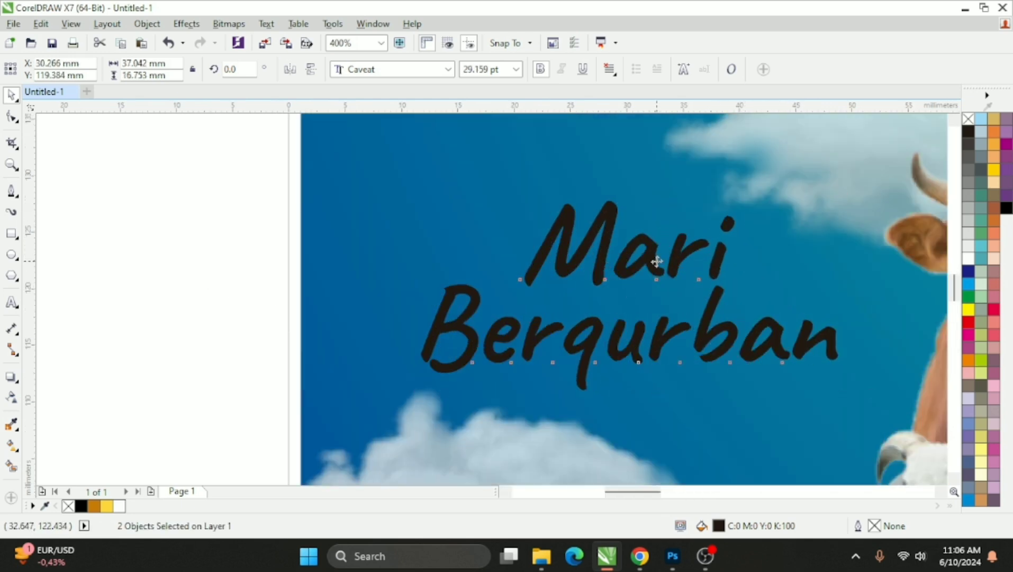
{"action": "left_click_drag", "start_coordinate": [416, 196], "coordinate": [408, 220]}
{"action": "scroll", "coordinate": [474, 249], "scroll_direction": "down", "scroll_amount": 1}
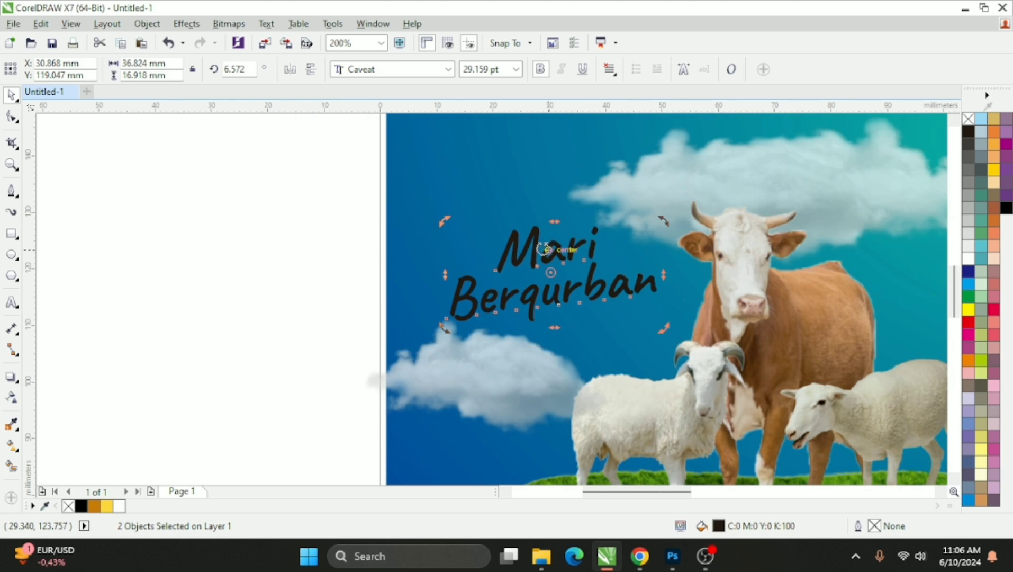
{"action": "left_click_drag", "start_coordinate": [534, 247], "coordinate": [533, 242]}
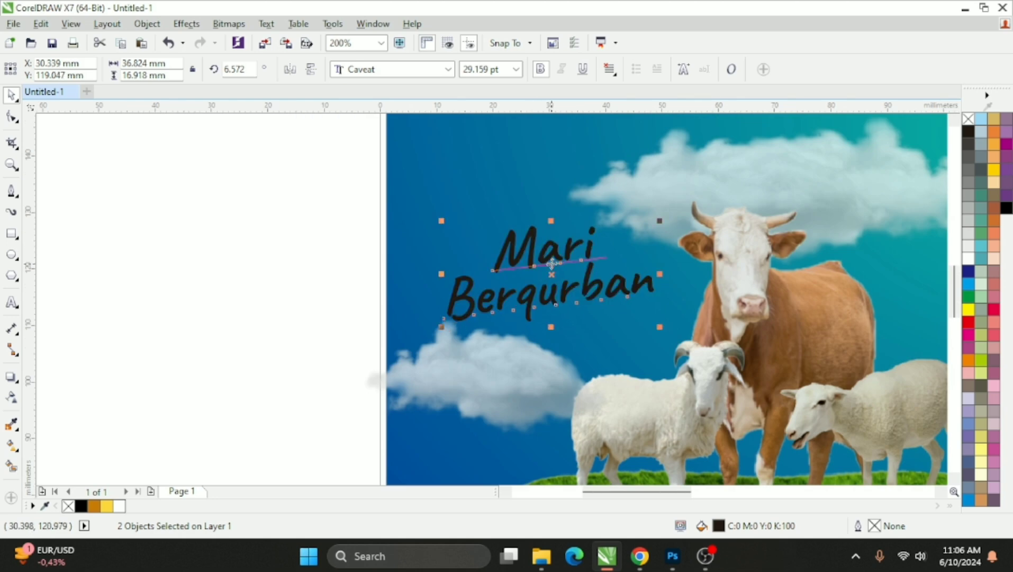
{"action": "key", "text": "ctrl+g"}
Copy the gold gradient of the title word "Qurban" onto "Berqurban" and fill "Mari" with white.
{"action": "scroll", "coordinate": [365, 293], "scroll_direction": "down", "scroll_amount": 1}
{"action": "left_click", "coordinate": [464, 273], "text": "ctrl"}
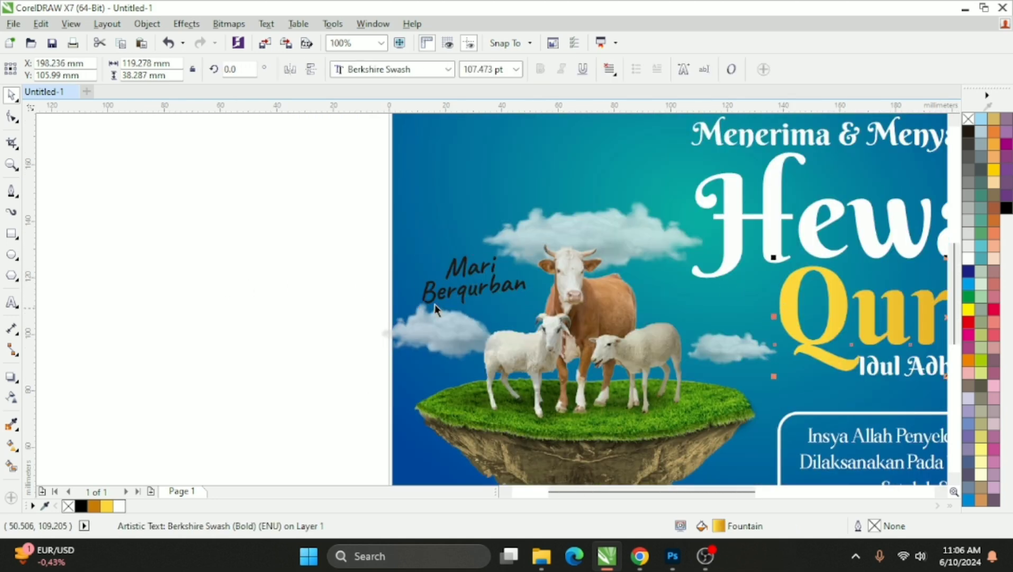
{"action": "scroll", "coordinate": [463, 273], "scroll_direction": "up", "scroll_amount": 2}
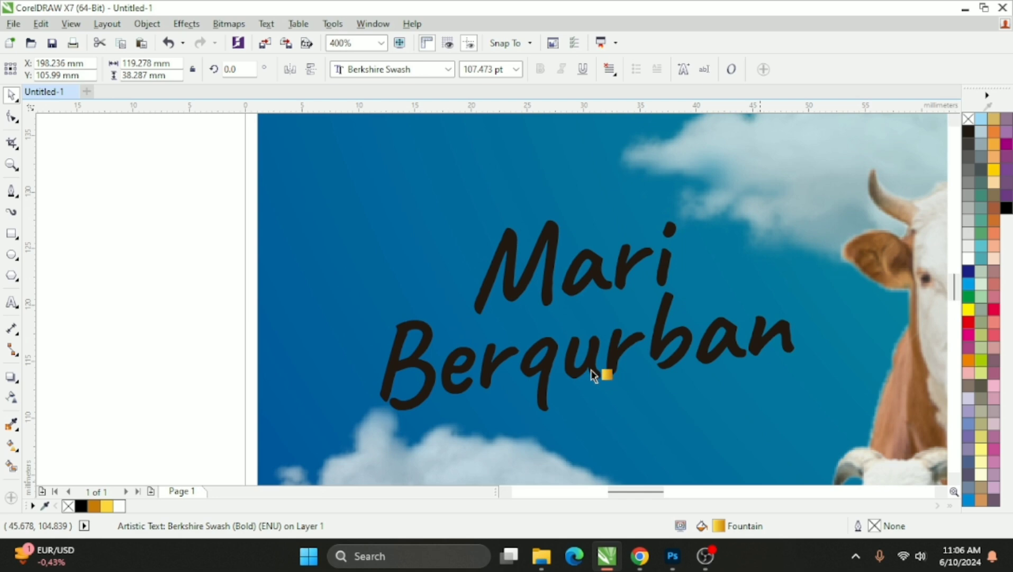
{"action": "left_click_drag", "start_coordinate": [592, 371], "coordinate": [592, 366]}
{"action": "left_click", "coordinate": [593, 297], "text": "ctrl"}
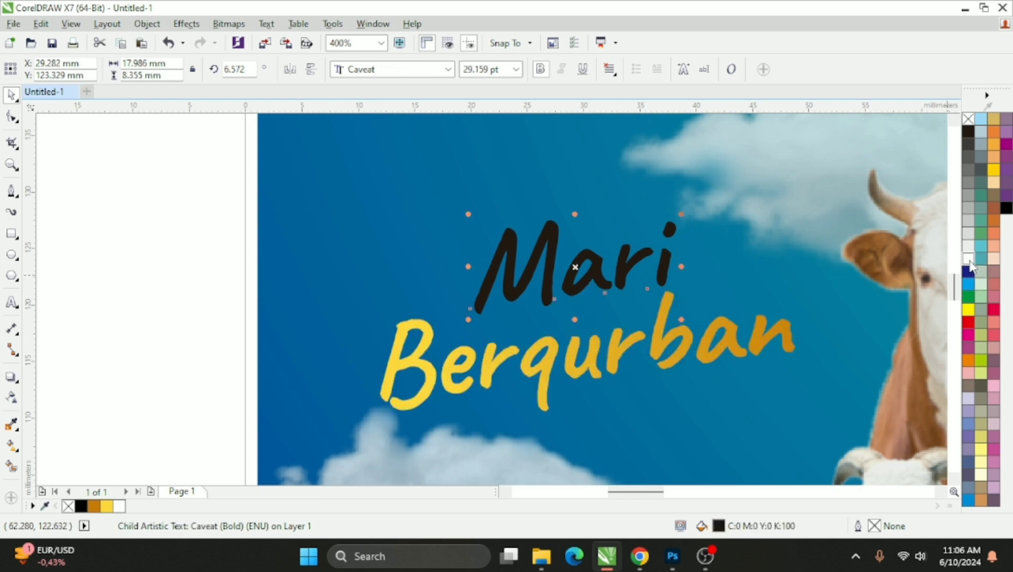
{"action": "left_click", "coordinate": [969, 260]}
Ungroup the two words, convert them to curves and weld them into one shape.
{"action": "left_click", "coordinate": [669, 334]}
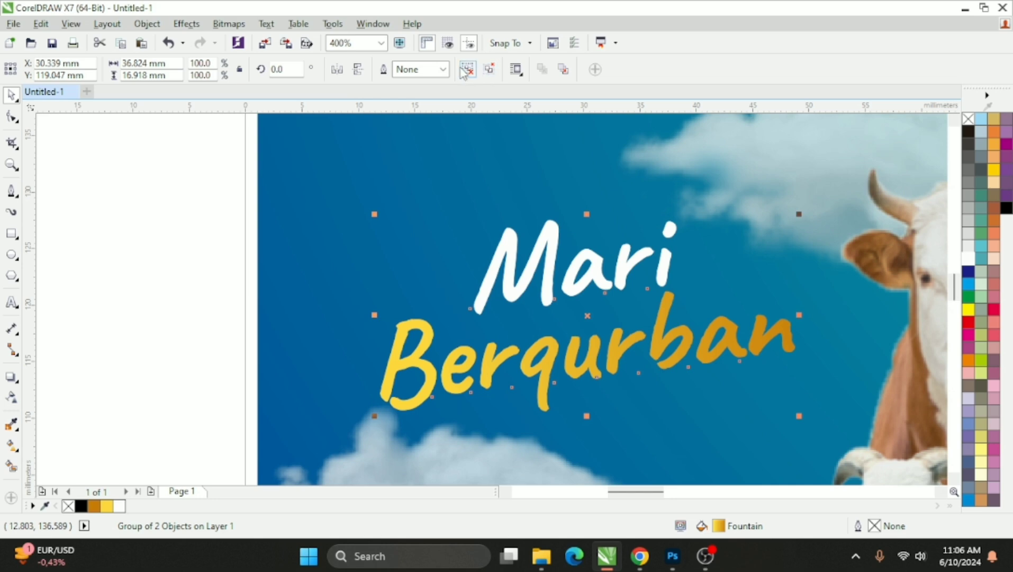
{"action": "left_click", "coordinate": [485, 73]}
{"action": "key", "text": "ctrl+q"}
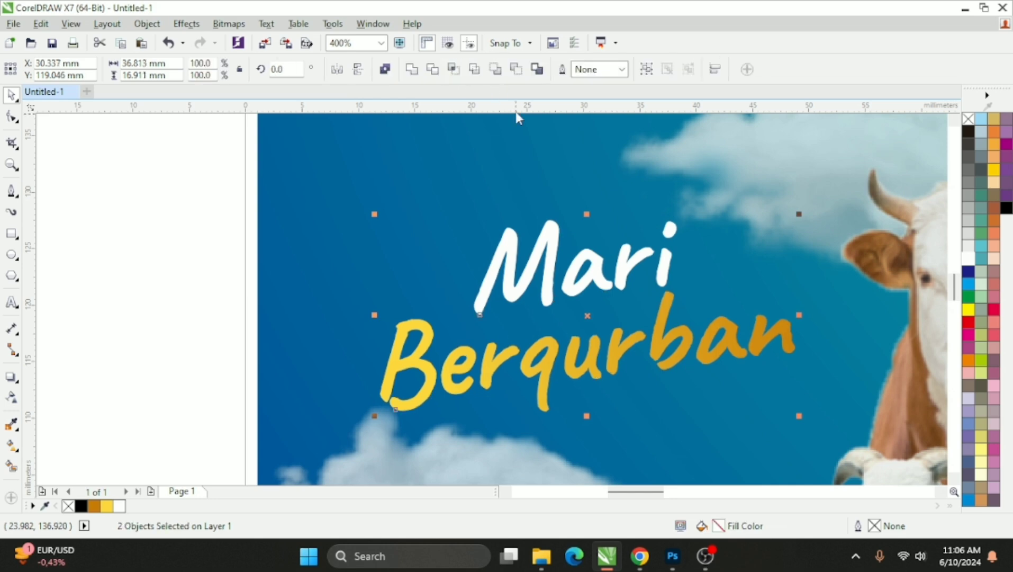
{"action": "left_click", "coordinate": [412, 69]}
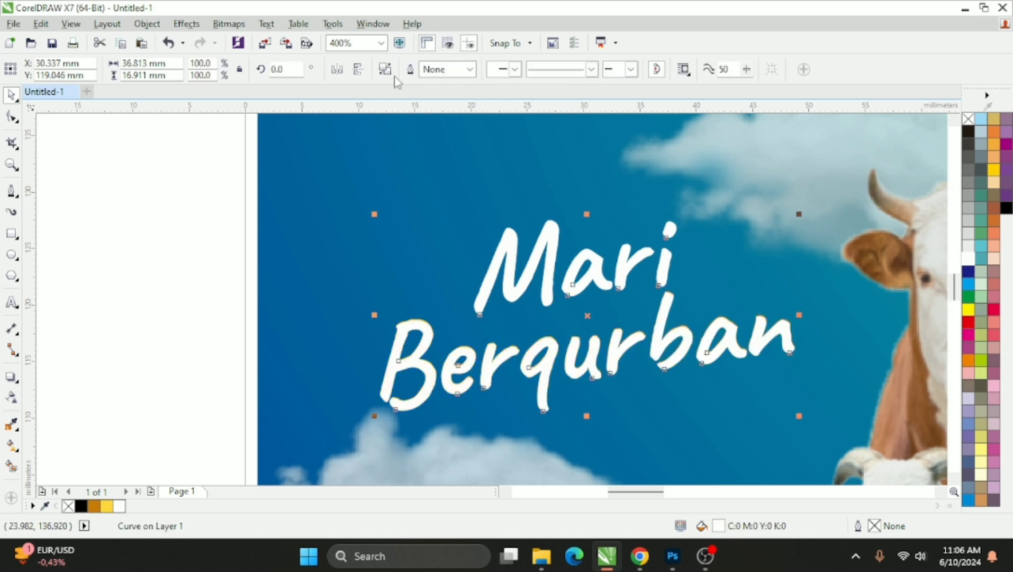
Add a one-step outside contour of about 0.7 mm to the welded lettering and break the contour apart from it.
{"action": "left_click", "coordinate": [17, 385]}
{"action": "left_click", "coordinate": [69, 394]}
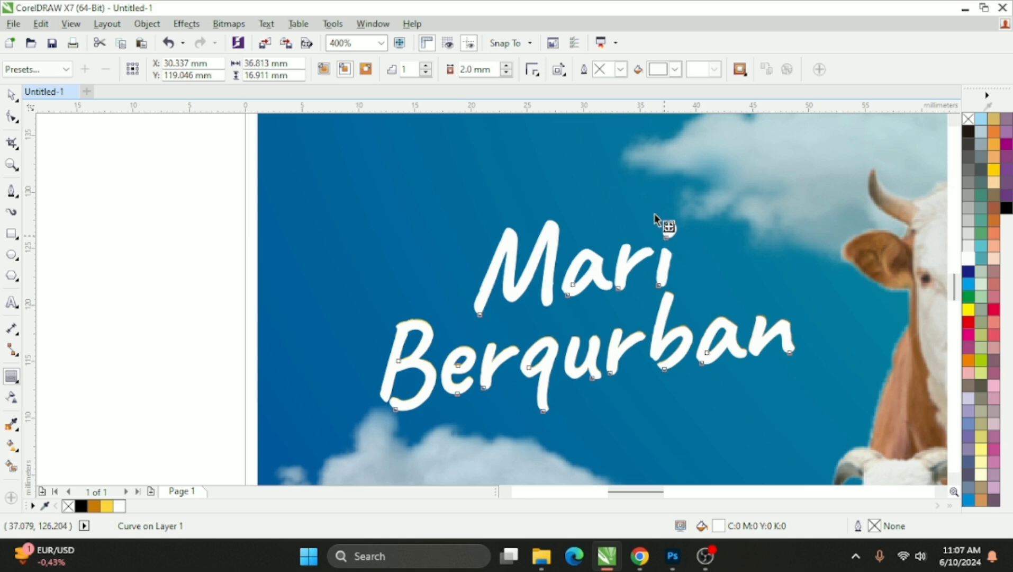
{"action": "left_click_drag", "start_coordinate": [655, 214], "coordinate": [647, 213]}
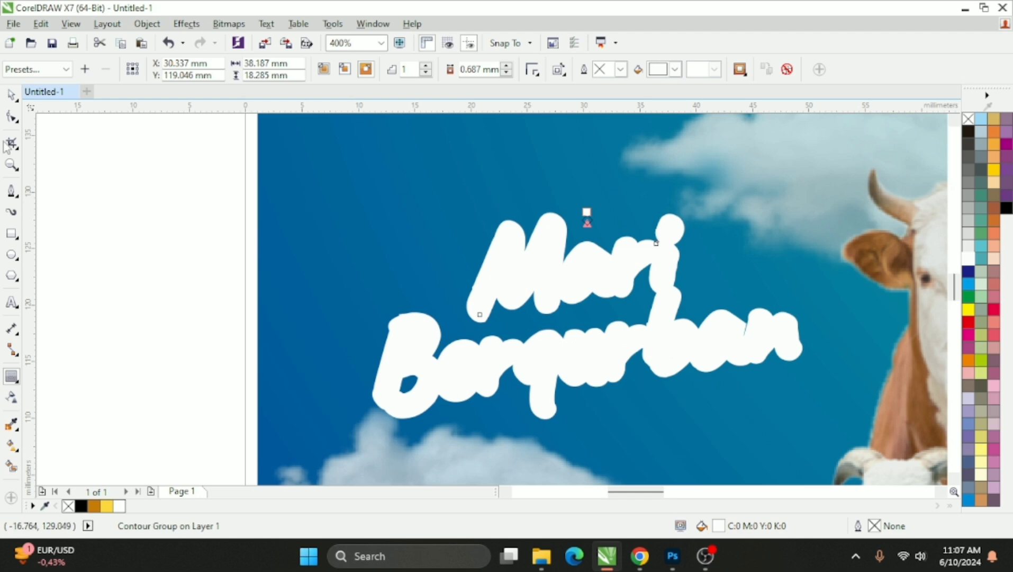
{"action": "left_click", "coordinate": [12, 96]}
{"action": "key", "text": "ctrl+k"}
{"action": "left_click", "coordinate": [218, 342]}
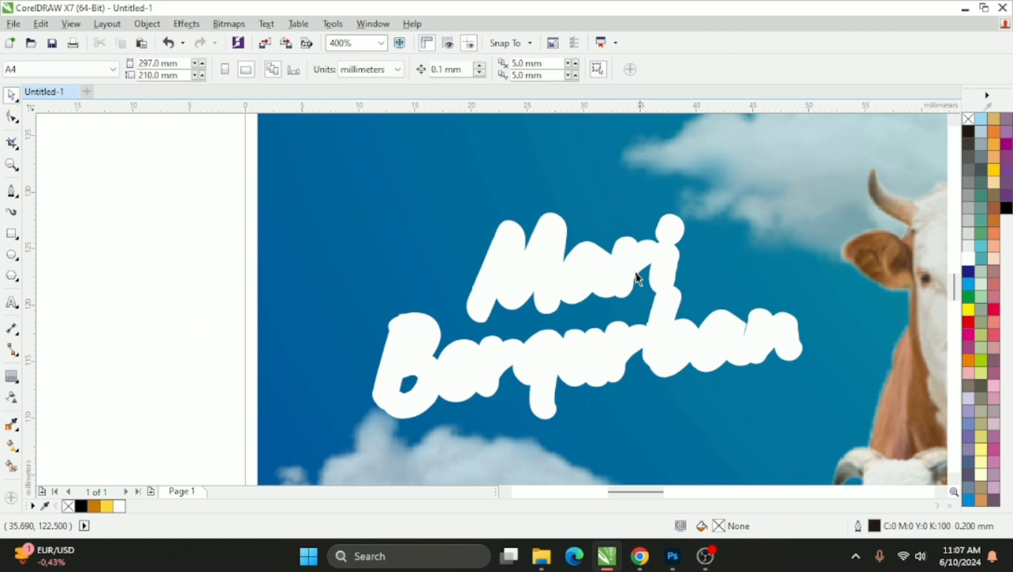
{"action": "left_click", "coordinate": [595, 271]}
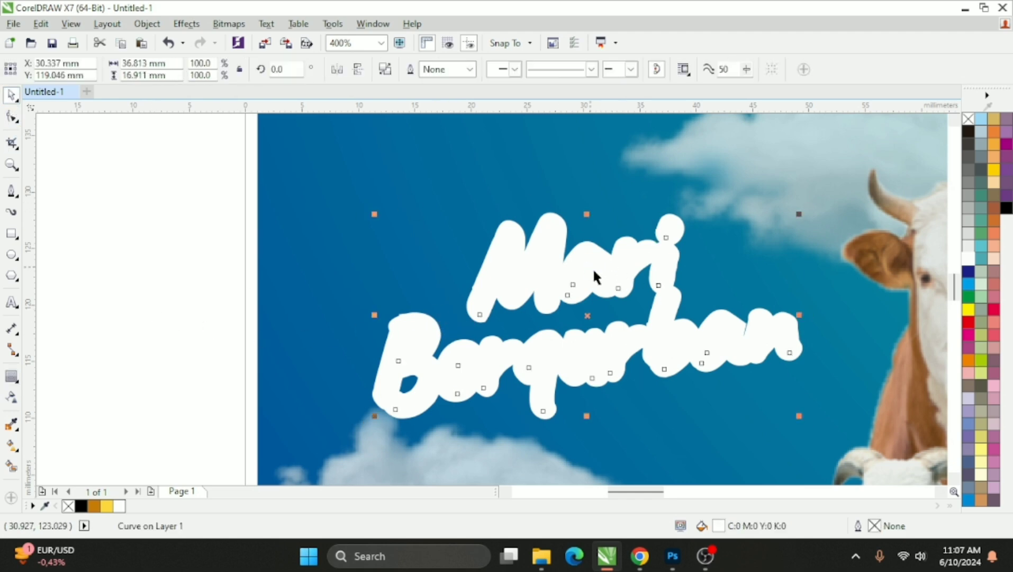
{"action": "key", "text": "Page_Down"}
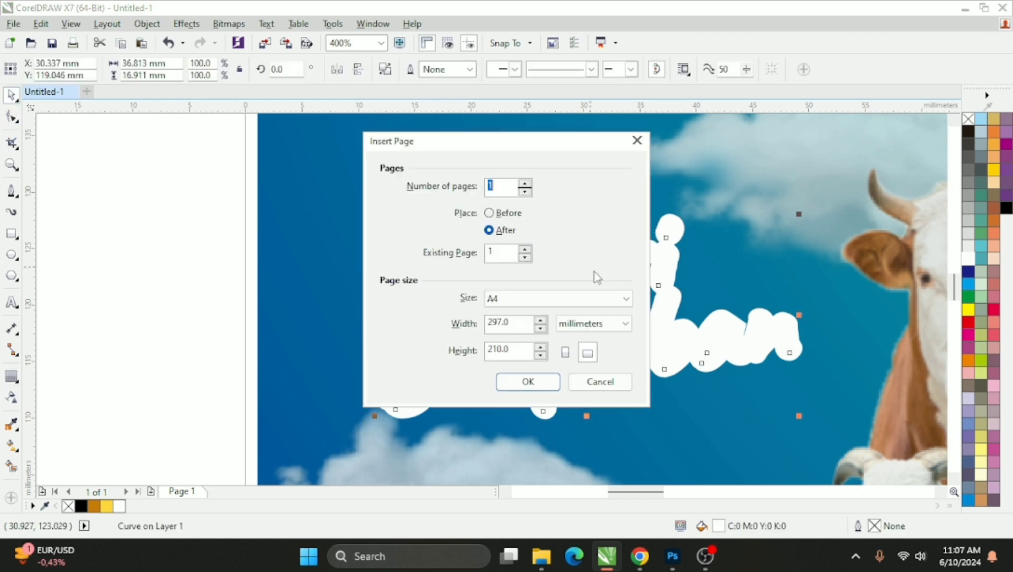
{"action": "left_click", "coordinate": [603, 385]}
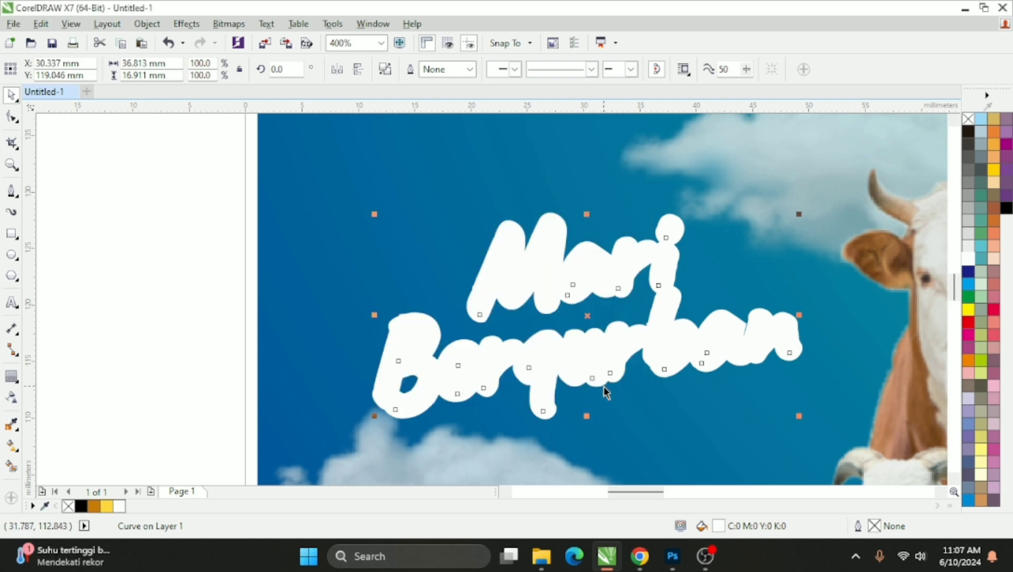
{"action": "left_click", "coordinate": [603, 367]}
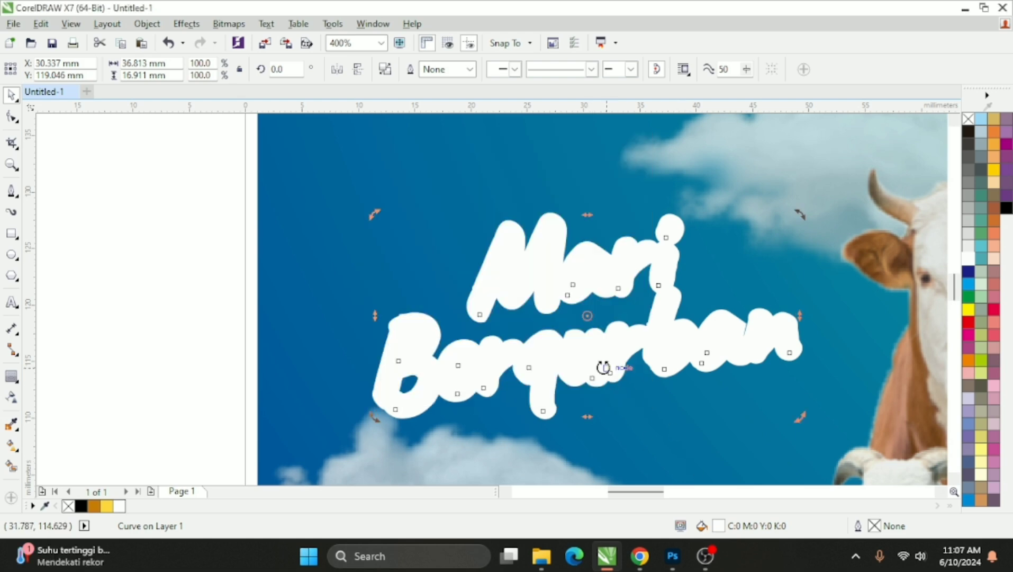
{"action": "left_click", "coordinate": [430, 297]}
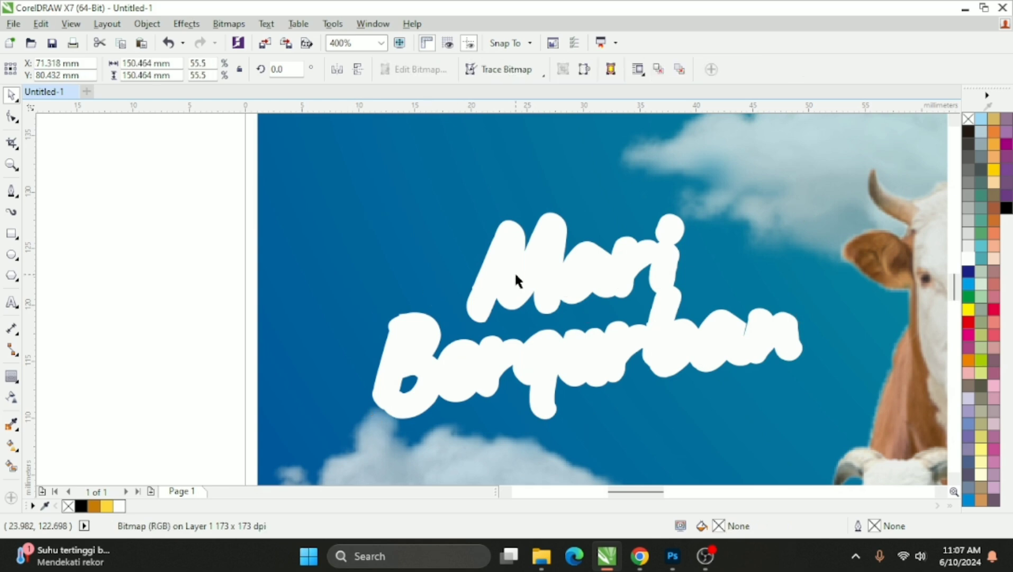
{"action": "left_click_drag", "start_coordinate": [513, 271], "coordinate": [312, 289]}
{"action": "key", "text": "ctrl+z"}
{"action": "left_click", "coordinate": [622, 276]}
{"action": "left_click", "coordinate": [115, 301]}
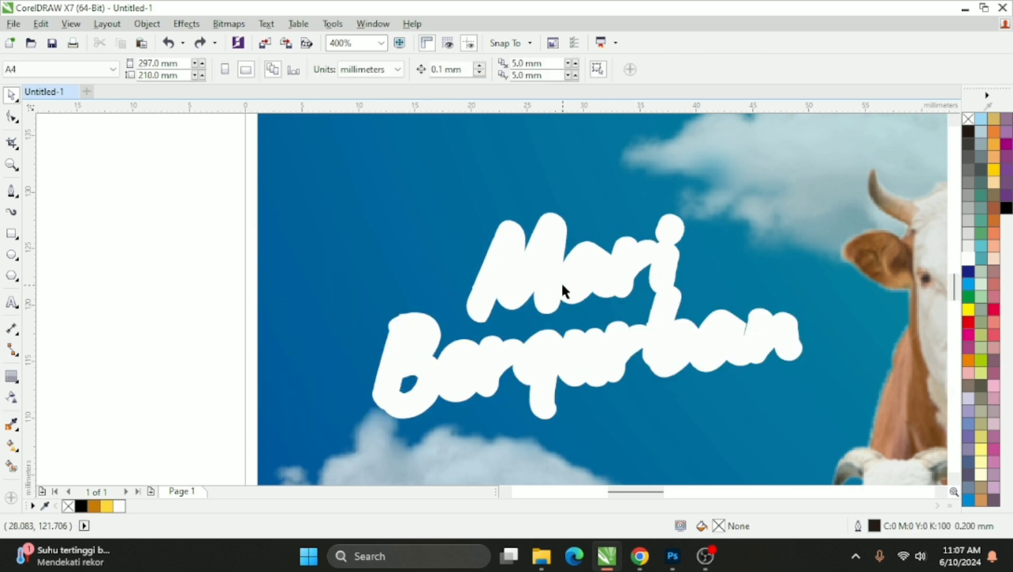
{"action": "left_click_drag", "start_coordinate": [623, 277], "coordinate": [601, 305]}
{"action": "key", "text": "ctrl+z"}
Send the white outside contour one level back so it sits behind the gold and white lettering group.
{"action": "key", "text": "ctrl+Page_Down"}
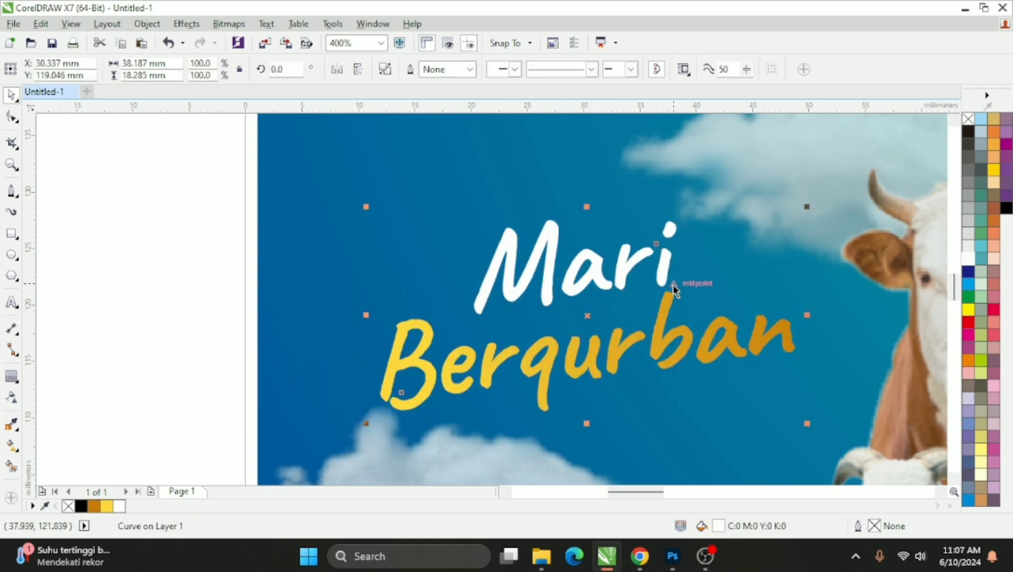
{"action": "left_click", "coordinate": [615, 283]}
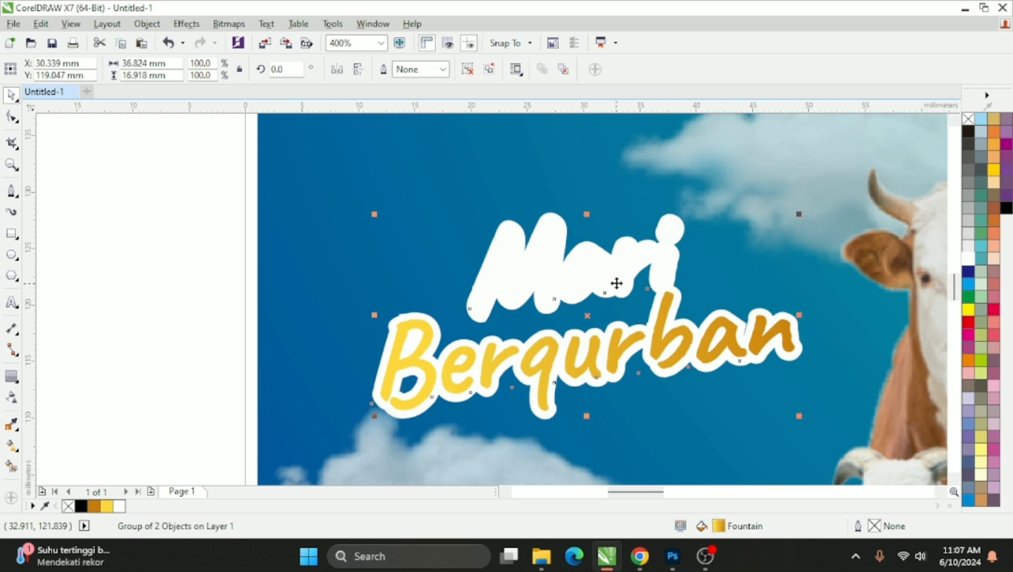
{"action": "left_click_drag", "start_coordinate": [615, 283], "coordinate": [452, 304]}
{"action": "key", "text": "ctrl+z"}
Try to reorder the lettering group and reposition the contour, and undo these changes.
{"action": "left_click", "coordinate": [308, 339]}
{"action": "left_click", "coordinate": [402, 367]}
{"action": "key", "text": "ctrl+Page_Down"}
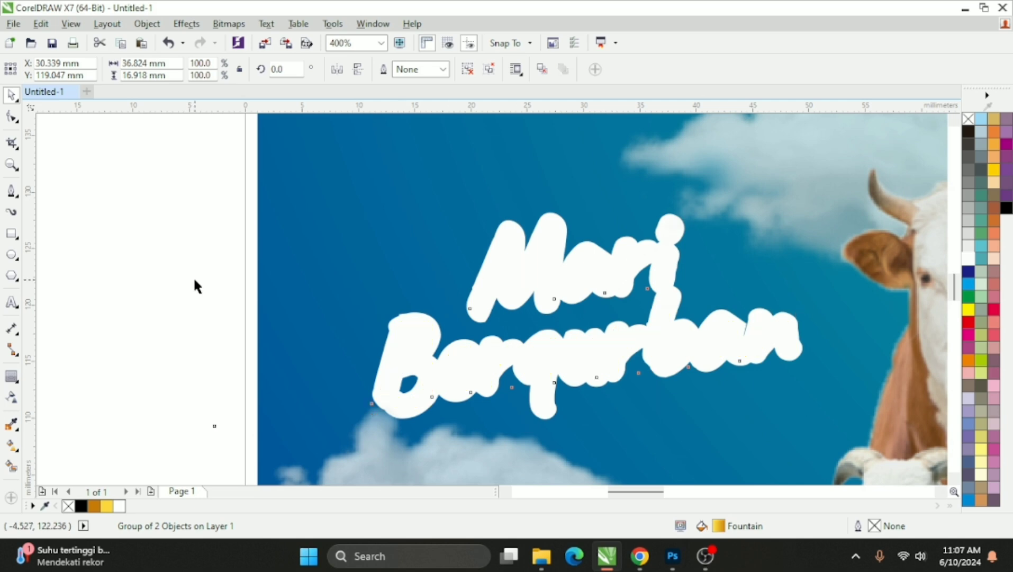
{"action": "left_click", "coordinate": [195, 285]}
{"action": "left_click", "coordinate": [519, 280]}
{"action": "scroll", "coordinate": [531, 288], "scroll_direction": "down", "scroll_amount": 1}
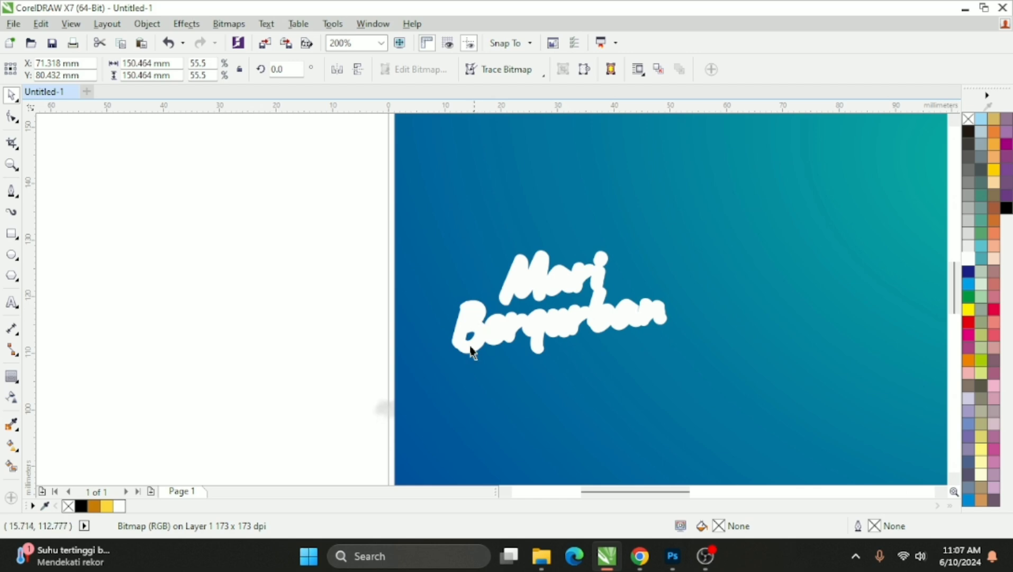
{"action": "key", "text": "Escape"}
{"action": "left_click_drag", "start_coordinate": [541, 286], "coordinate": [491, 301]}
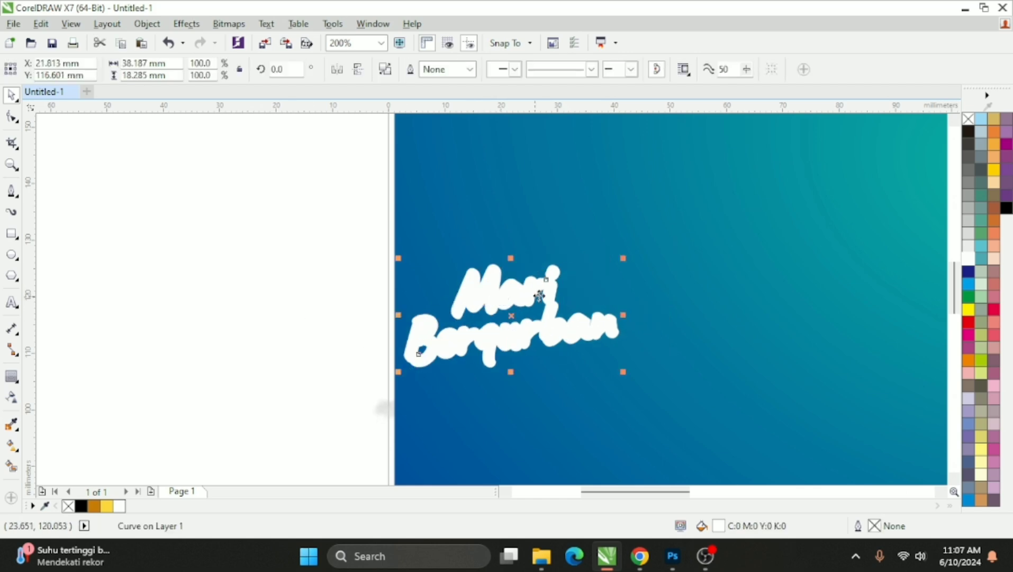
{"action": "key", "text": "ctrl+z"}
{"action": "key", "text": "ctrl+z"}
{"action": "key", "text": "ctrl+z"}
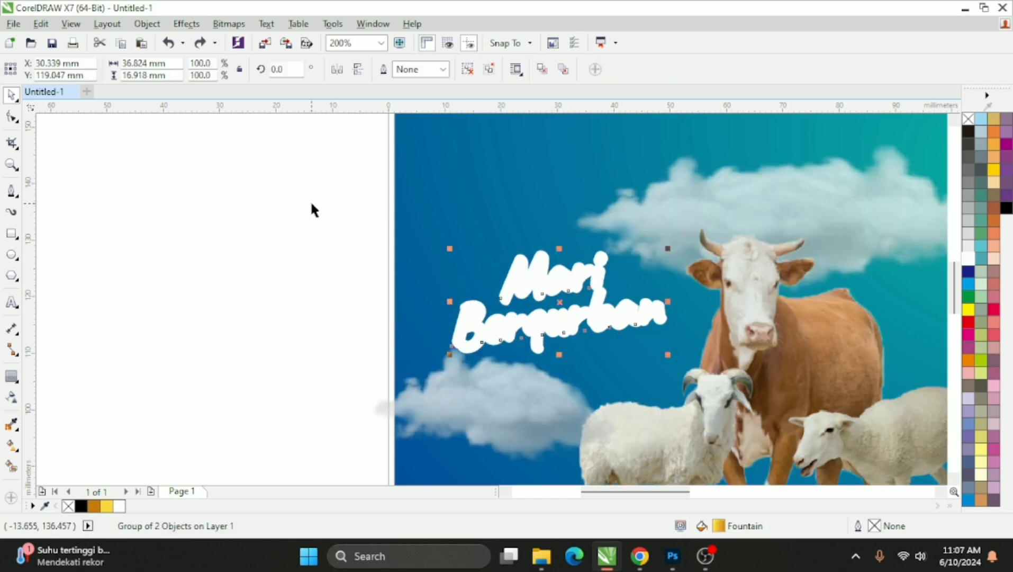
Move the livestock island image off the page into the empty area beside the banner.
{"action": "left_click", "coordinate": [217, 298]}
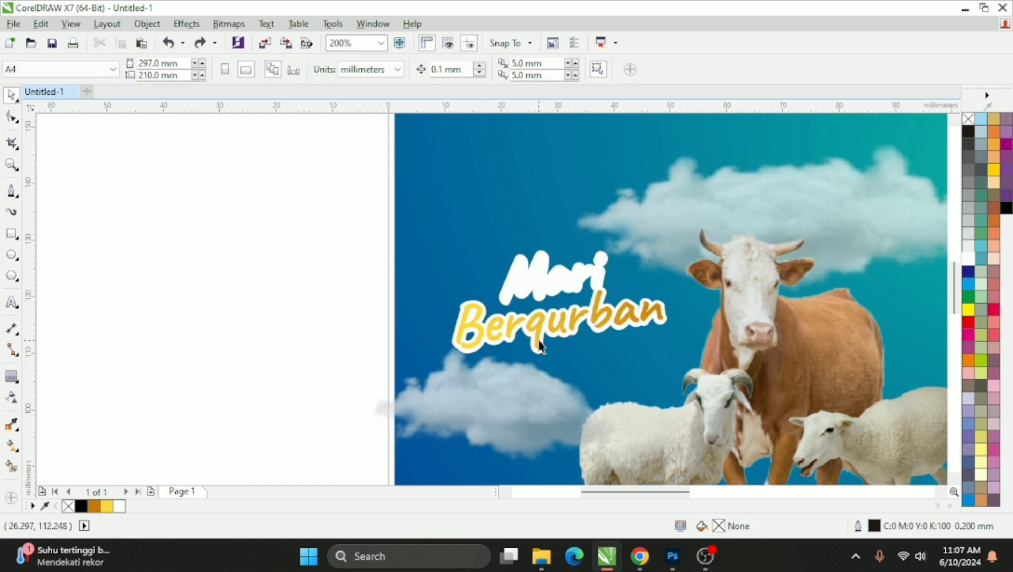
{"action": "left_click", "coordinate": [536, 337]}
{"action": "scroll", "coordinate": [471, 352], "scroll_direction": "down", "scroll_amount": 1}
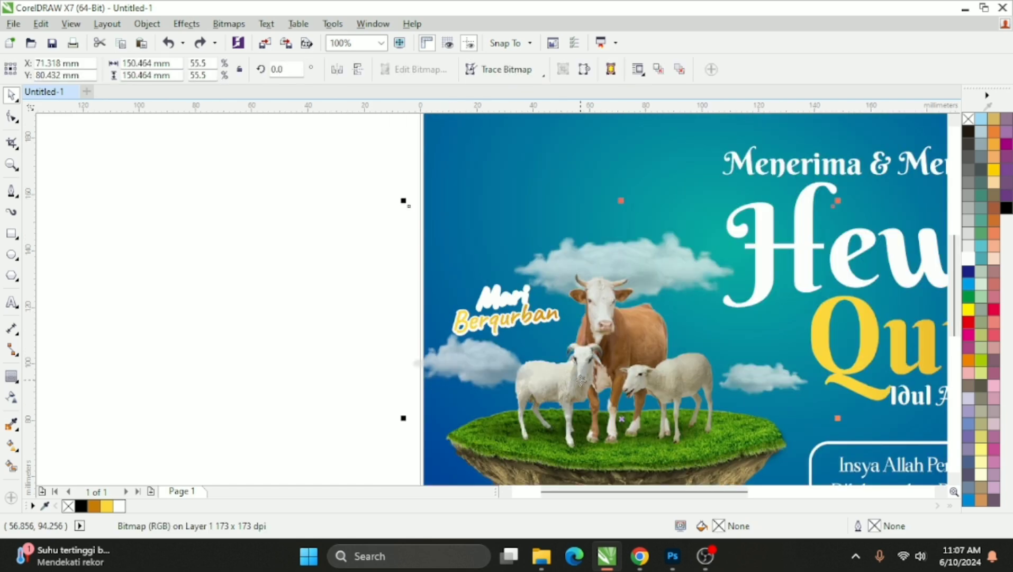
{"action": "left_click_drag", "start_coordinate": [622, 353], "coordinate": [247, 355]}
{"action": "left_click_drag", "start_coordinate": [343, 310], "coordinate": [170, 306]}
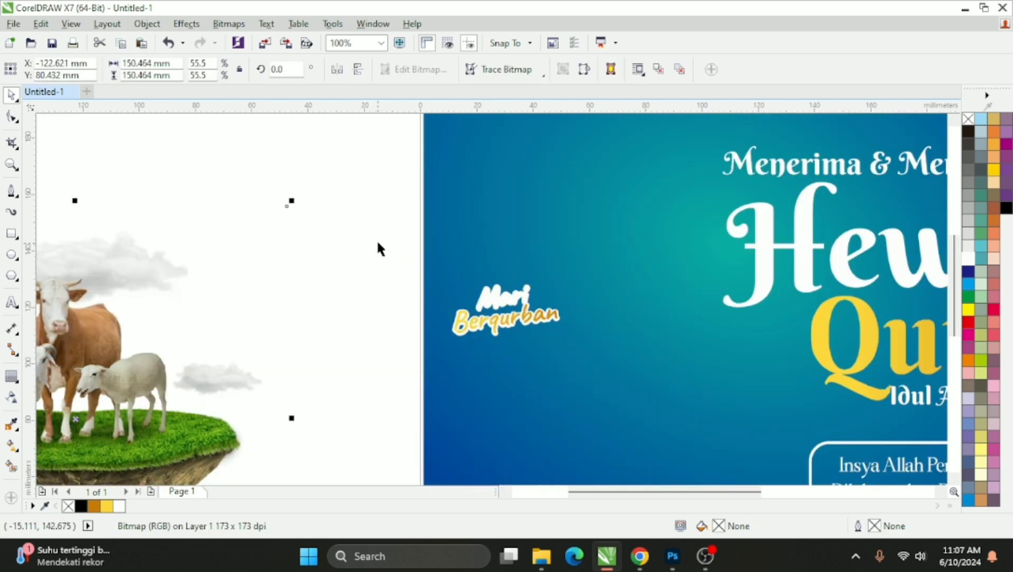
Fill the outside contour of "Mari Berqurban" with black.
{"action": "left_click_drag", "start_coordinate": [379, 248], "coordinate": [641, 392]}
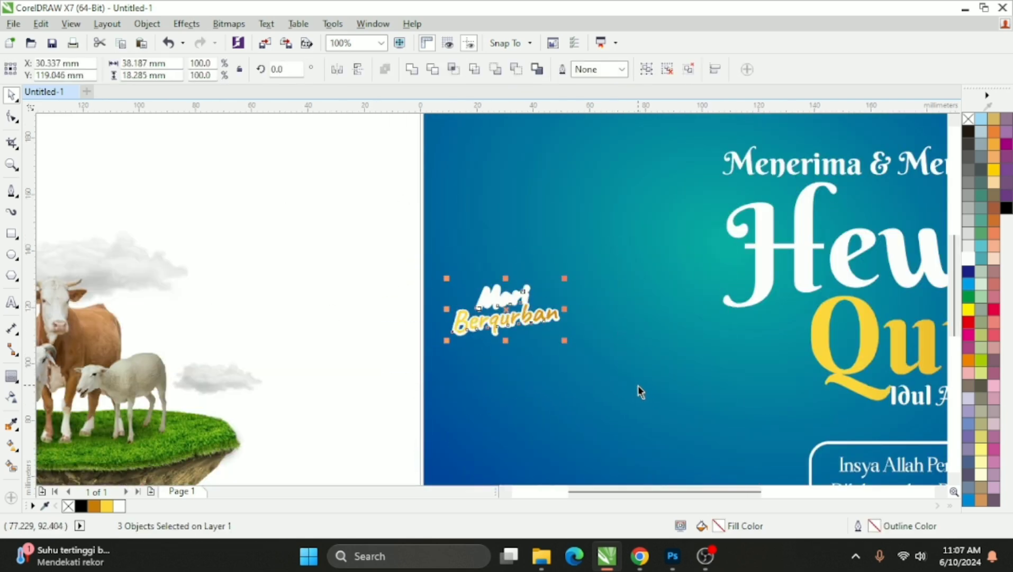
{"action": "left_click", "coordinate": [365, 357]}
{"action": "scroll", "coordinate": [461, 337], "scroll_direction": "up", "scroll_amount": 1}
{"action": "left_click", "coordinate": [466, 340]}
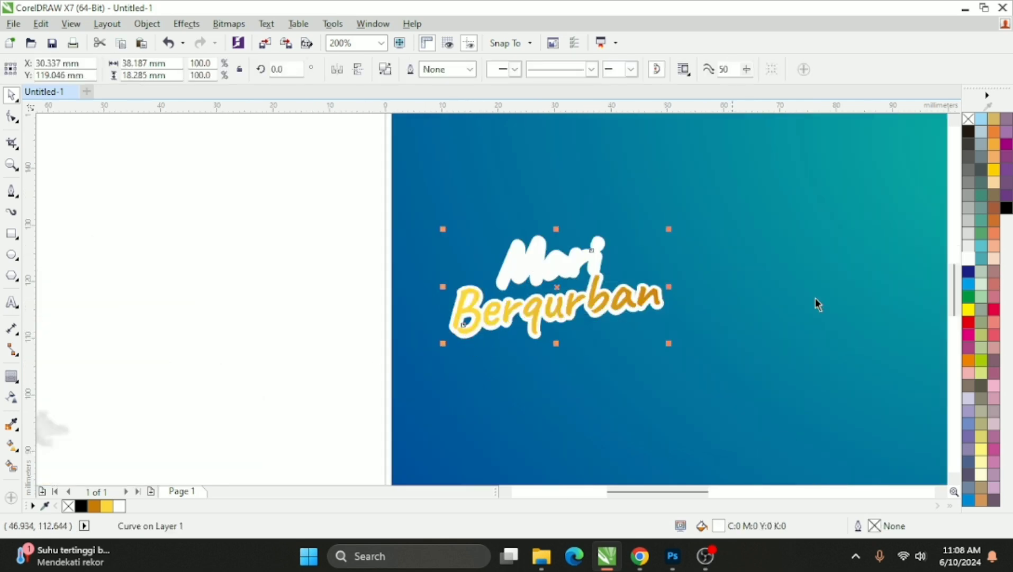
{"action": "left_click", "coordinate": [1006, 211]}
Shift the lettering group about 5 mm to the right and send the black contour behind the white welded lettering.
{"action": "scroll", "coordinate": [609, 273], "scroll_direction": "up", "scroll_amount": 1}
{"action": "left_click_drag", "start_coordinate": [539, 335], "coordinate": [597, 335]}
{"action": "left_click_drag", "start_coordinate": [416, 261], "coordinate": [376, 267]}
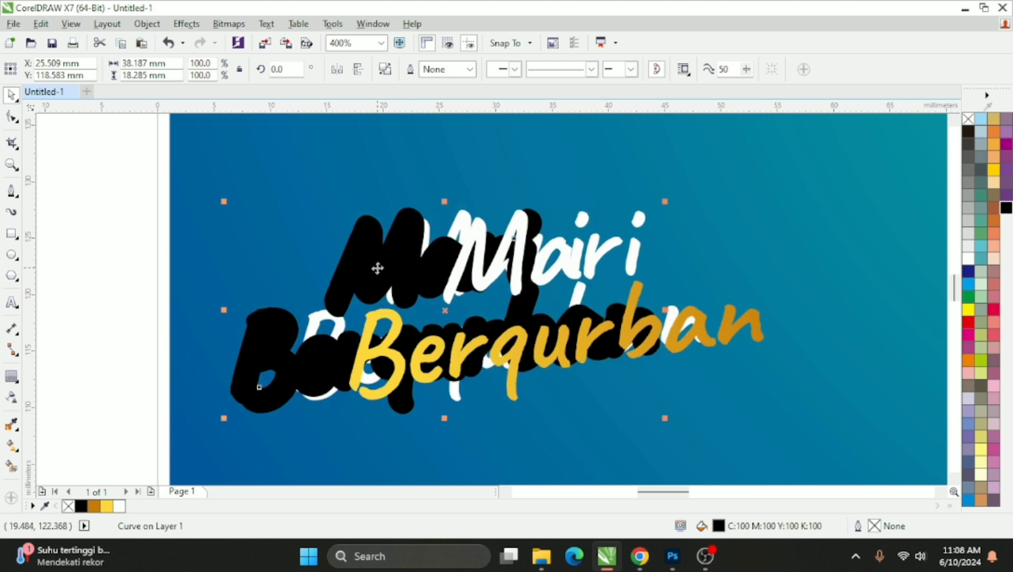
{"action": "key", "text": "ctrl+z"}
{"action": "key", "text": "ctrl+Page_Down"}
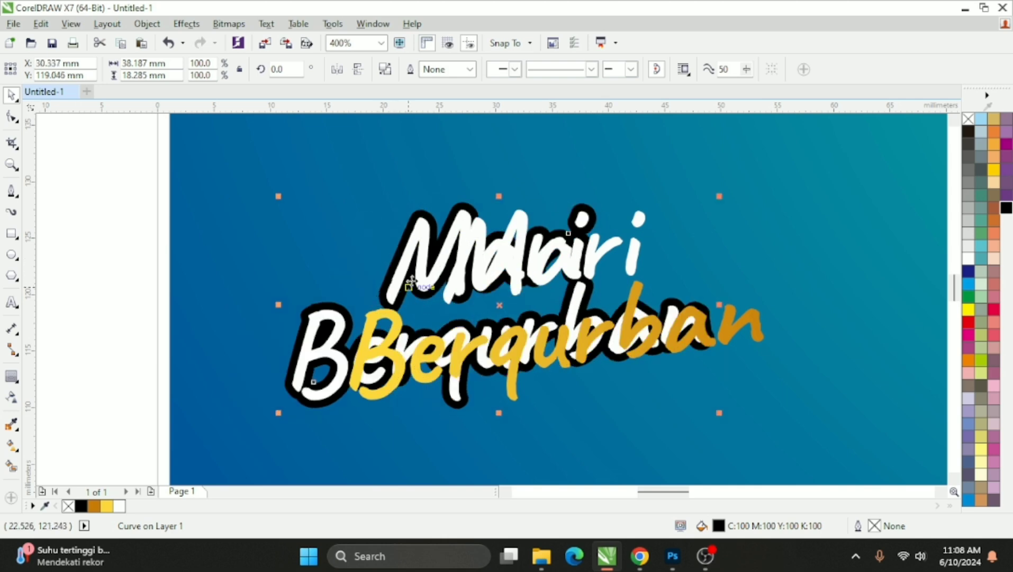
Delete the leftover white welded lettering and centre the lettering group on the black contour horizontally and vertically.
{"action": "left_click", "coordinate": [420, 236]}
{"action": "key", "text": "Delete"}
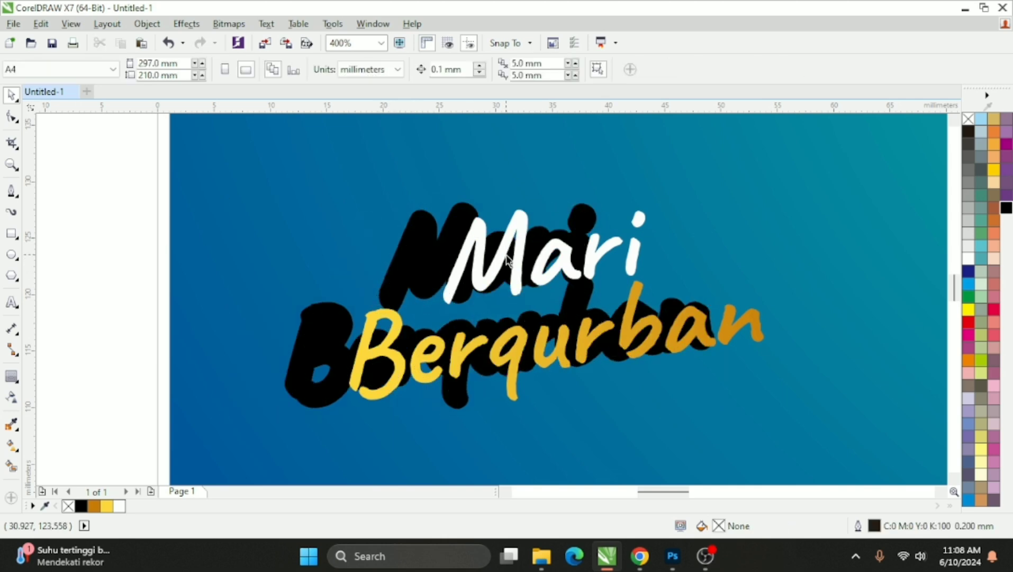
{"action": "left_click", "coordinate": [472, 260]}
{"action": "left_click", "coordinate": [421, 265], "text": "shift"}
{"action": "key", "text": "c"}
{"action": "key", "text": "e"}
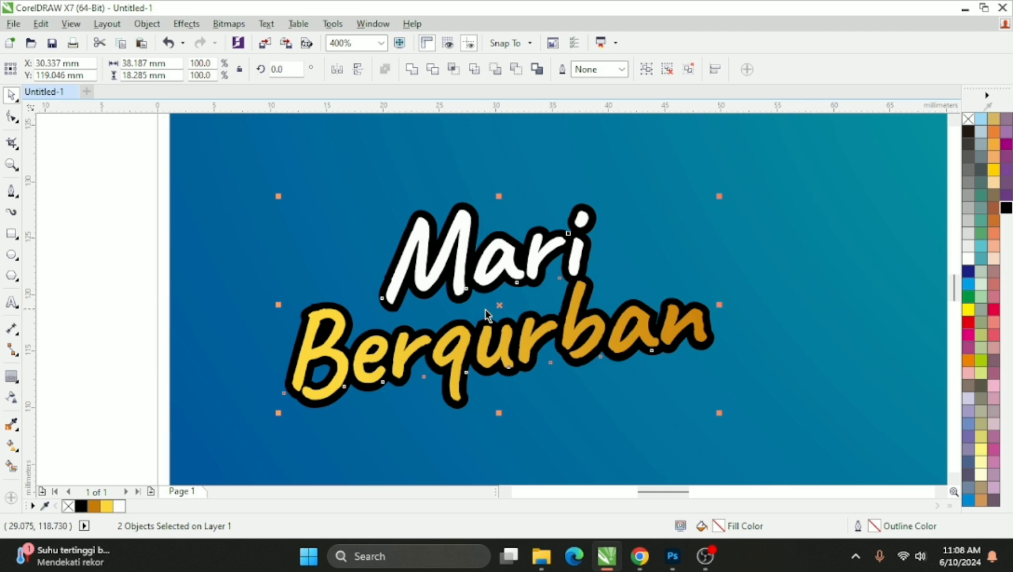
{"action": "scroll", "coordinate": [485, 312], "scroll_direction": "down", "scroll_amount": 2}
{"action": "left_click", "coordinate": [398, 325]}
{"action": "scroll", "coordinate": [488, 331], "scroll_direction": "up", "scroll_amount": 2}
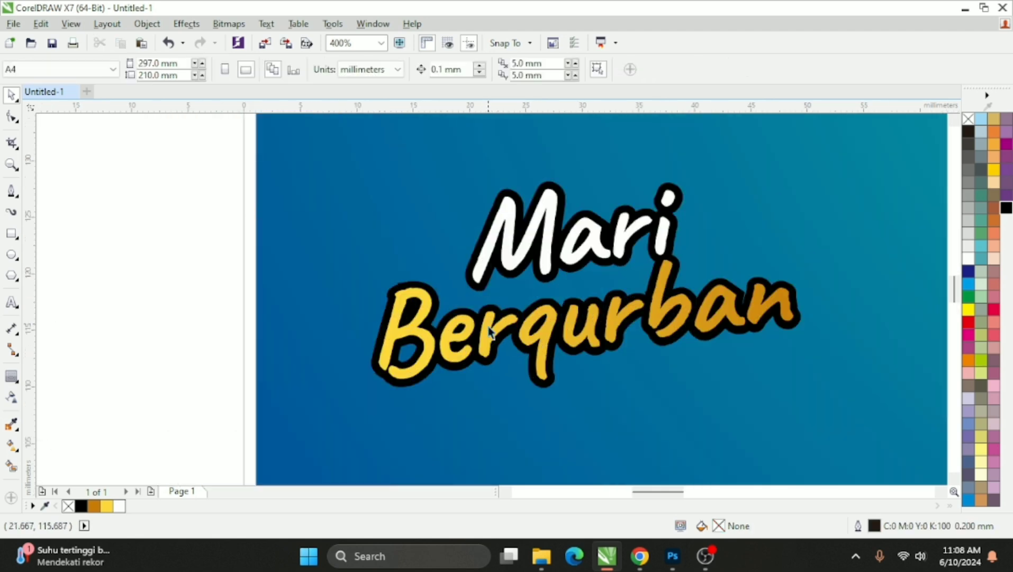
Fill the lettering's contour with dark blue C:100 M:76 Y:0 K:0, without an outline.
{"action": "left_click", "coordinate": [418, 386]}
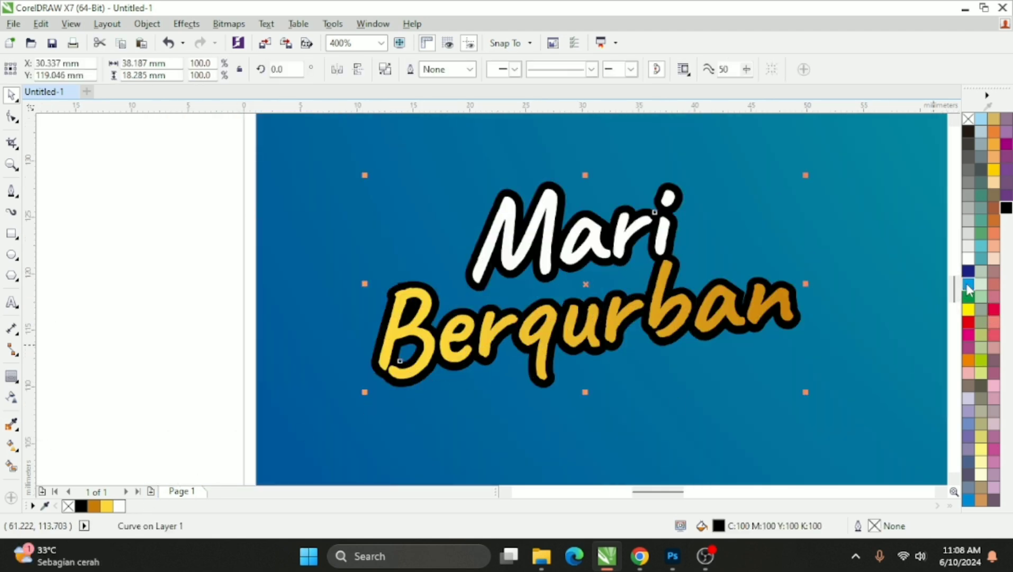
{"action": "left_click_drag", "start_coordinate": [967, 283], "coordinate": [947, 332]}
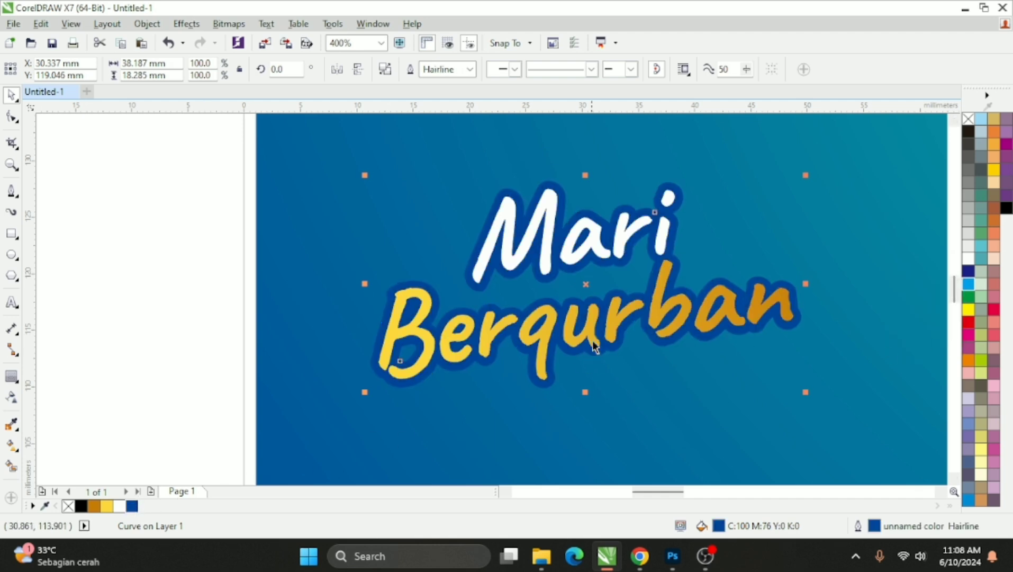
Create a slightly offset black copy of the contour and convert it to a 600 dpi CMYK bitmap with transparent background.
{"action": "scroll", "coordinate": [590, 291], "scroll_direction": "up", "scroll_amount": 1}
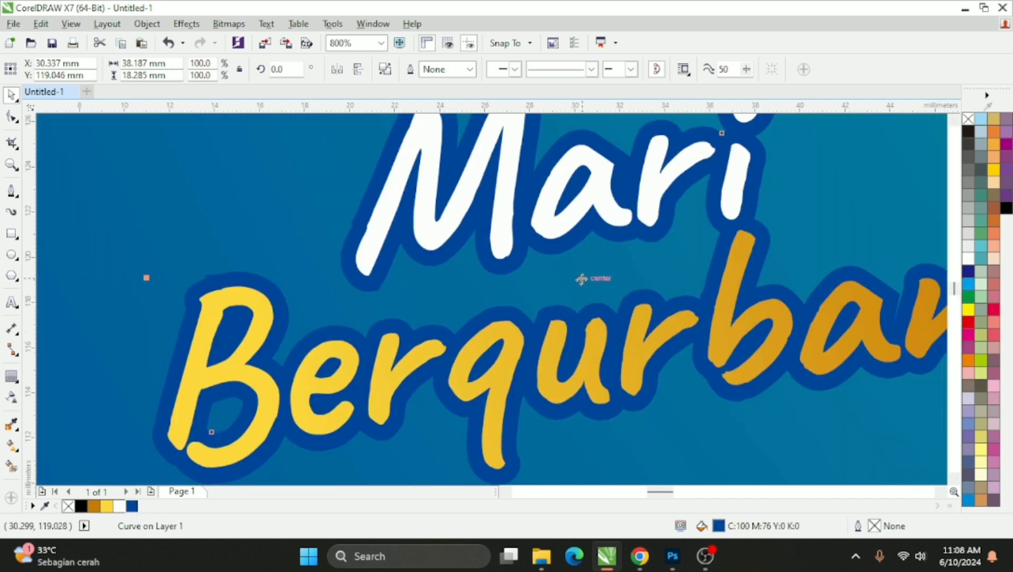
{"action": "left_click_drag", "start_coordinate": [583, 278], "coordinate": [586, 284]}
{"action": "left_click", "coordinate": [238, 42]}
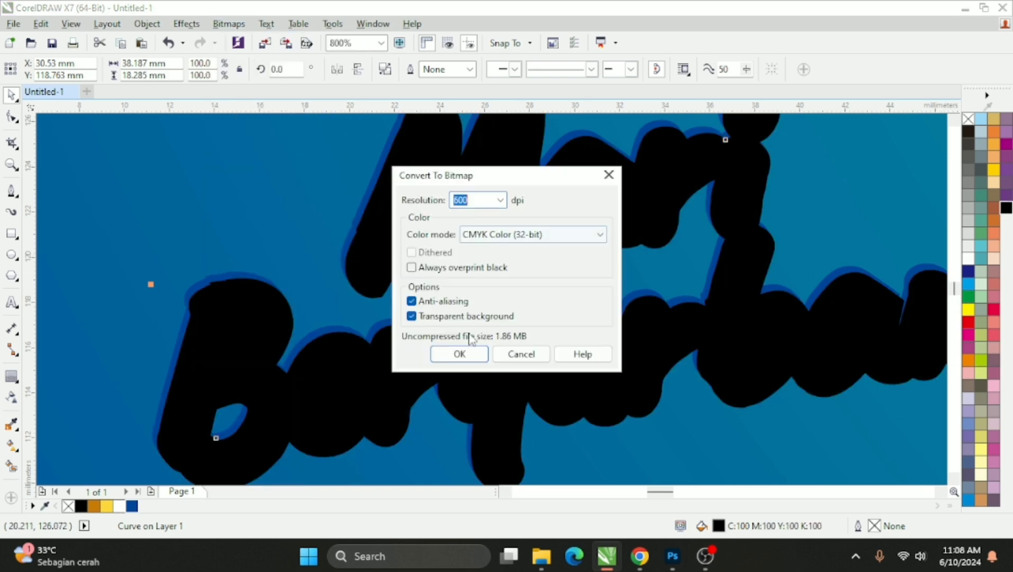
{"action": "left_click", "coordinate": [460, 353]}
Apply a Gaussian blur with a 5-pixel radius to the black shadow bitmap behind the lettering.
{"action": "left_click", "coordinate": [228, 24]}
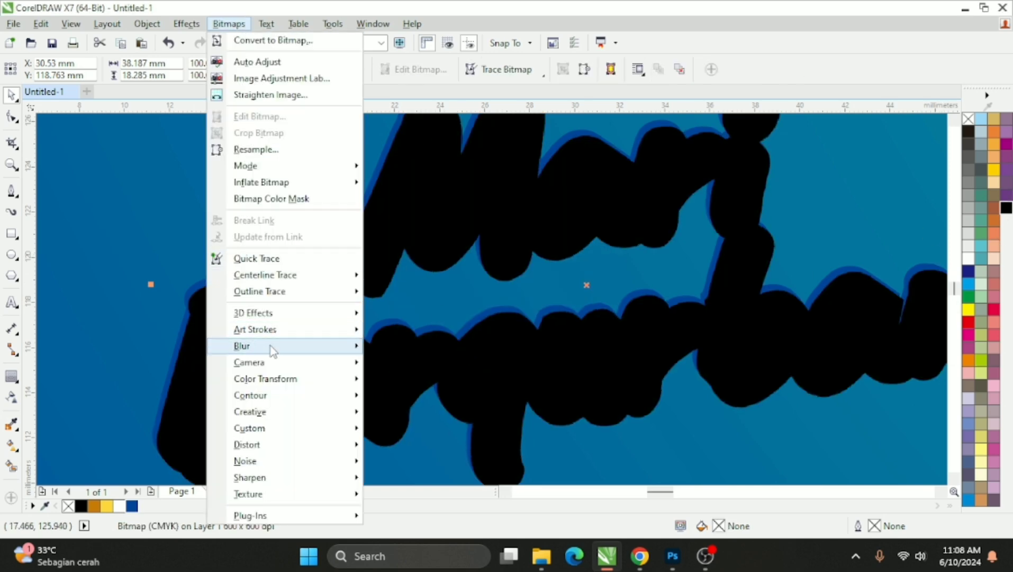
{"action": "mouse_move", "coordinate": [271, 346]}
{"action": "left_click", "coordinate": [410, 361]}
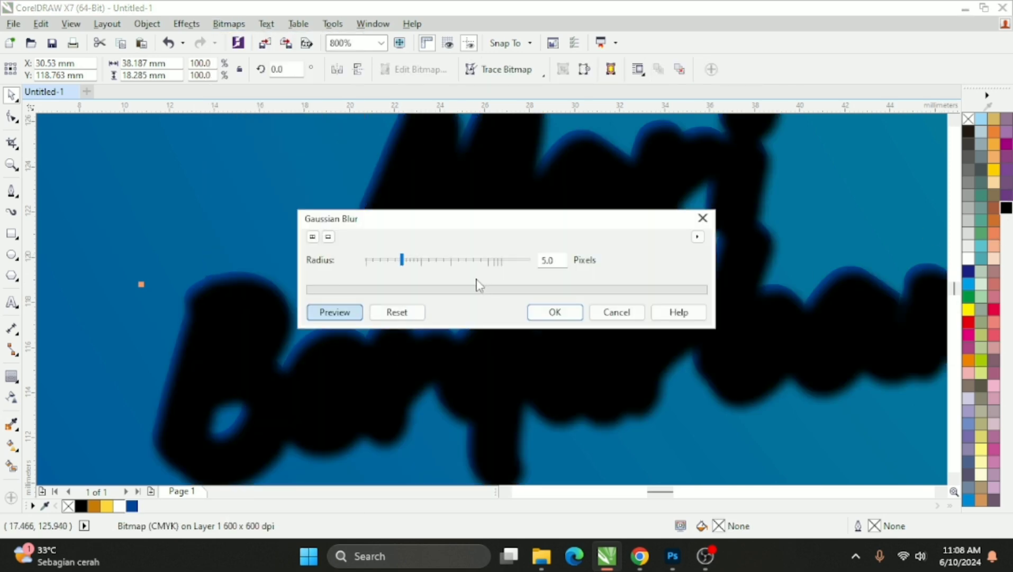
{"action": "left_click", "coordinate": [551, 312]}
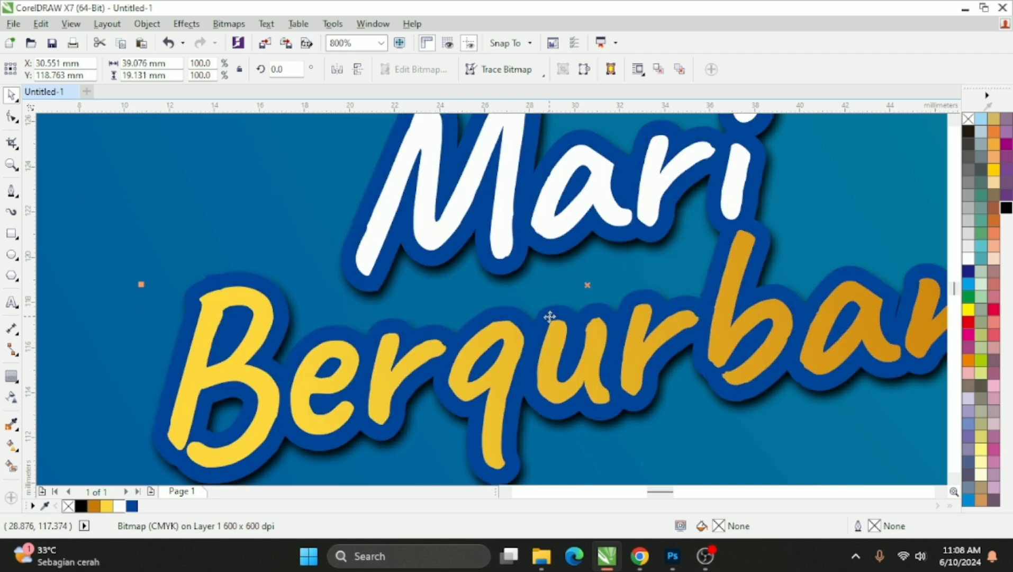
Apply a uniform transparency of 50 to the blurred shadow bitmap.
{"action": "left_click", "coordinate": [11, 397]}
{"action": "left_click", "coordinate": [31, 69]}
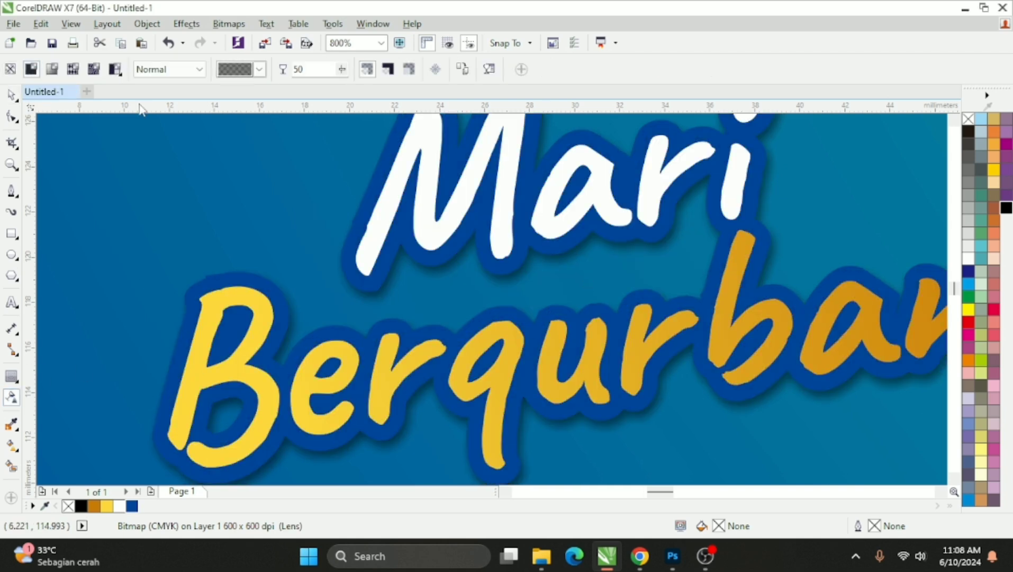
{"action": "left_click", "coordinate": [12, 95]}
Move the livestock island image back onto the banner beneath the "Mari Berqurban" lettering.
{"action": "scroll", "coordinate": [545, 204], "scroll_direction": "down", "scroll_amount": 4}
{"action": "left_click", "coordinate": [383, 264]}
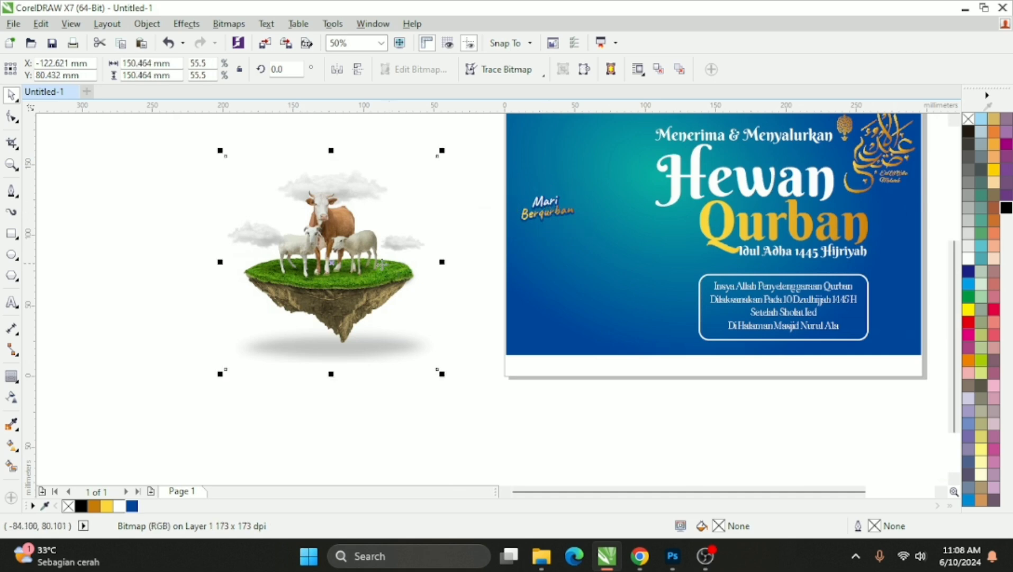
{"action": "left_click_drag", "start_coordinate": [309, 249], "coordinate": [583, 279]}
{"action": "left_click_drag", "start_coordinate": [426, 156], "coordinate": [595, 260]}
{"action": "left_click", "coordinate": [663, 316]}
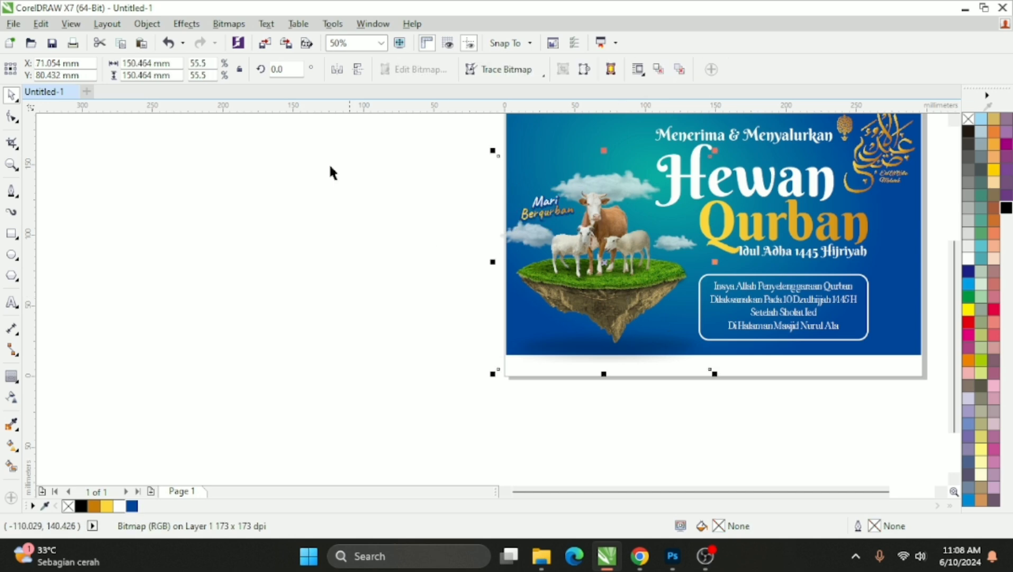
Reshape the island image's left and bottom boundaries so it no longer extends beyond the blue background.
{"action": "left_click", "coordinate": [11, 117]}
{"action": "left_click_drag", "start_coordinate": [509, 407], "coordinate": [451, 114]}
{"action": "scroll", "coordinate": [508, 384], "scroll_direction": "up", "scroll_amount": 2}
{"action": "scroll", "coordinate": [468, 387], "scroll_direction": "down", "scroll_amount": 2}
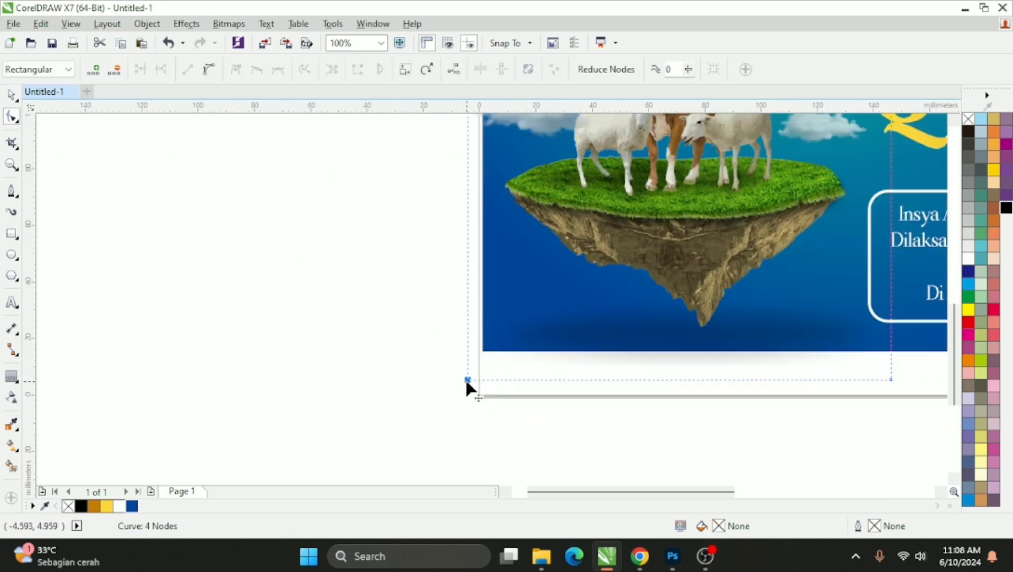
{"action": "left_click_drag", "start_coordinate": [396, 356], "coordinate": [893, 346]}
{"action": "scroll", "coordinate": [545, 389], "scroll_direction": "down", "scroll_amount": 1}
{"action": "scroll", "coordinate": [521, 365], "scroll_direction": "up", "scroll_amount": 2}
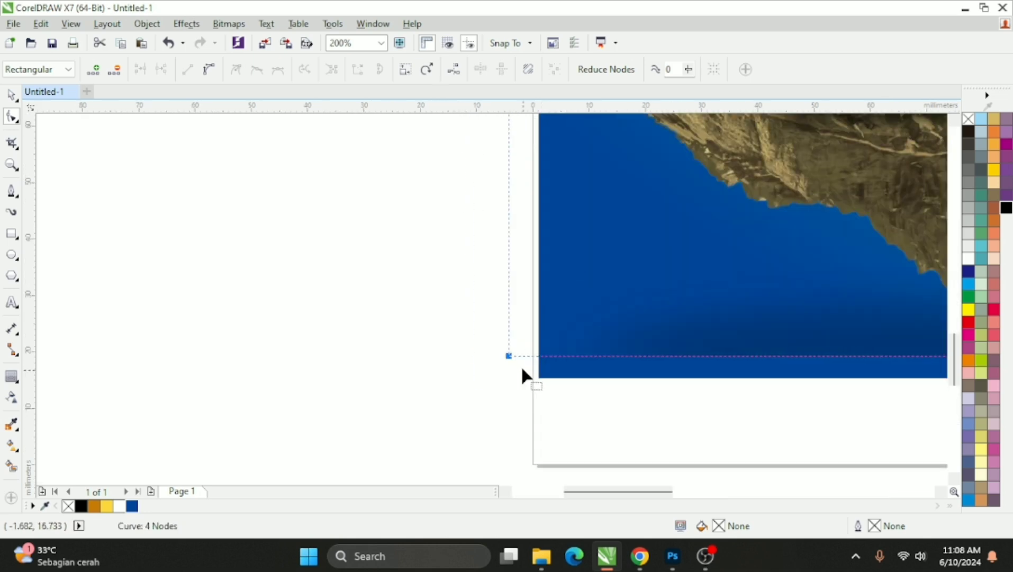
{"action": "left_click_drag", "start_coordinate": [509, 356], "coordinate": [545, 357]}
{"action": "scroll", "coordinate": [169, 292], "scroll_direction": "down", "scroll_amount": 2}
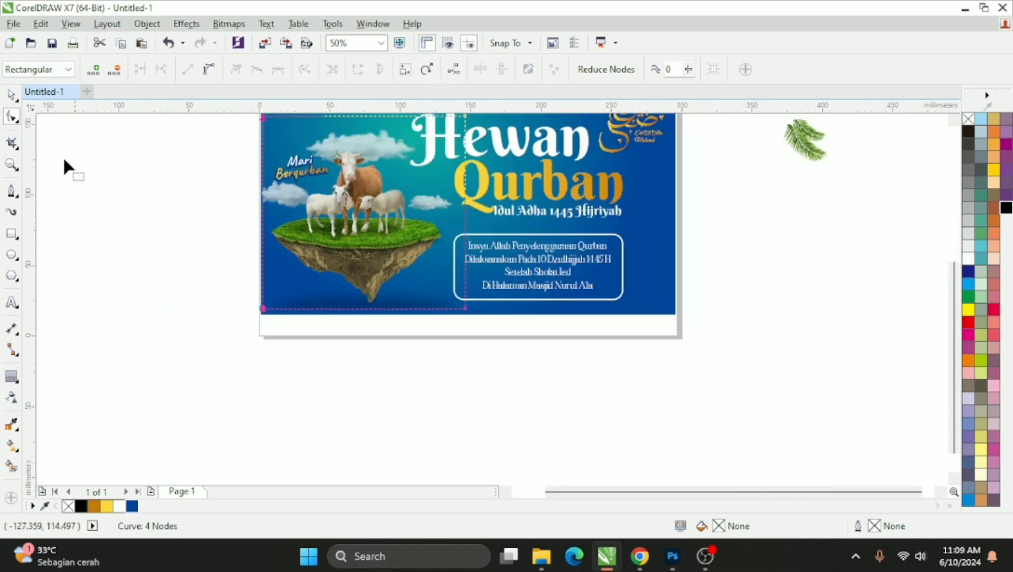
{"action": "left_click", "coordinate": [12, 95]}
{"action": "scroll", "coordinate": [334, 339], "scroll_direction": "down", "scroll_amount": 1}
{"action": "scroll", "coordinate": [374, 344], "scroll_direction": "up", "scroll_amount": 1}
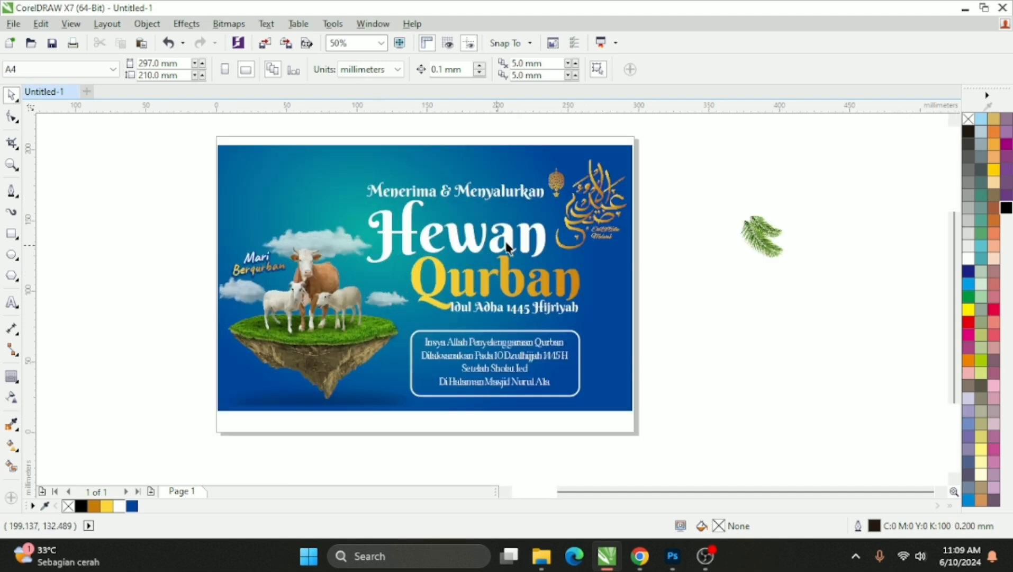
{"action": "left_click_drag", "start_coordinate": [671, 168], "coordinate": [301, 326]}
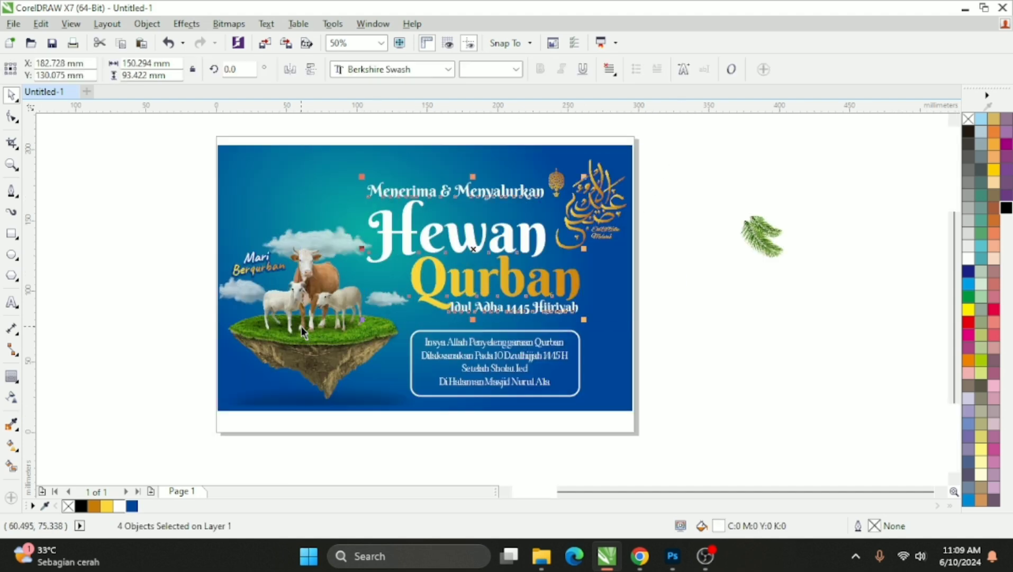
{"action": "left_click", "coordinate": [681, 321]}
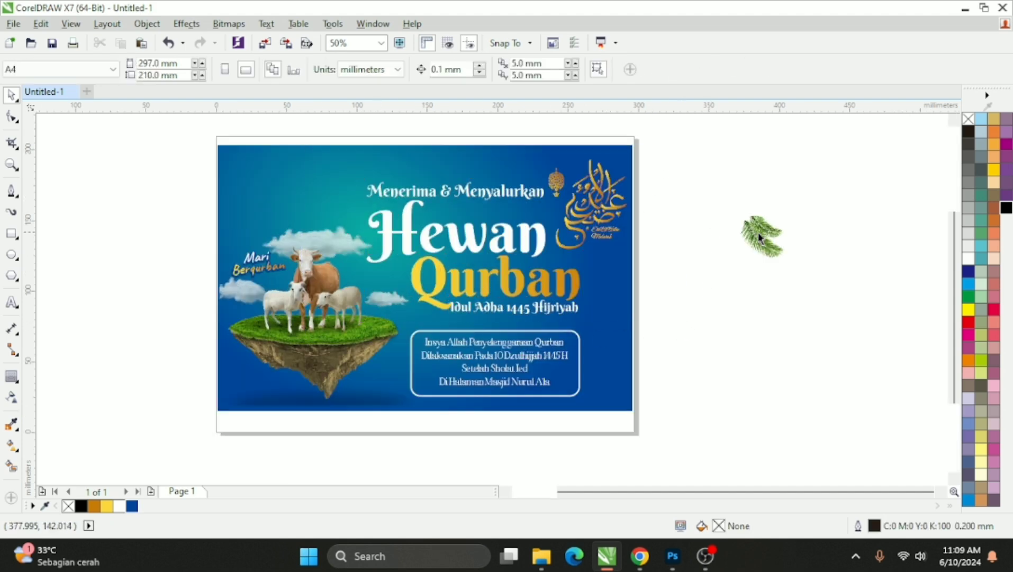
Move the palm fronds onto the banner's upper-left corner and enlarge them so they overhang the background's edges.
{"action": "left_click_drag", "start_coordinate": [765, 229], "coordinate": [248, 177]}
{"action": "scroll", "coordinate": [225, 150], "scroll_direction": "up", "scroll_amount": 1}
{"action": "left_click", "coordinate": [312, 164]}
{"action": "left_click", "coordinate": [264, 205]}
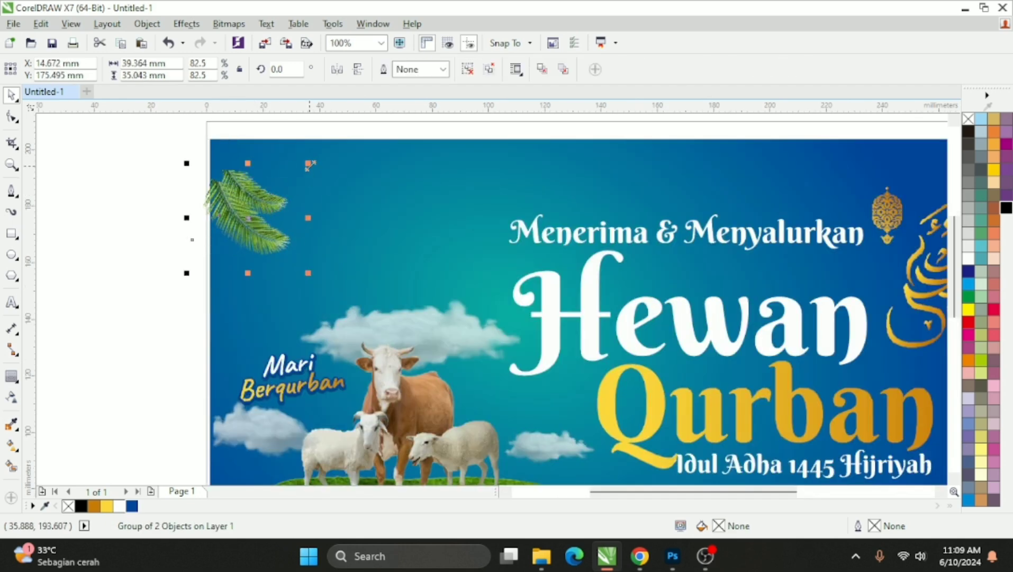
{"action": "left_click_drag", "start_coordinate": [308, 164], "coordinate": [339, 140]}
{"action": "mouse_move", "coordinate": [267, 209]}
{"action": "left_mouse_down"}
{"action": "mouse_move", "coordinate": [281, 184]}
{"action": "mouse_move", "coordinate": [282, 195]}
{"action": "left_mouse_up"}
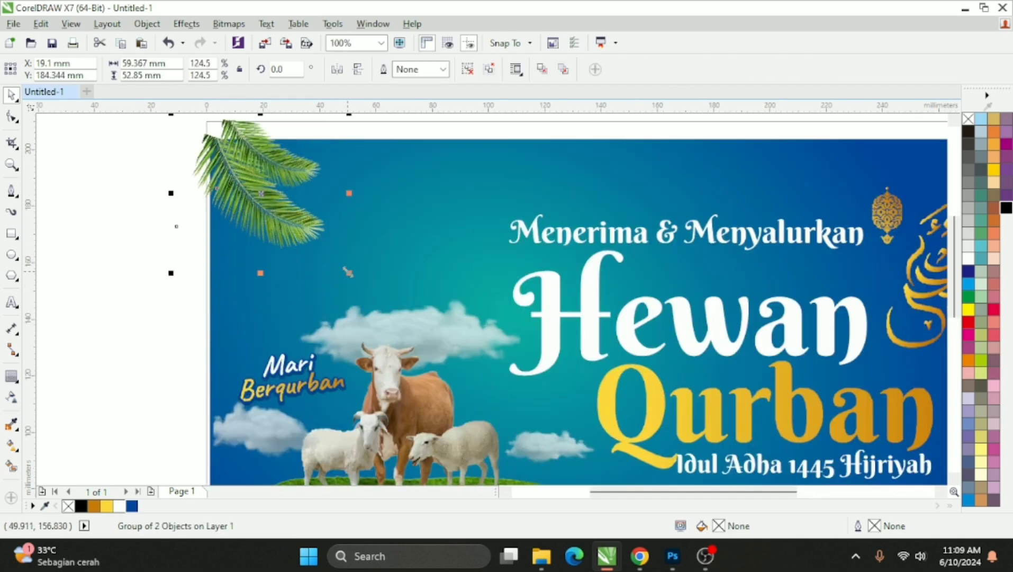
{"action": "left_click_drag", "start_coordinate": [349, 273], "coordinate": [363, 285]}
Copy the palm fronds to the banner's upper-right corner, mirrored, and delete one frond from the copy.
{"action": "left_click_drag", "start_coordinate": [265, 207], "coordinate": [681, 192]}
{"action": "scroll", "coordinate": [311, 232], "scroll_direction": "down", "scroll_amount": 1}
{"action": "right_click", "coordinate": [661, 428]}
{"action": "left_click", "coordinate": [358, 70]}
{"action": "left_click", "coordinate": [338, 70]}
{"action": "left_click", "coordinate": [706, 245], "text": "ctrl"}
{"action": "key", "text": "Delete"}
Shrink the single remaining palm frond and fit it over the banner's upper-right corner beside the calligraphy.
{"action": "left_click", "coordinate": [689, 217]}
{"action": "scroll", "coordinate": [689, 216], "scroll_direction": "up", "scroll_amount": 1}
{"action": "left_click_drag", "start_coordinate": [680, 192], "coordinate": [688, 188]}
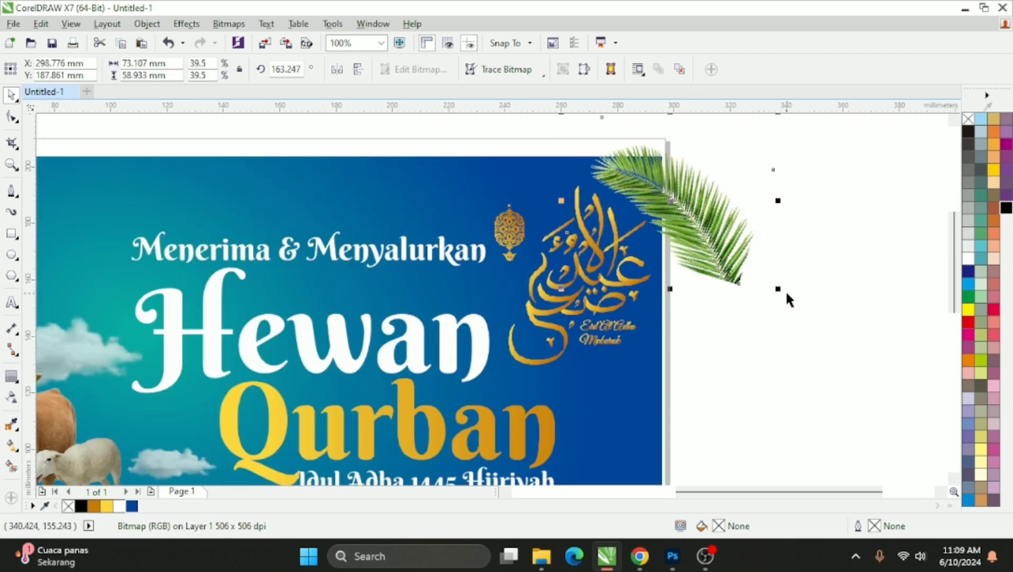
{"action": "left_click_drag", "start_coordinate": [777, 289], "coordinate": [751, 276]}
{"action": "left_click", "coordinate": [691, 231], "text": "shift"}
{"action": "left_click_drag", "start_coordinate": [690, 231], "coordinate": [689, 234]}
{"action": "scroll", "coordinate": [704, 231], "scroll_direction": "down", "scroll_amount": 1}
Shift the title texts, lantern, calligraphy and upper-right palm frond together slightly to the left.
{"action": "left_click_drag", "start_coordinate": [754, 143], "coordinate": [361, 369]}
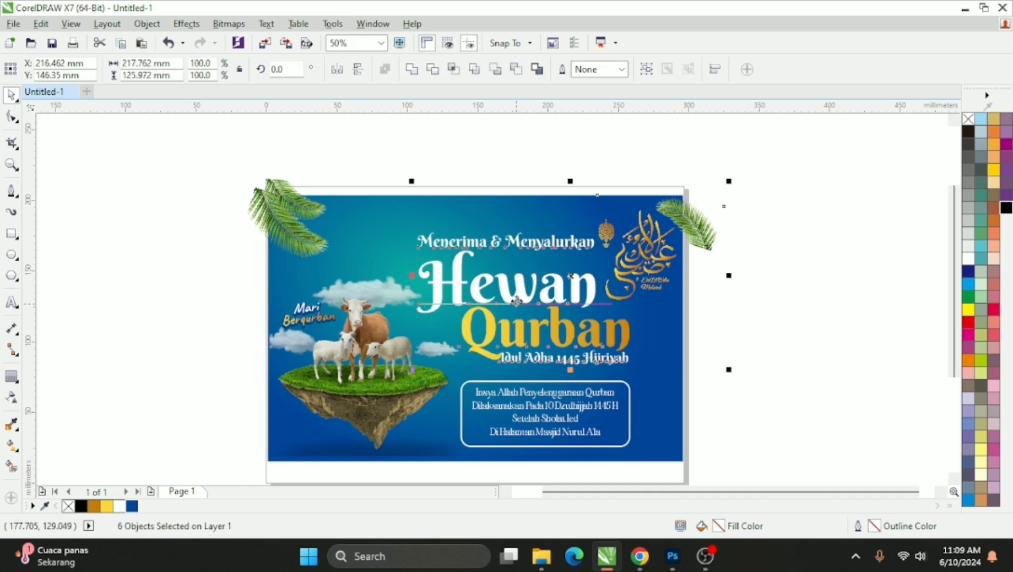
{"action": "left_click_drag", "start_coordinate": [516, 301], "coordinate": [498, 301]}
{"action": "left_click", "coordinate": [698, 226]}
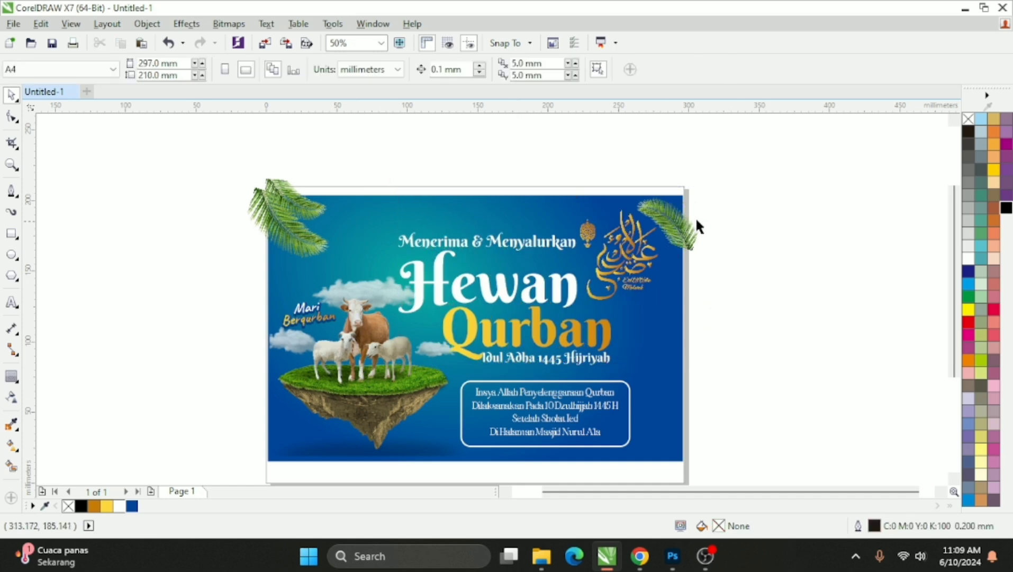
Nudge the upper-right palm frond outward and PowerClip it inside the blue background rectangle.
{"action": "scroll", "coordinate": [696, 190], "scroll_direction": "up", "scroll_amount": 2}
{"action": "left_click_drag", "start_coordinate": [616, 342], "coordinate": [636, 344]}
{"action": "scroll", "coordinate": [709, 286], "scroll_direction": "down", "scroll_amount": 1}
{"action": "key", "text": "alt+c"}
{"action": "key", "text": "w"}
{"action": "key", "text": "p"}
{"action": "left_click", "coordinate": [657, 452]}
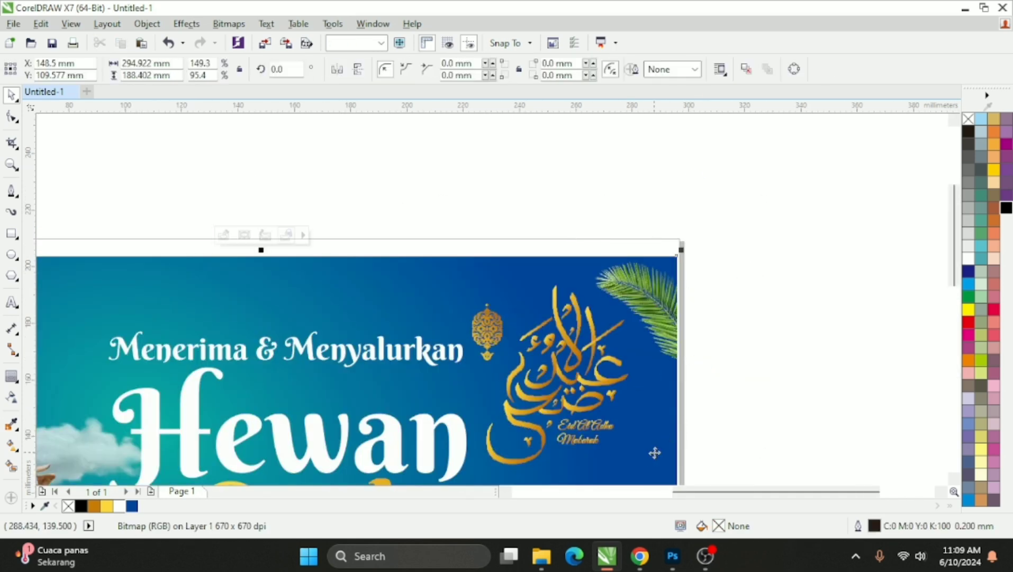
PowerClip the upper-left palm fronds inside the blue background rectangle so nothing overhangs its edges.
{"action": "scroll", "coordinate": [712, 290], "scroll_direction": "down", "scroll_amount": 2}
{"action": "left_click", "coordinate": [724, 300]}
{"action": "left_click", "coordinate": [503, 289]}
{"action": "key", "text": "alt+c"}
{"action": "key", "text": "w"}
{"action": "key", "text": "p"}
{"action": "left_click", "coordinate": [518, 414]}
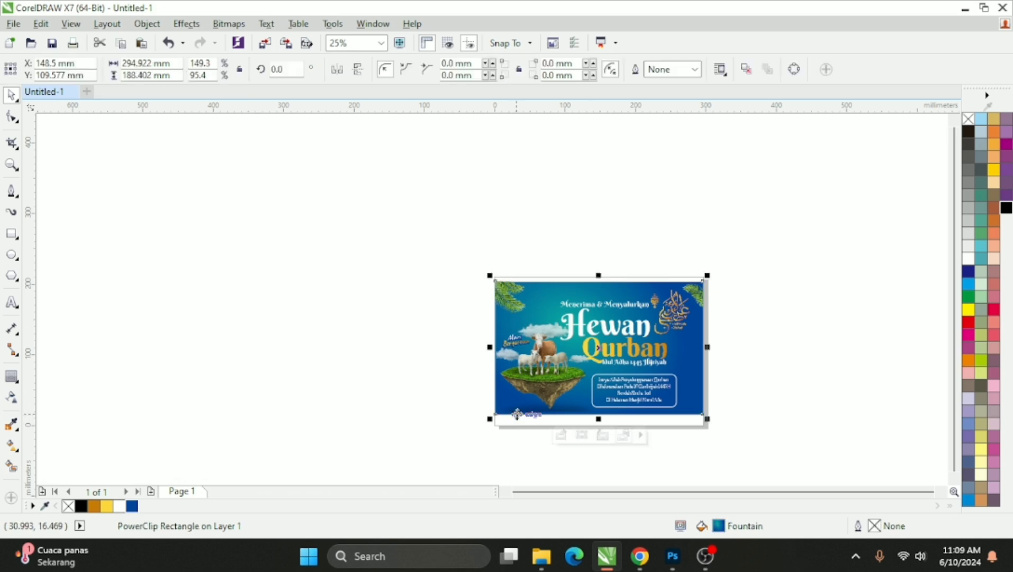
{"action": "scroll", "coordinate": [706, 385], "scroll_direction": "up", "scroll_amount": 1}
{"action": "key", "text": "Escape"}
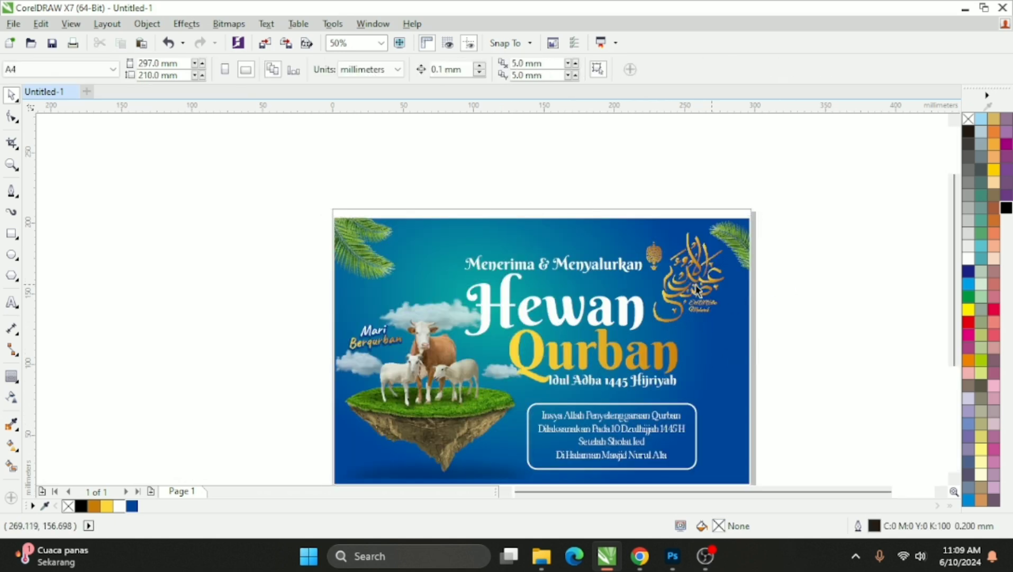
Add a soft drop shadow to the "Menerima & Menyalurkan" text.
{"action": "left_click", "coordinate": [581, 271]}
{"action": "scroll", "coordinate": [582, 270], "scroll_direction": "up", "scroll_amount": 1}
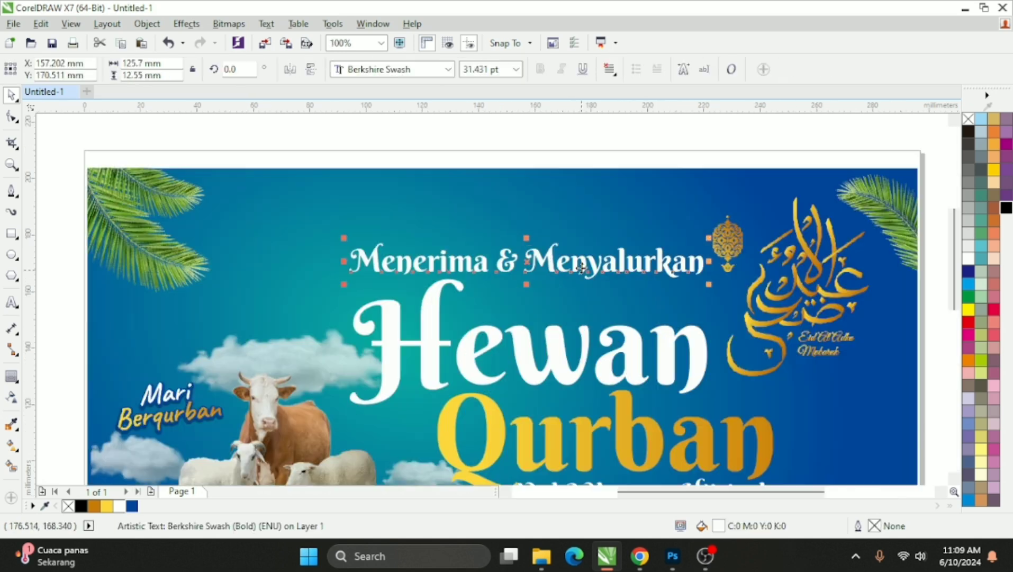
{"action": "left_click", "coordinate": [12, 396]}
{"action": "left_click", "coordinate": [69, 377]}
{"action": "left_click_drag", "start_coordinate": [557, 260], "coordinate": [527, 276]}
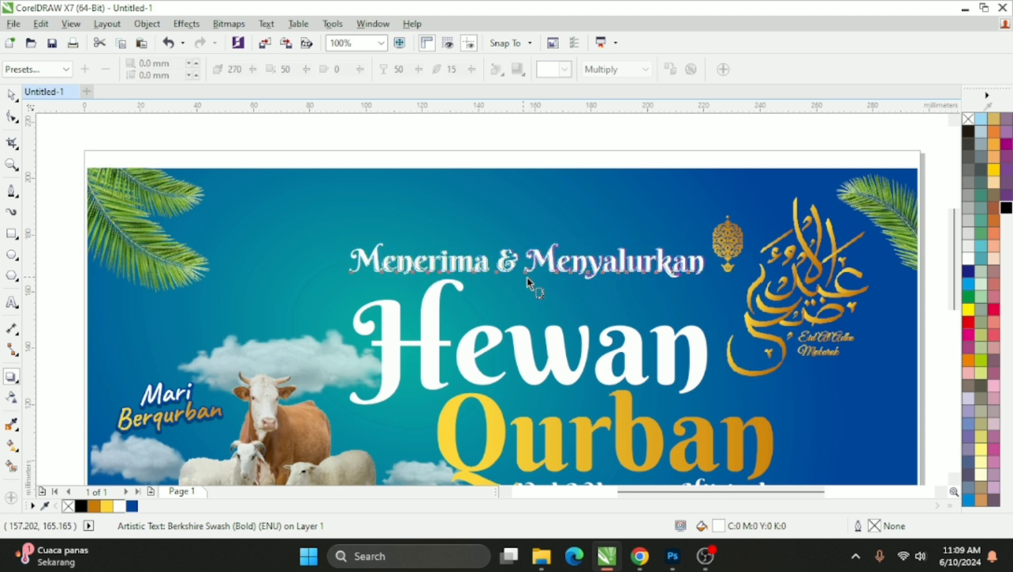
{"action": "scroll", "coordinate": [433, 332], "scroll_direction": "up", "scroll_amount": 2}
Try to copy the drop shadow of "Menerima & Menyalurkan" onto the "Hewan" title.
{"action": "left_click", "coordinate": [433, 334]}
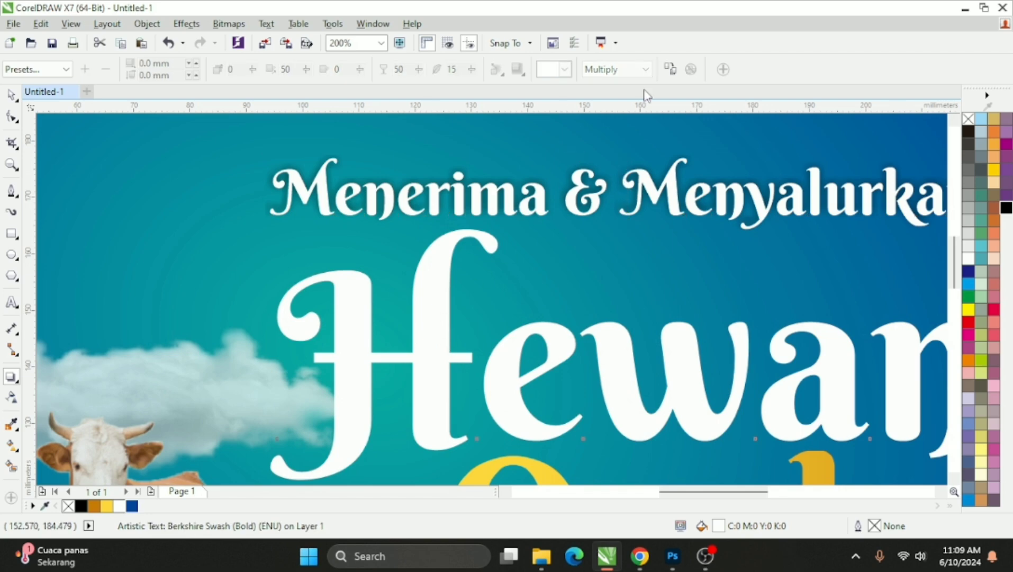
{"action": "left_click", "coordinate": [671, 71]}
{"action": "left_click", "coordinate": [486, 179]}
{"action": "scroll", "coordinate": [423, 187], "scroll_direction": "down", "scroll_amount": 2}
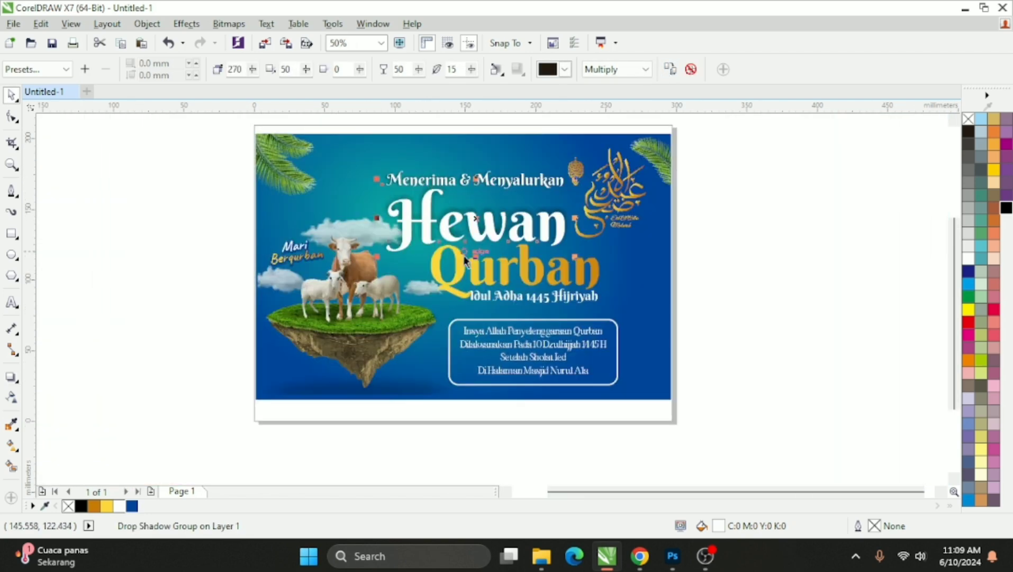
{"action": "scroll", "coordinate": [461, 271], "scroll_direction": "up", "scroll_amount": 1}
{"action": "key", "text": "ctrl+z"}
Add a downward drop shadow to the "Hewan" title with opacity 50 and feathering 10.
{"action": "left_click", "coordinate": [11, 376]}
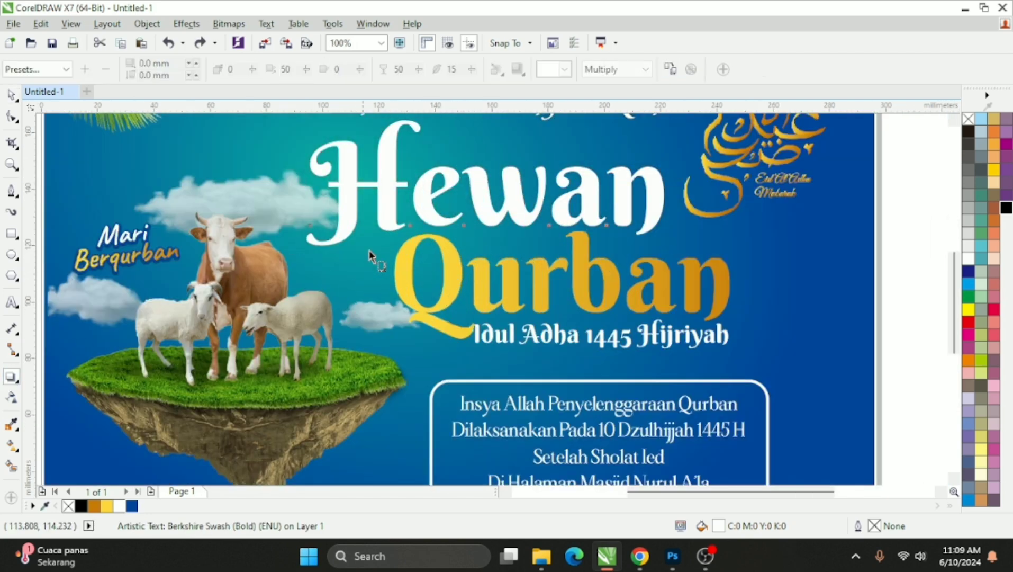
{"action": "scroll", "coordinate": [402, 196], "scroll_direction": "down", "scroll_amount": 1}
{"action": "scroll", "coordinate": [410, 156], "scroll_direction": "up", "scroll_amount": 2}
{"action": "left_click_drag", "start_coordinate": [417, 324], "coordinate": [552, 378]}
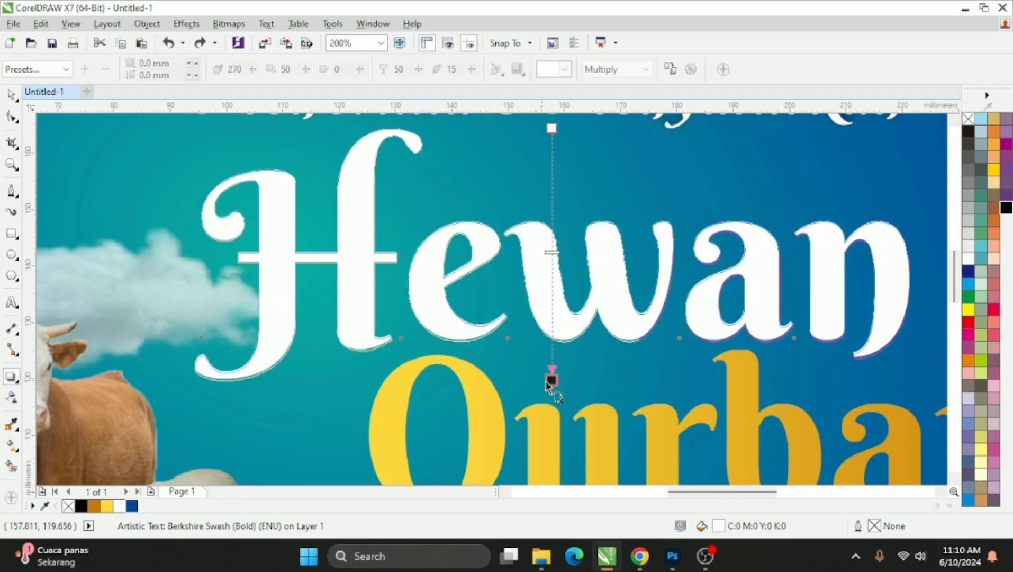
{"action": "key", "text": "F3"}
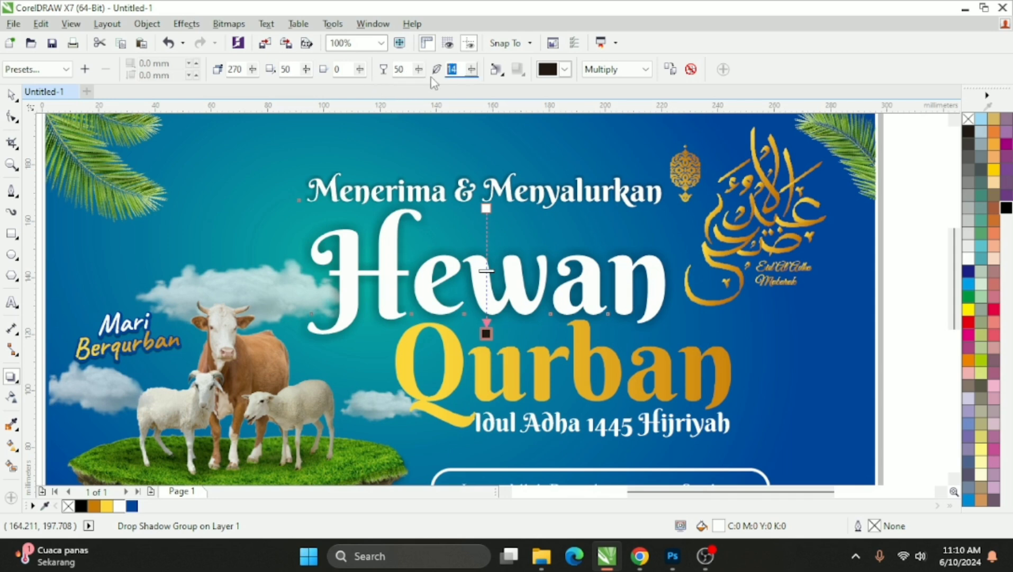
{"action": "type", "text": "14"}
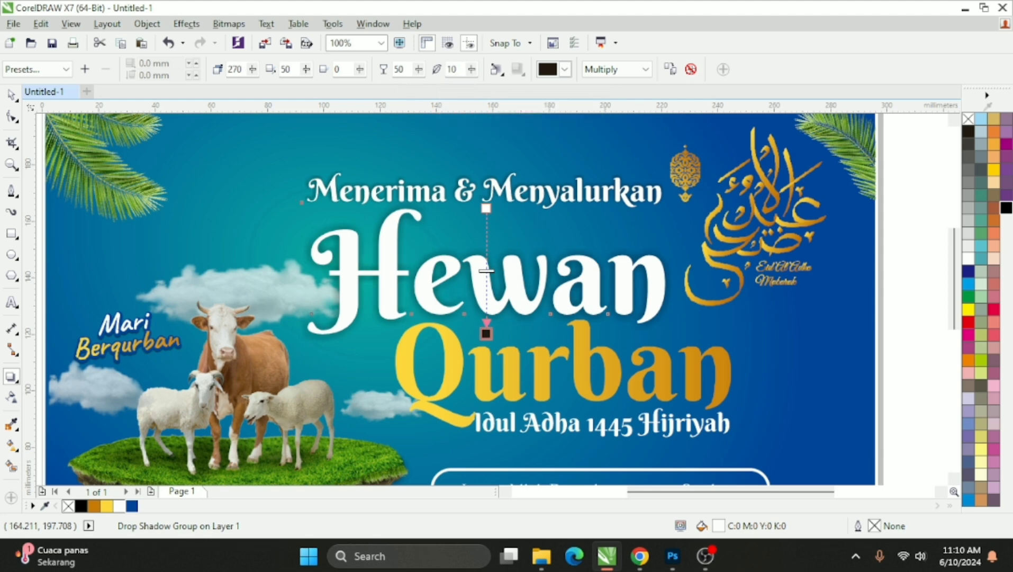
Copy the drop shadow of "Hewan" onto the gold "Qurban" title.
{"action": "left_click", "coordinate": [485, 385]}
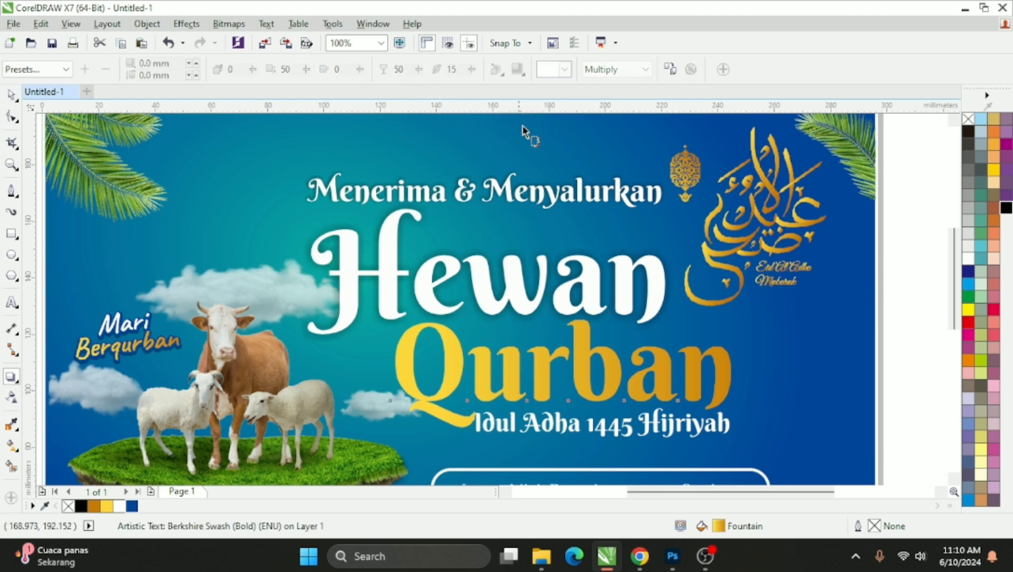
{"action": "left_click", "coordinate": [336, 226]}
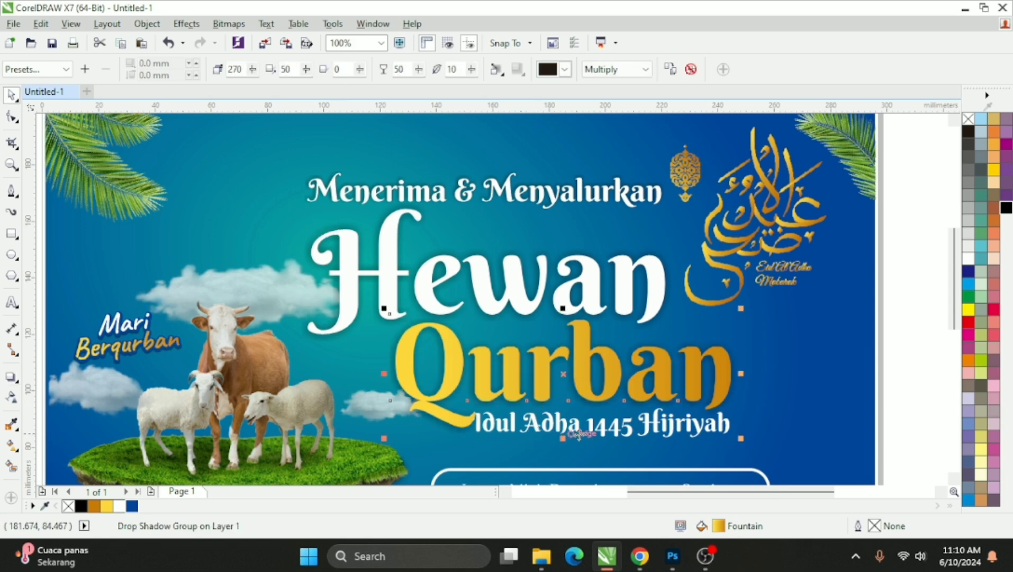
{"action": "left_click", "coordinate": [674, 445]}
Copy the drop shadow of "Hewan" onto the "Idul Adha 1445 Hijriyah" subtitle.
{"action": "left_click", "coordinate": [593, 437]}
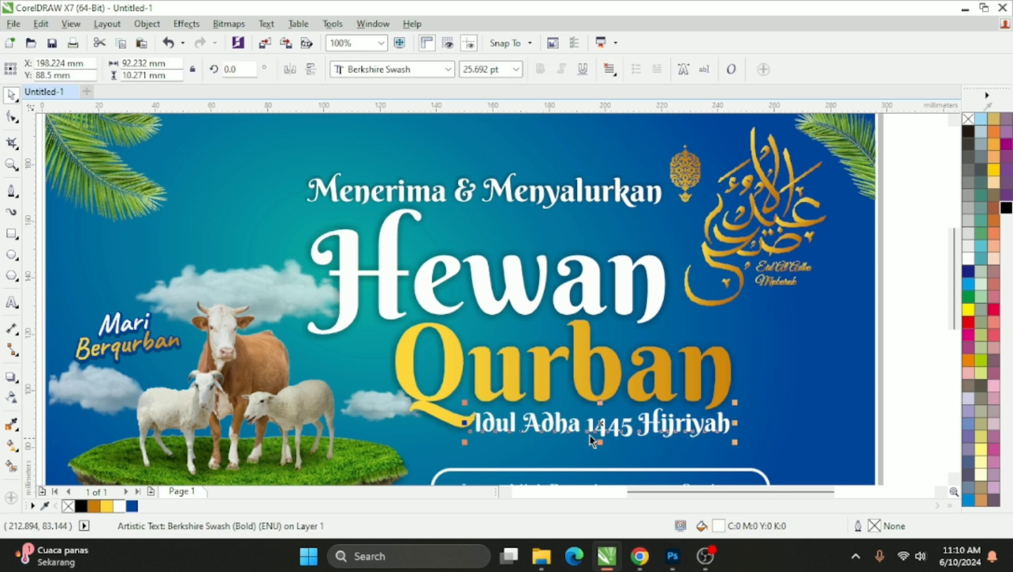
{"action": "left_click", "coordinate": [10, 377]}
{"action": "left_click", "coordinate": [669, 70]}
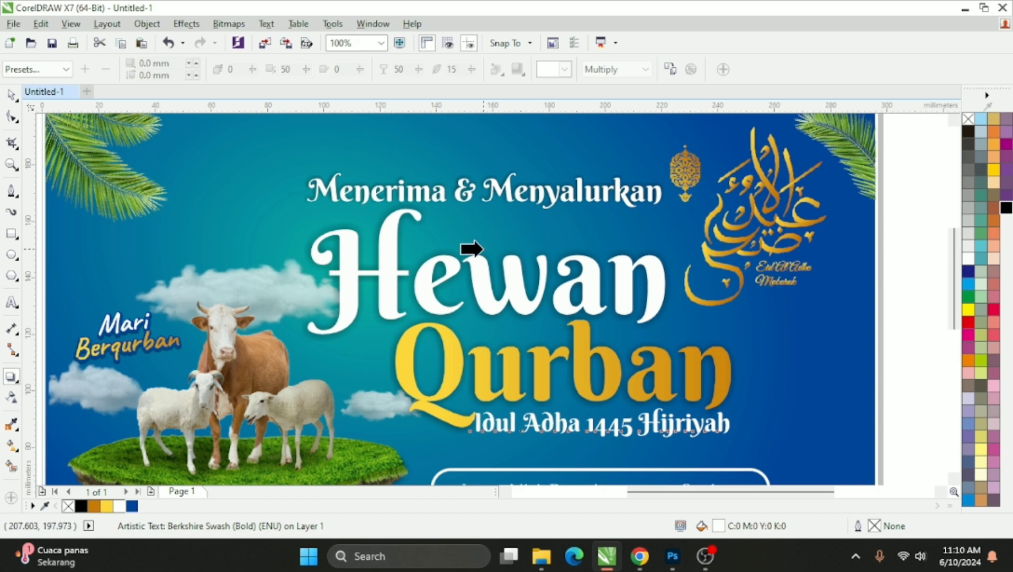
{"action": "left_click", "coordinate": [481, 252]}
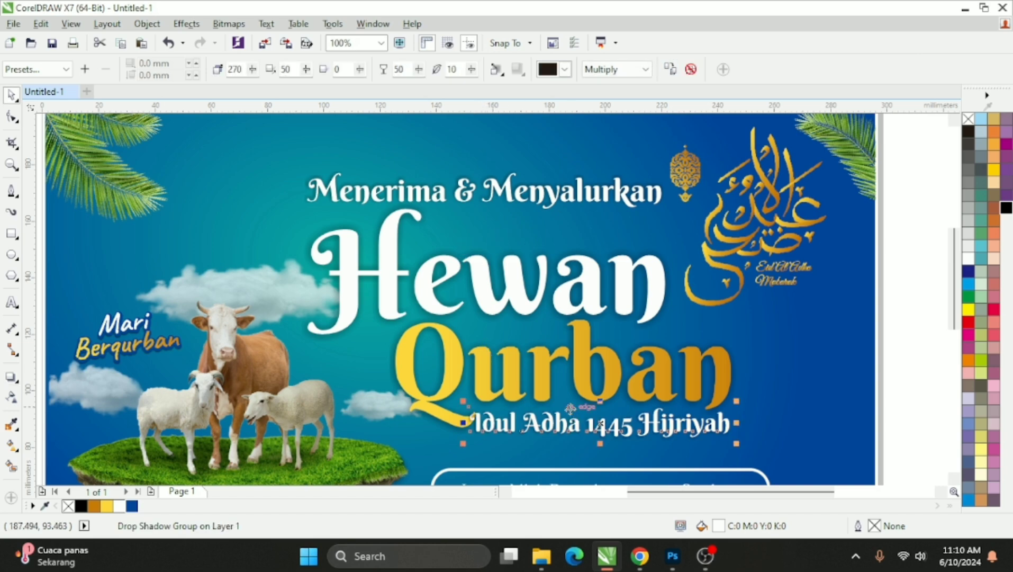
{"action": "key", "text": "ctrl+z"}
{"action": "scroll", "coordinate": [484, 347], "scroll_direction": "down", "scroll_amount": 1}
{"action": "scroll", "coordinate": [751, 405], "scroll_direction": "up", "scroll_amount": 1}
{"action": "left_click_drag", "start_coordinate": [696, 337], "coordinate": [143, 422]}
{"action": "scroll", "coordinate": [183, 378], "scroll_direction": "up", "scroll_amount": 2}
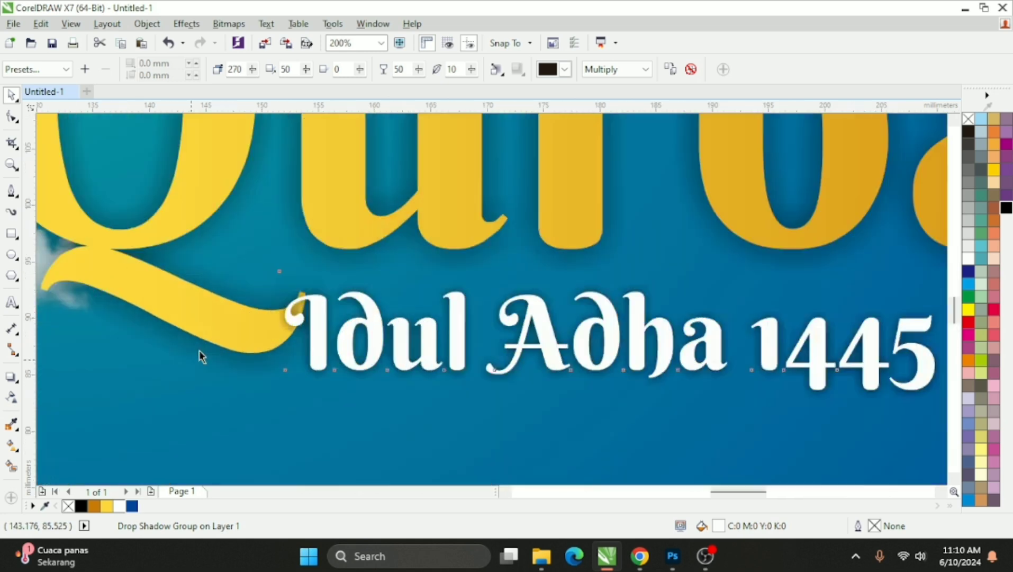
{"action": "scroll", "coordinate": [254, 258], "scroll_direction": "down", "scroll_amount": 3}
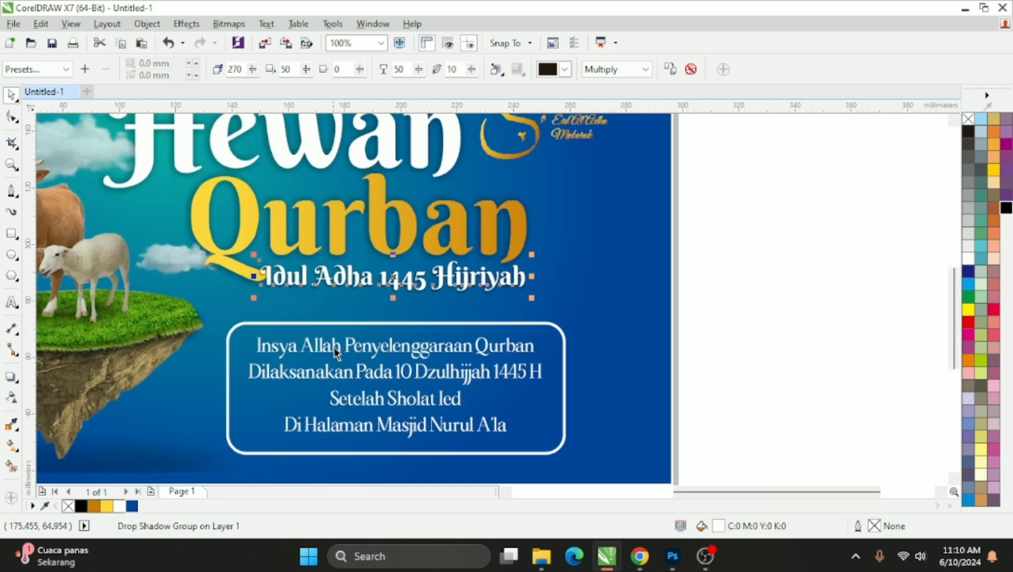
Copy the title's drop shadow onto the four-line event details text.
{"action": "left_click", "coordinate": [270, 350]}
{"action": "left_click", "coordinate": [12, 378]}
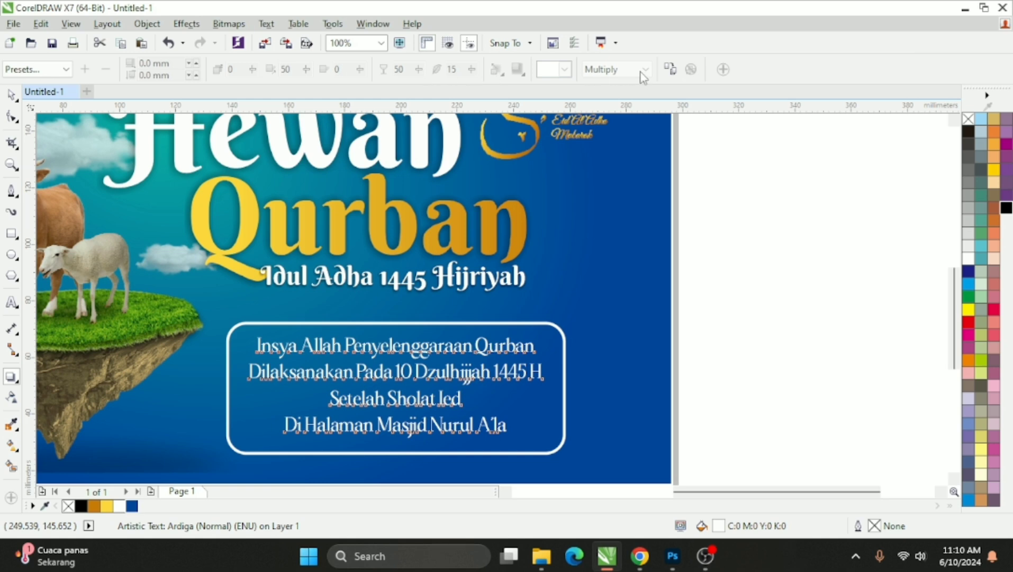
{"action": "left_click", "coordinate": [316, 193]}
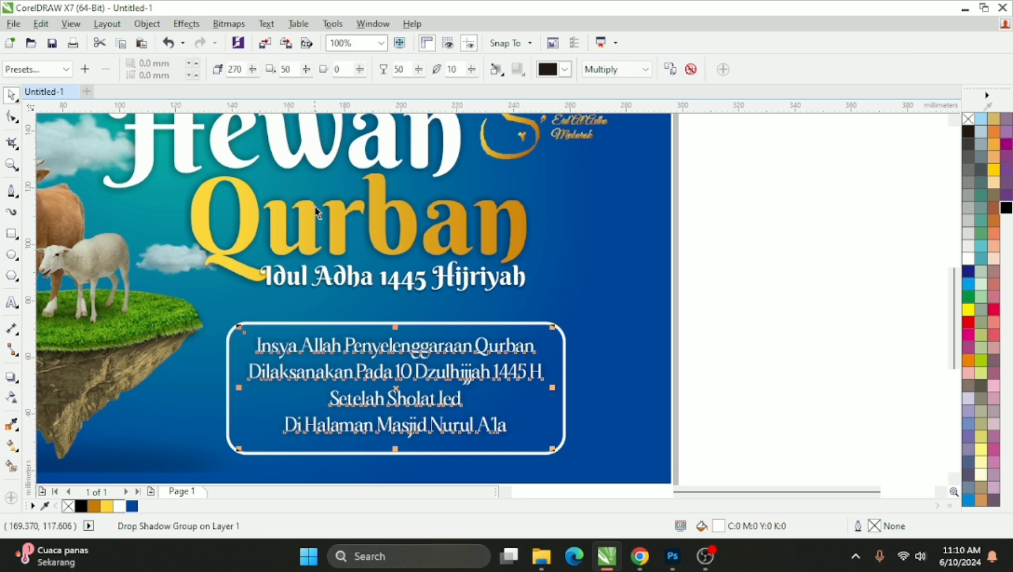
{"action": "scroll", "coordinate": [289, 349], "scroll_direction": "up", "scroll_amount": 1}
{"action": "key", "text": "space"}
Copy the same drop shadow onto the rounded white frame around the event details.
{"action": "left_click", "coordinate": [302, 296]}
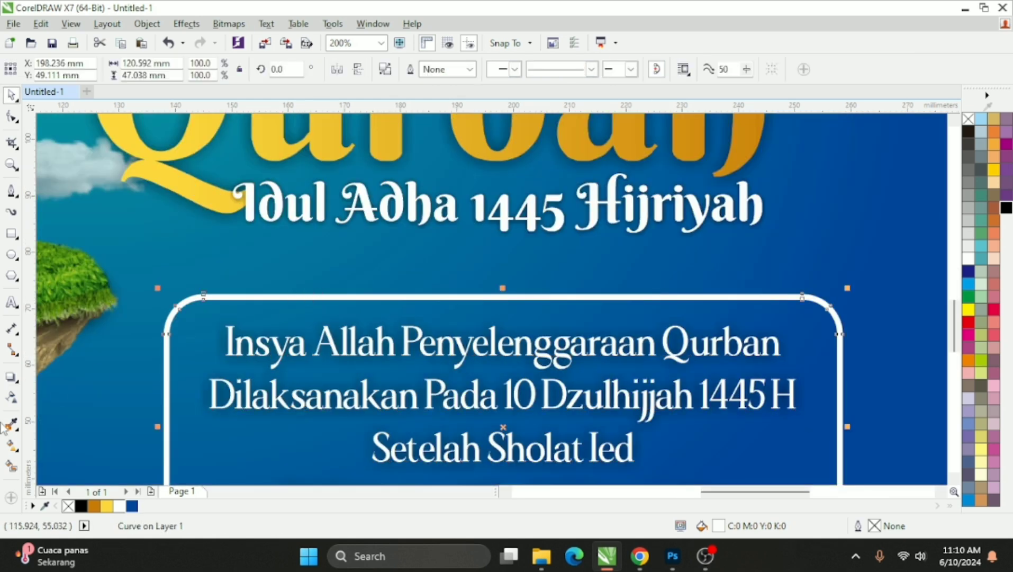
{"action": "left_click", "coordinate": [12, 380]}
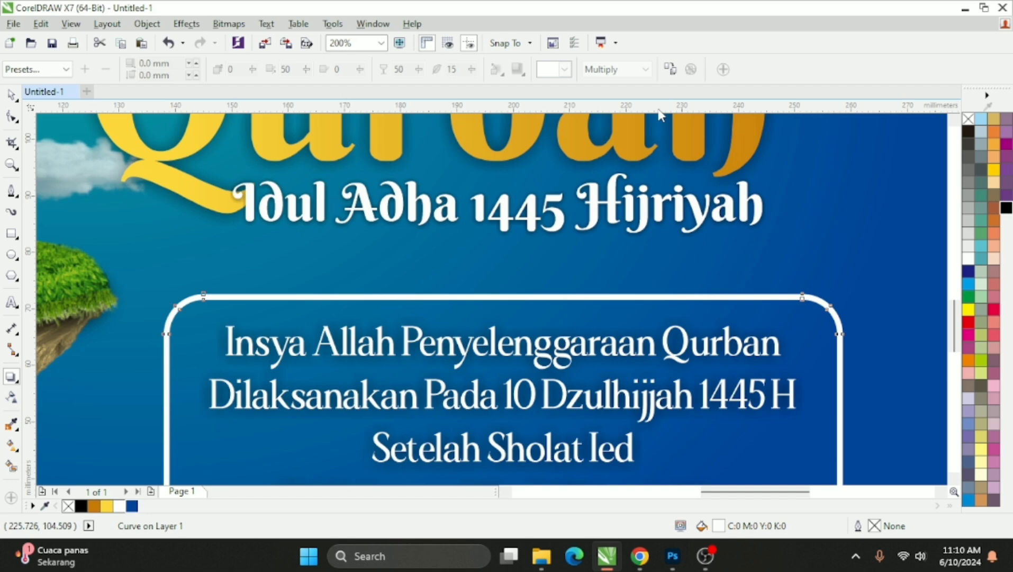
{"action": "left_click", "coordinate": [670, 70]}
{"action": "left_click", "coordinate": [545, 187]}
{"action": "scroll", "coordinate": [492, 245], "scroll_direction": "down", "scroll_amount": 2}
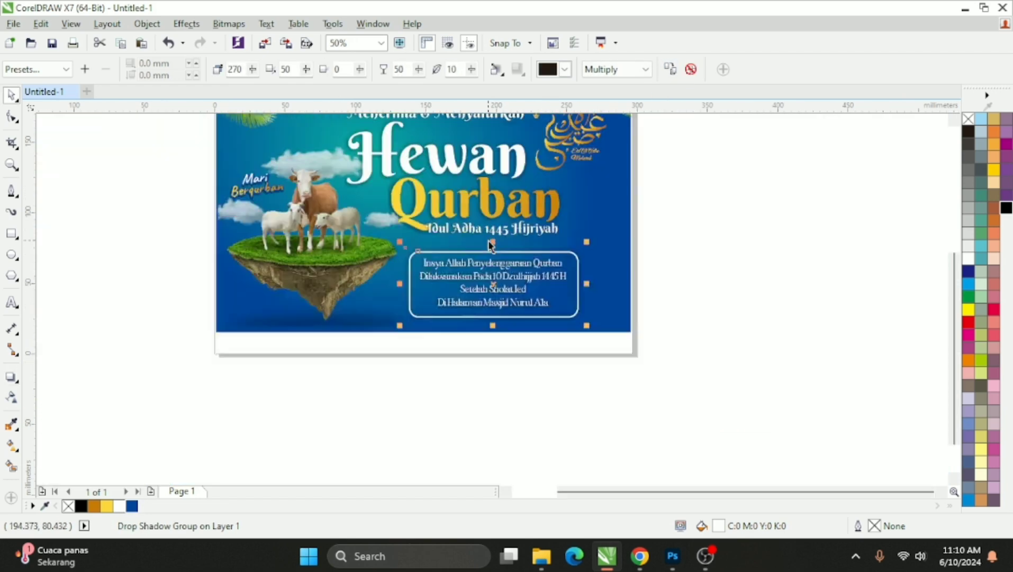
{"action": "key", "text": "space"}
Move the livestock island image slightly down so its shadow reaches the banner's bottom edge.
{"action": "scroll", "coordinate": [704, 328], "scroll_direction": "down", "scroll_amount": 1}
{"action": "scroll", "coordinate": [522, 307], "scroll_direction": "up", "scroll_amount": 2}
{"action": "left_click", "coordinate": [520, 264]}
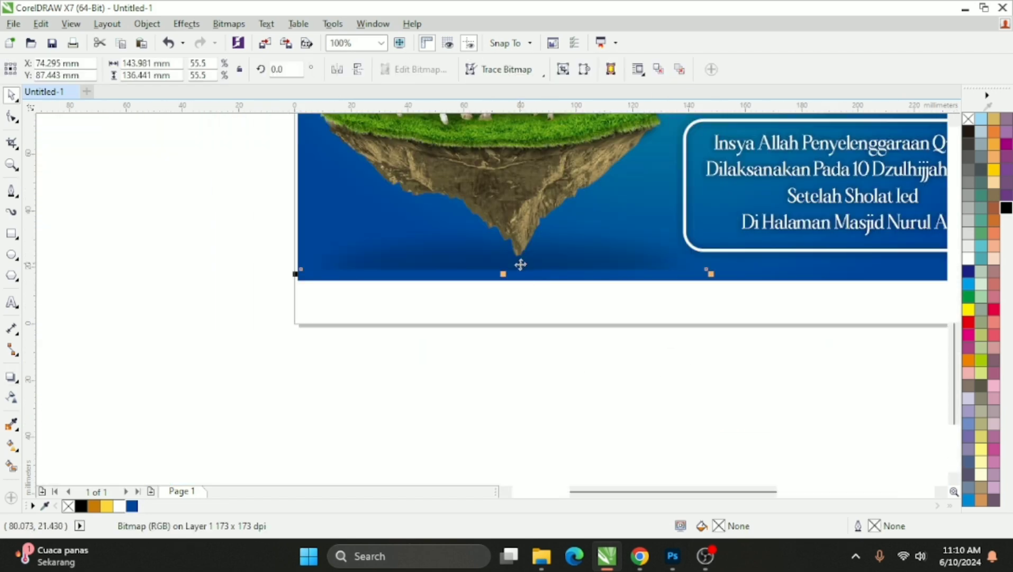
{"action": "scroll", "coordinate": [521, 267], "scroll_direction": "up", "scroll_amount": 1}
{"action": "scroll", "coordinate": [523, 273], "scroll_direction": "down", "scroll_amount": 2}
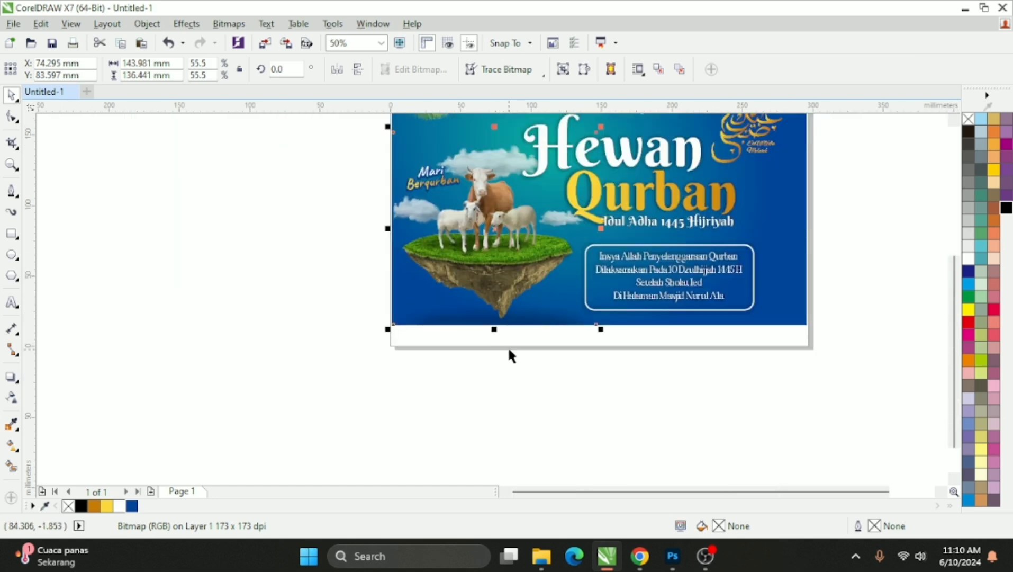
{"action": "left_click", "coordinate": [510, 354]}
{"action": "scroll", "coordinate": [516, 339], "scroll_direction": "down", "scroll_amount": 1}
{"action": "left_click", "coordinate": [519, 324]}
{"action": "scroll", "coordinate": [533, 254], "scroll_direction": "up", "scroll_amount": 1}
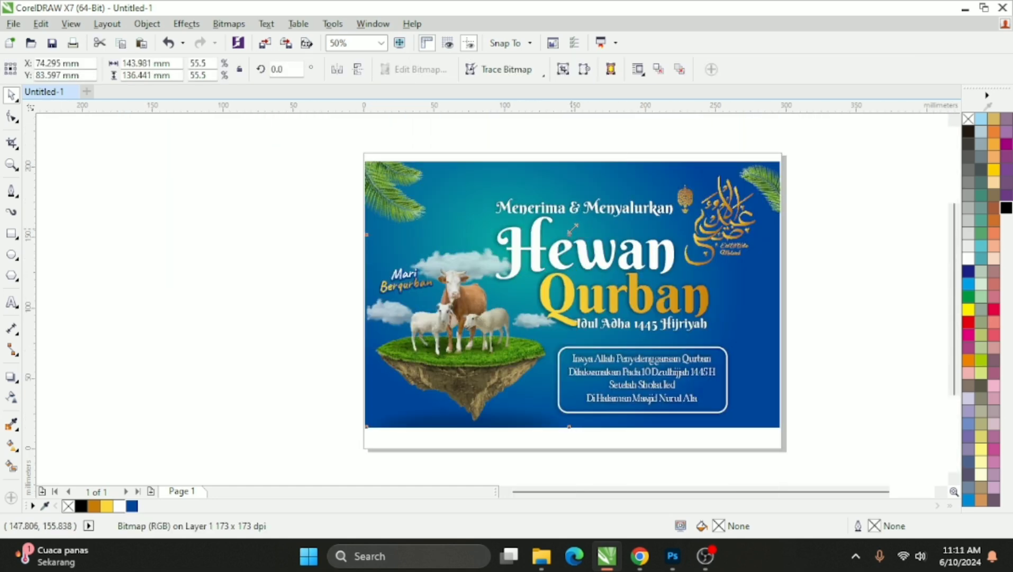
Enlarge the livestock island image until its grass reaches the banner's left edge and the event details frame.
{"action": "left_click_drag", "start_coordinate": [573, 229], "coordinate": [587, 214]}
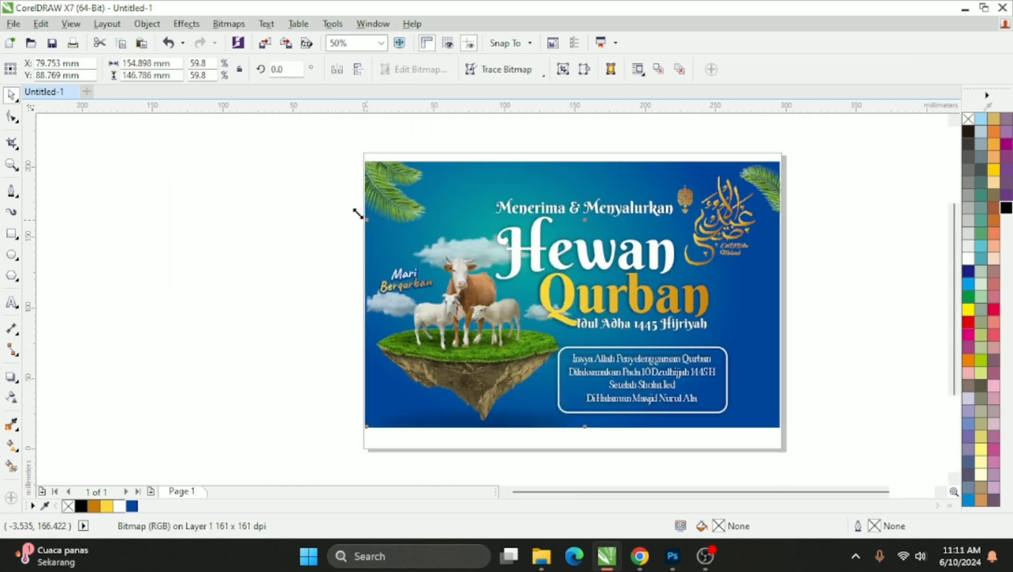
{"action": "left_click_drag", "start_coordinate": [358, 213], "coordinate": [337, 197]}
{"action": "left_click", "coordinate": [485, 176]}
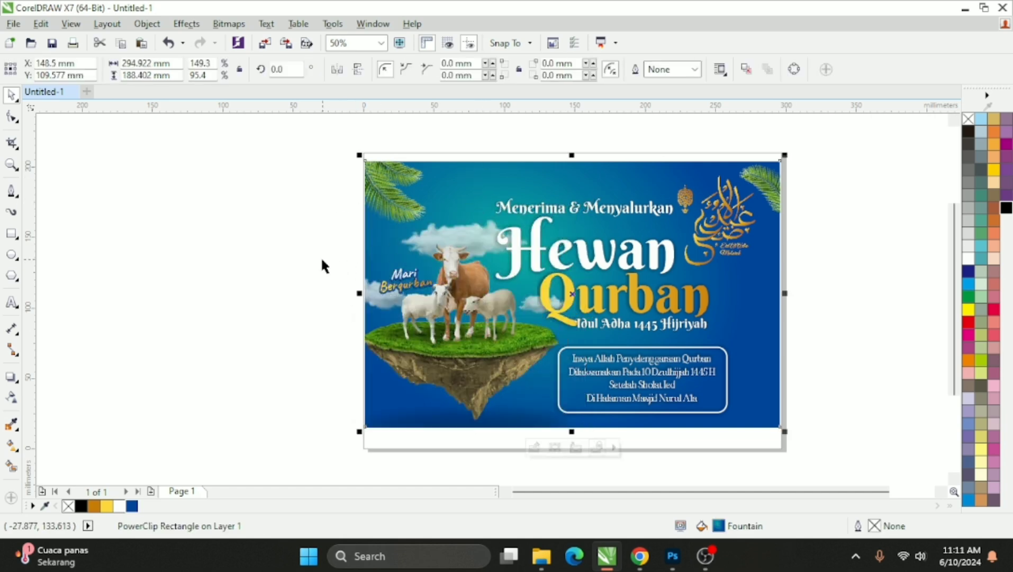
{"action": "left_click_drag", "start_coordinate": [322, 259], "coordinate": [438, 312]}
{"action": "mouse_move", "coordinate": [408, 281]}
{"action": "left_mouse_down"}
{"action": "mouse_move", "coordinate": [439, 221]}
{"action": "mouse_move", "coordinate": [389, 284]}
{"action": "left_mouse_up"}
{"action": "scroll", "coordinate": [411, 261], "scroll_direction": "up", "scroll_amount": 2}
{"action": "left_click_drag", "start_coordinate": [497, 224], "coordinate": [508, 217]}
{"action": "scroll", "coordinate": [482, 269], "scroll_direction": "down", "scroll_amount": 2}
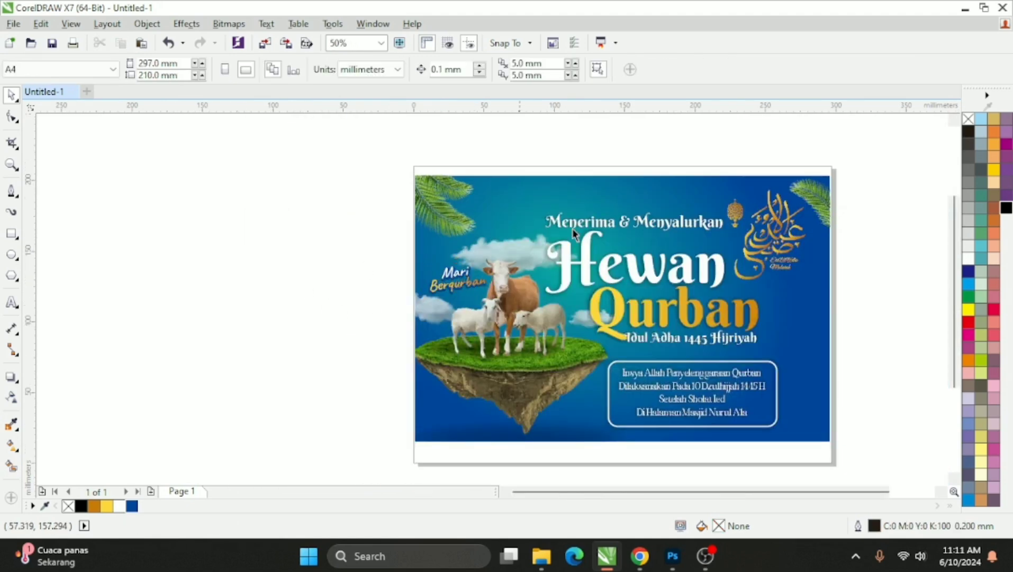
{"action": "left_click_drag", "start_coordinate": [869, 145], "coordinate": [830, 391]}
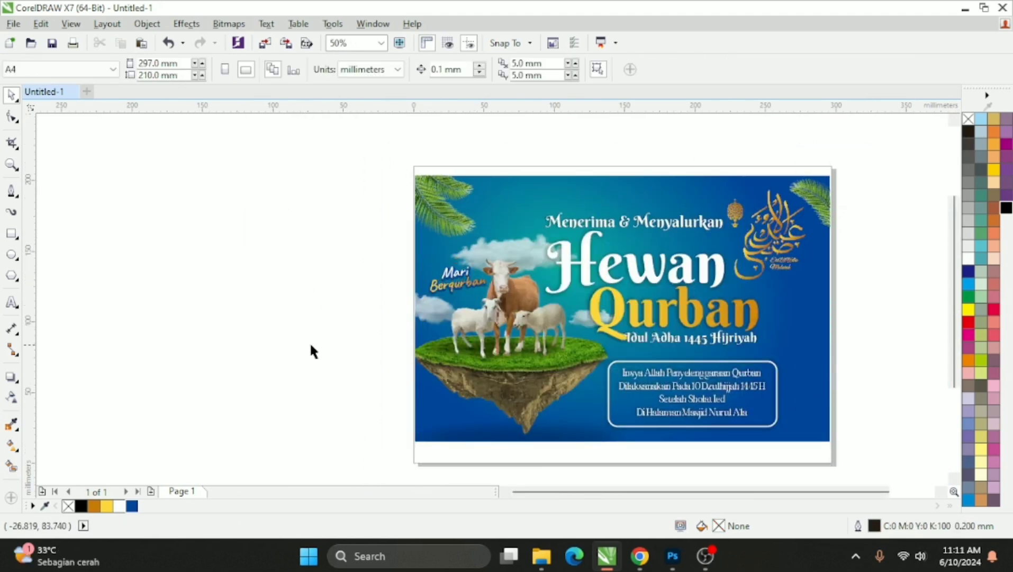
Draw a circle about 143 mm wide beside the banner, fill it with teal C75 M0 Y47 K0 and remove its outline.
{"action": "left_click", "coordinate": [11, 254]}
{"action": "left_click_drag", "start_coordinate": [110, 214], "coordinate": [267, 423]}
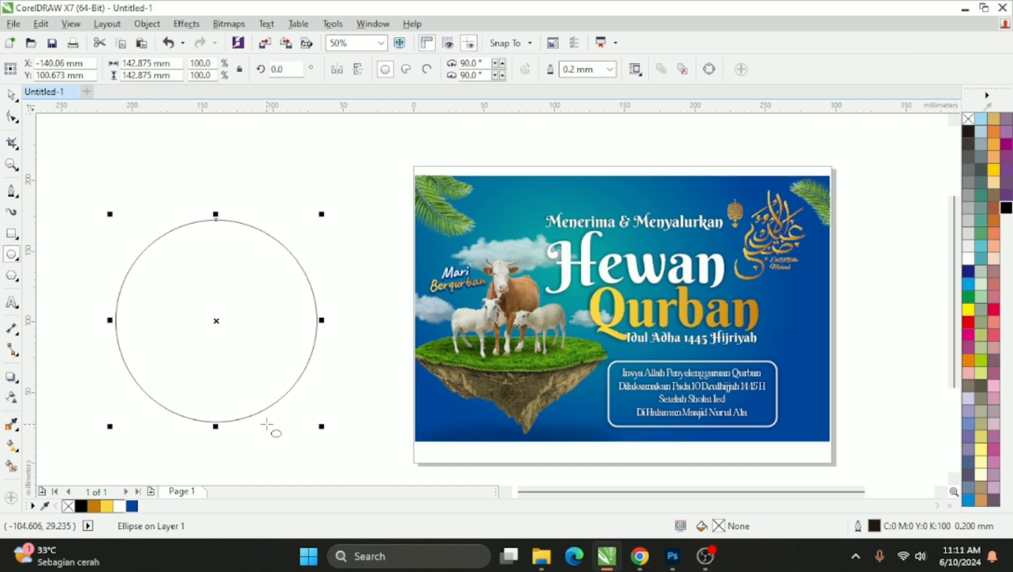
{"action": "left_click", "coordinate": [12, 100]}
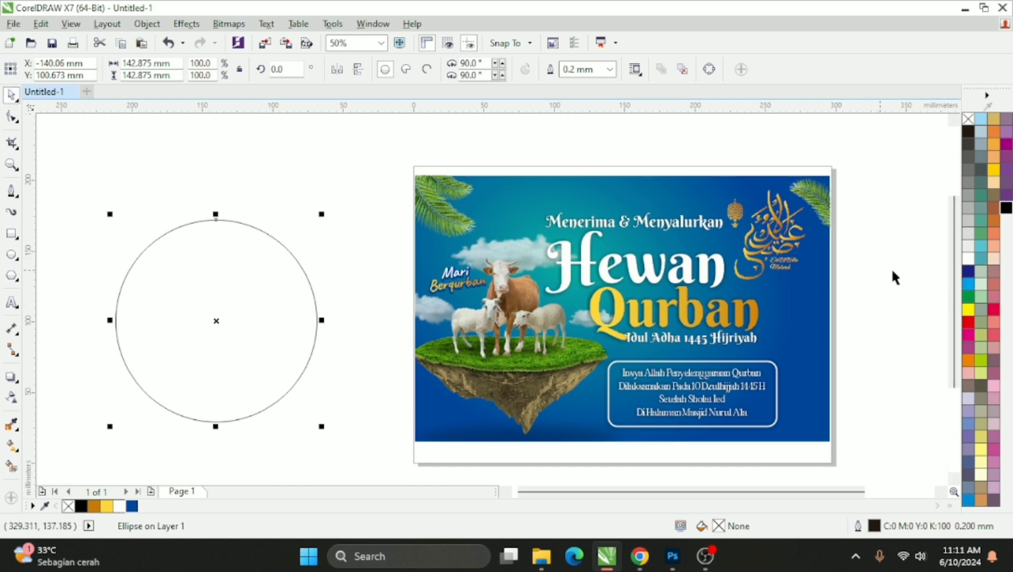
{"action": "left_click_drag", "start_coordinate": [969, 293], "coordinate": [908, 309]}
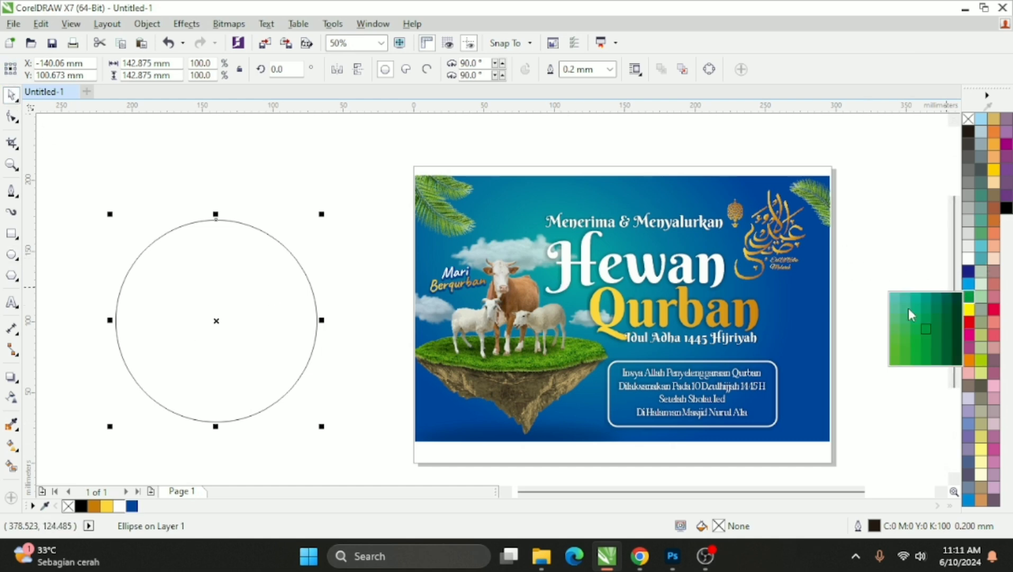
{"action": "left_click_drag", "start_coordinate": [275, 296], "coordinate": [276, 294]}
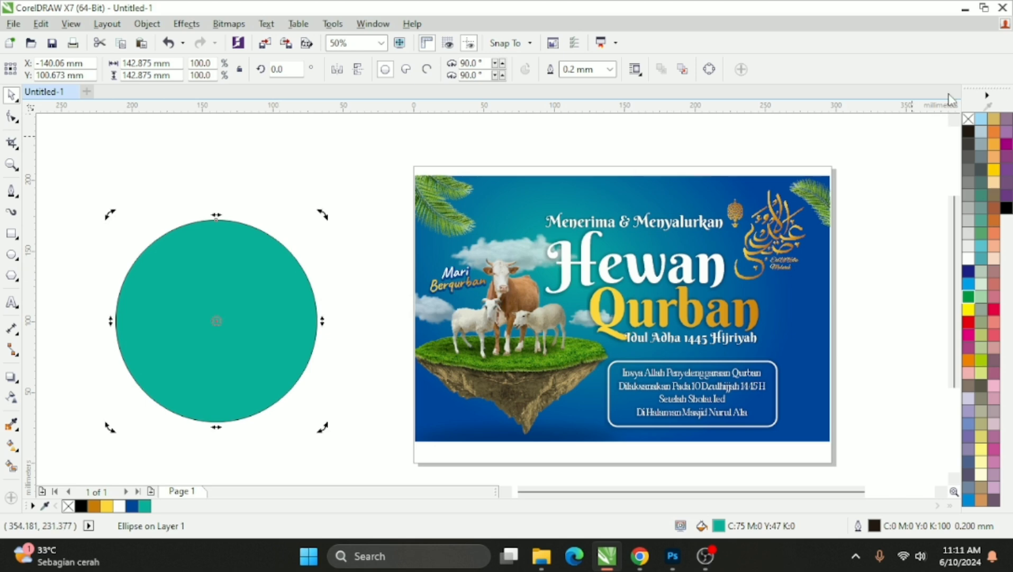
{"action": "right_click", "coordinate": [968, 119]}
Convert the teal circle to a 600 dpi CMYK bitmap with anti-aliasing and a transparent background.
{"action": "left_click", "coordinate": [229, 24]}
{"action": "left_click", "coordinate": [239, 38]}
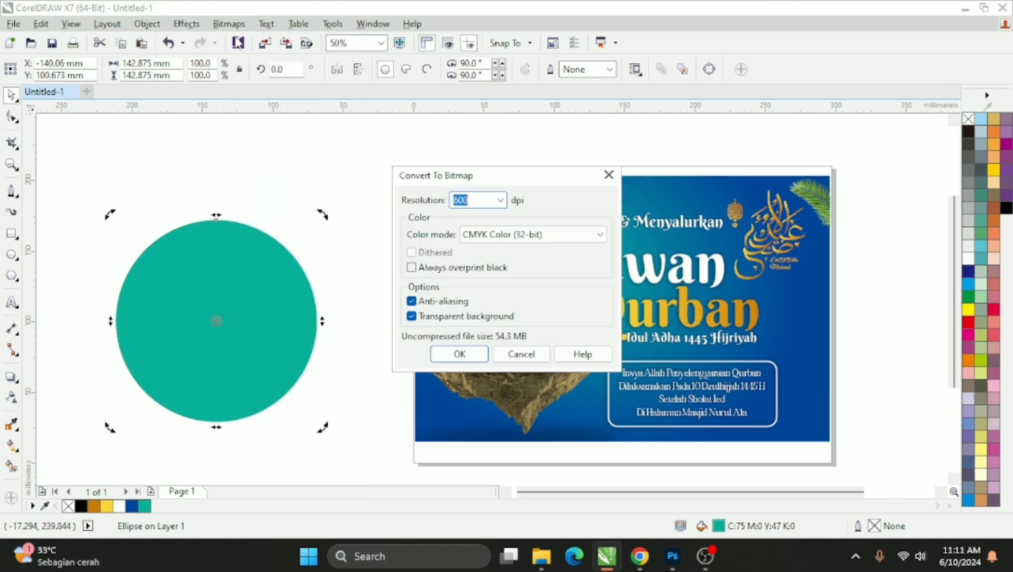
{"action": "left_click", "coordinate": [459, 354]}
Apply a Gaussian Blur with a radius of 250 pixels to the teal circle bitmap.
{"action": "left_click", "coordinate": [228, 24]}
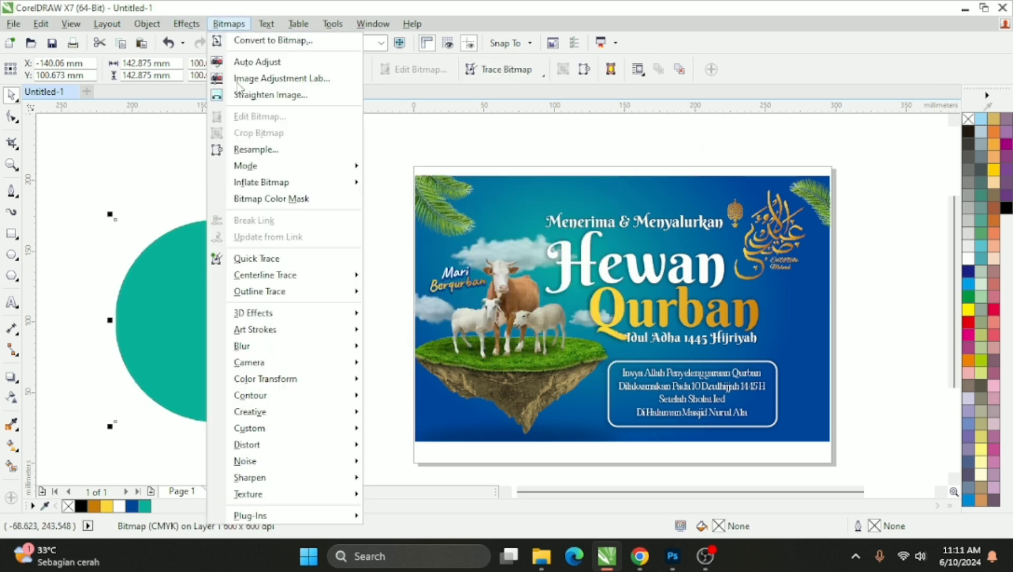
{"action": "mouse_move", "coordinate": [259, 349]}
{"action": "left_click", "coordinate": [419, 362]}
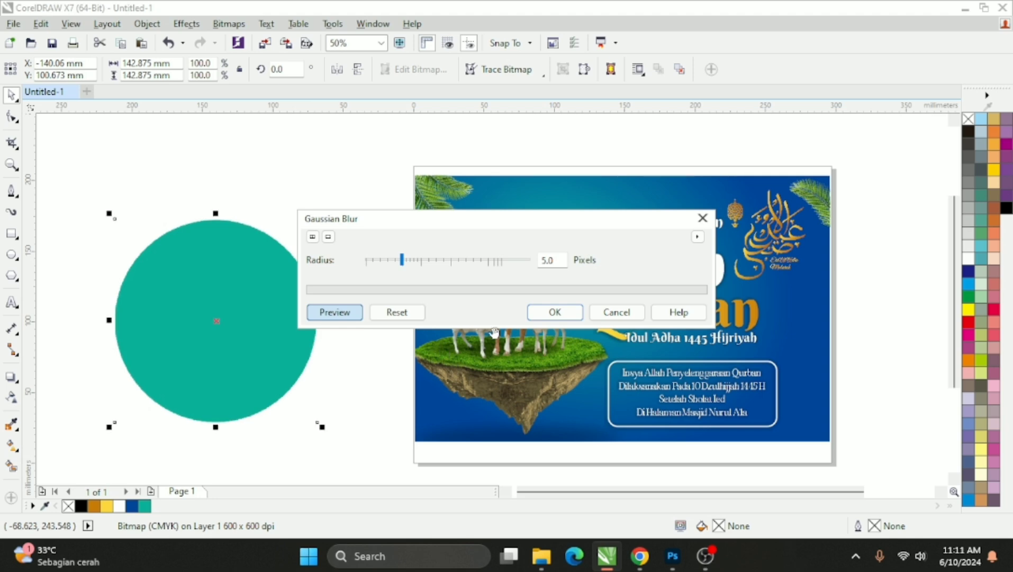
{"action": "left_click_drag", "start_coordinate": [485, 262], "coordinate": [501, 259]}
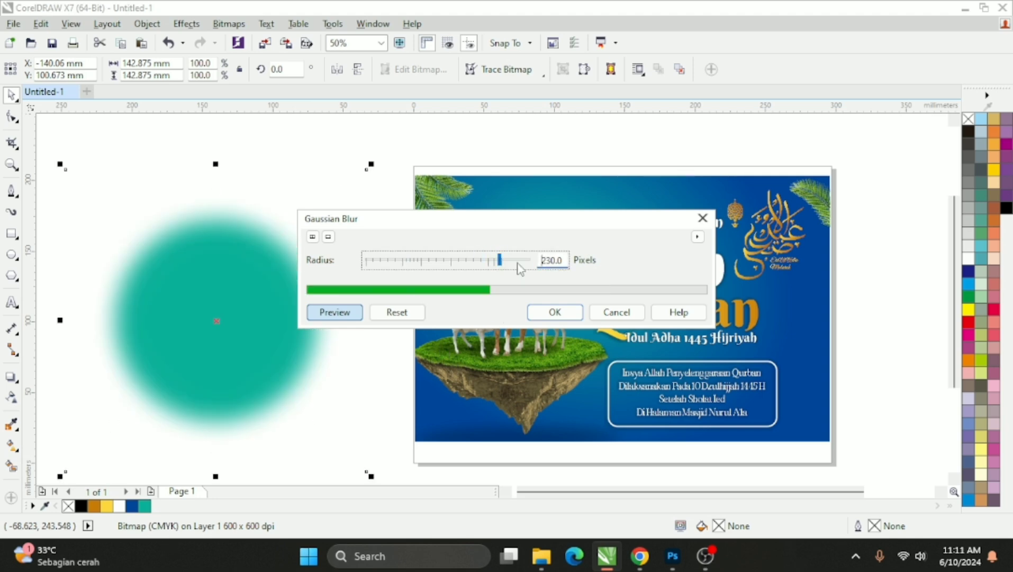
{"action": "left_click", "coordinate": [521, 261]}
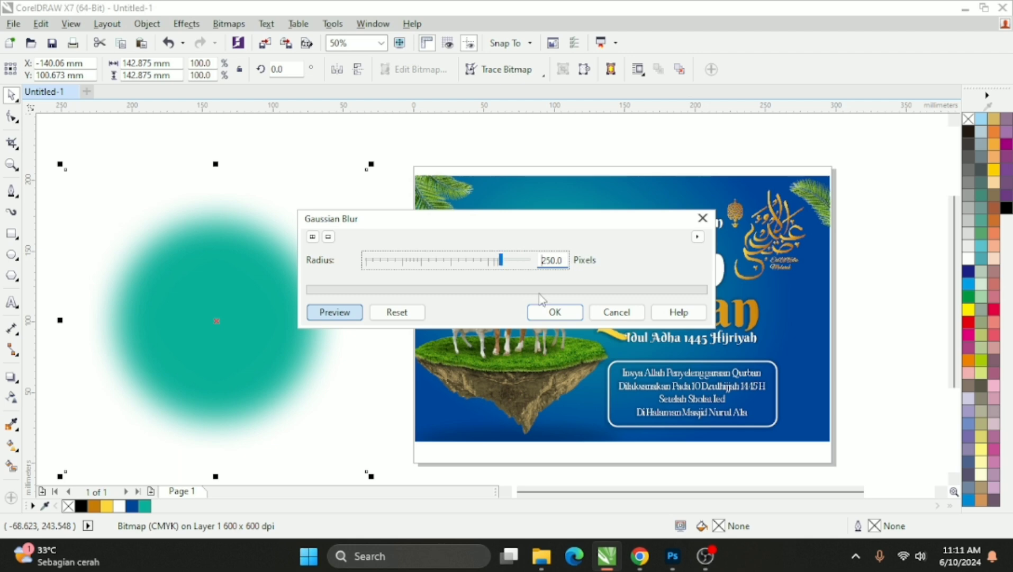
{"action": "left_click", "coordinate": [550, 310]}
Scale the blurred teal circle to about 57.8% and place it over the banner's lower-right corner.
{"action": "left_click_drag", "start_coordinate": [211, 318], "coordinate": [719, 401]}
{"action": "left_click_drag", "start_coordinate": [878, 247], "coordinate": [817, 313]}
{"action": "left_click_drag", "start_coordinate": [737, 391], "coordinate": [856, 414]}
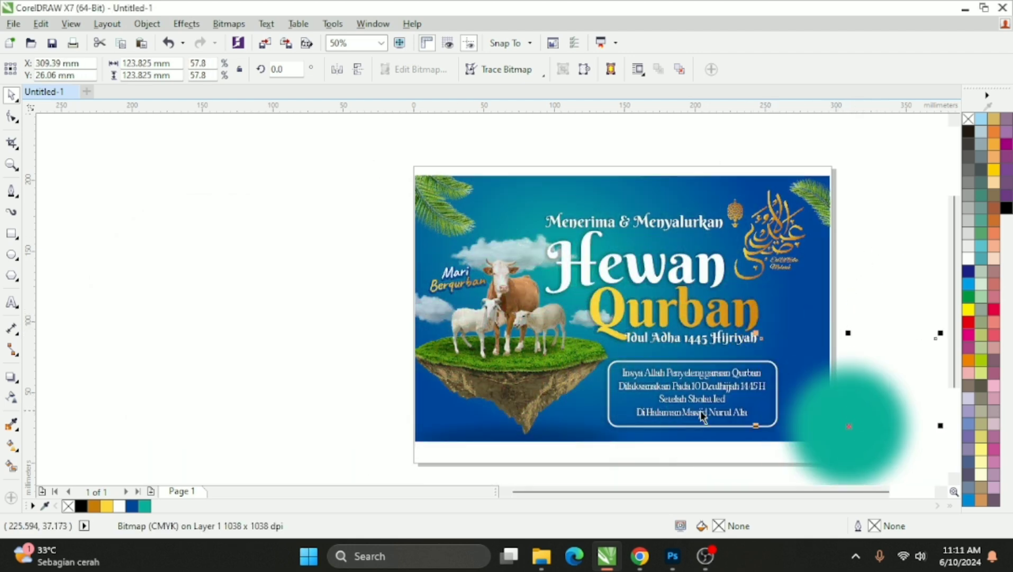
Give the blurred teal circle a uniform transparency of 40.
{"action": "left_click", "coordinate": [11, 397]}
{"action": "left_click", "coordinate": [30, 69]}
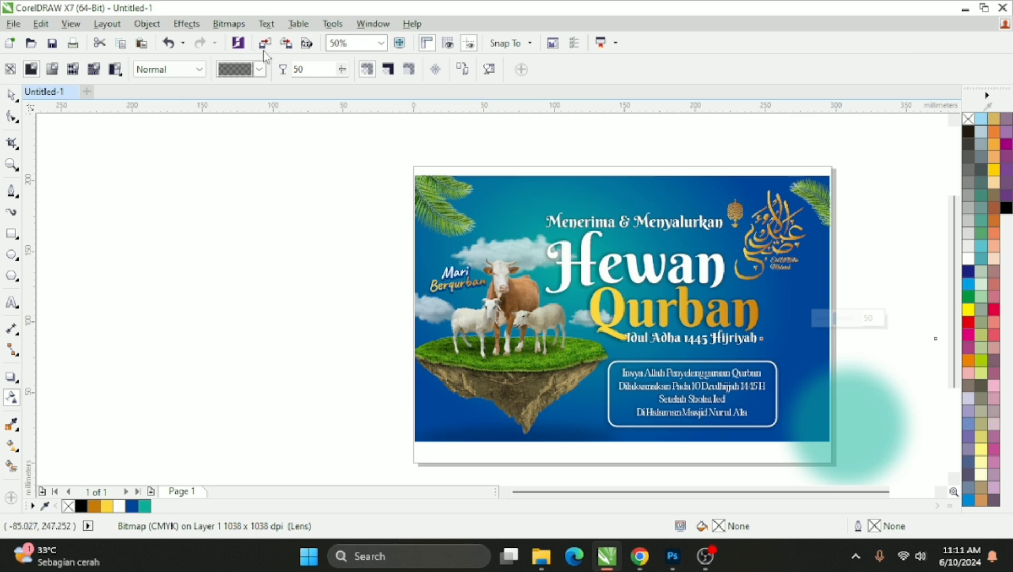
{"action": "type", "text": "40"}
{"action": "key", "text": "Return"}
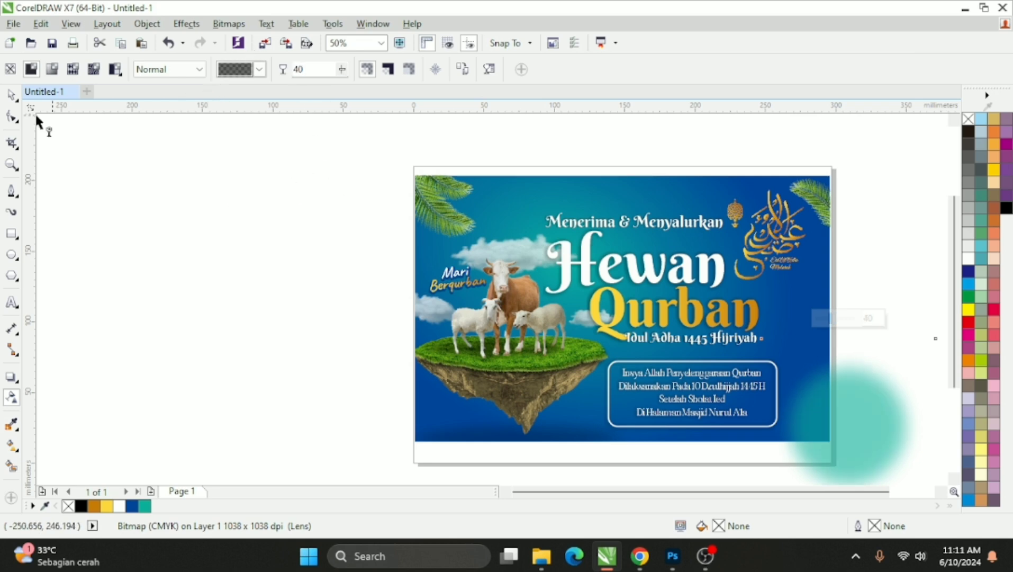
{"action": "left_click", "coordinate": [12, 97]}
Flatten the teal glow into an ellipse about 57 mm tall and tilt it to about 339.8 degrees.
{"action": "scroll", "coordinate": [472, 191], "scroll_direction": "down", "scroll_amount": 1}
{"action": "scroll", "coordinate": [682, 296], "scroll_direction": "up", "scroll_amount": 2}
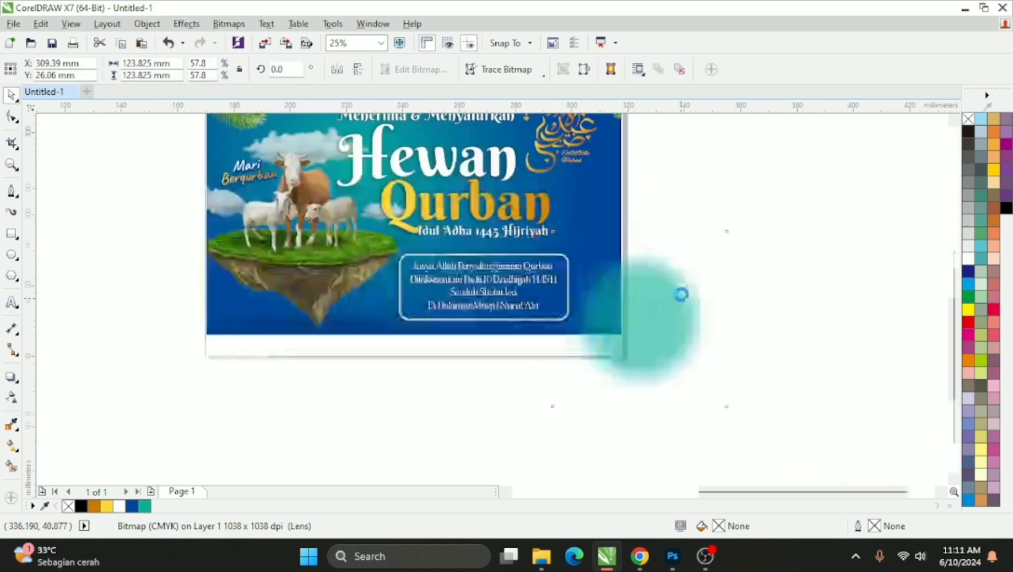
{"action": "left_click_drag", "start_coordinate": [598, 161], "coordinate": [589, 255]}
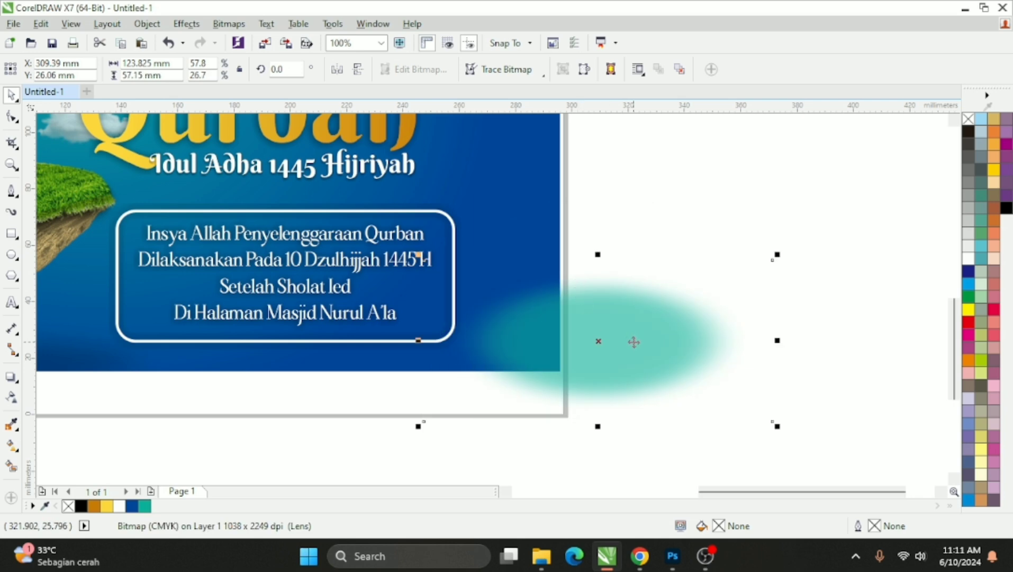
{"action": "left_click", "coordinate": [634, 342]}
{"action": "left_click_drag", "start_coordinate": [778, 258], "coordinate": [792, 323]}
Enlarge the tilted teal ellipse to about 69.8% horizontal scale and place it overlapping the banner's lower-right corner.
{"action": "left_click_drag", "start_coordinate": [641, 356], "coordinate": [609, 366]}
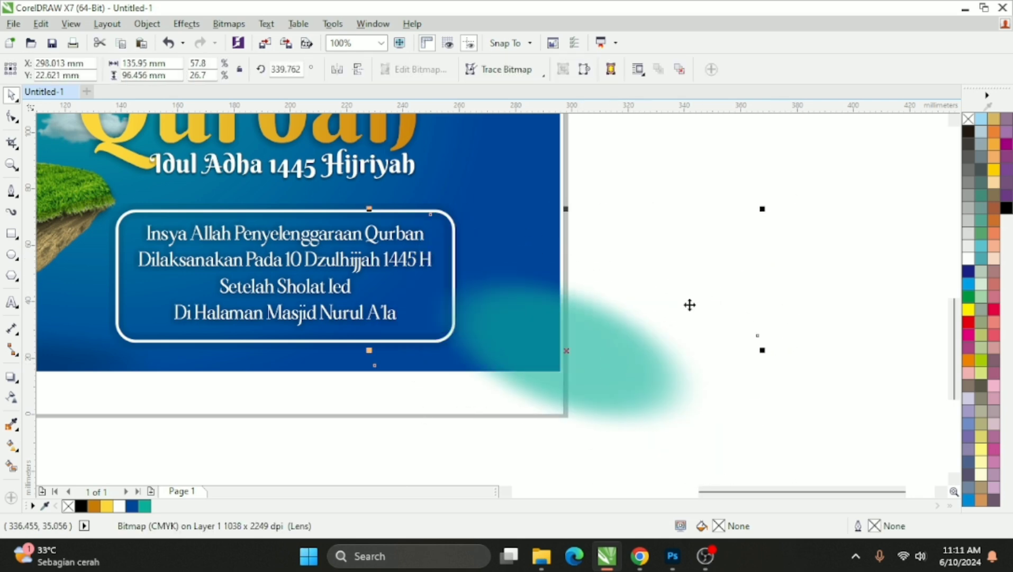
{"action": "left_click_drag", "start_coordinate": [762, 211], "coordinate": [802, 180]}
{"action": "left_click_drag", "start_coordinate": [599, 382], "coordinate": [652, 411]}
{"action": "scroll", "coordinate": [635, 359], "scroll_direction": "down", "scroll_amount": 1}
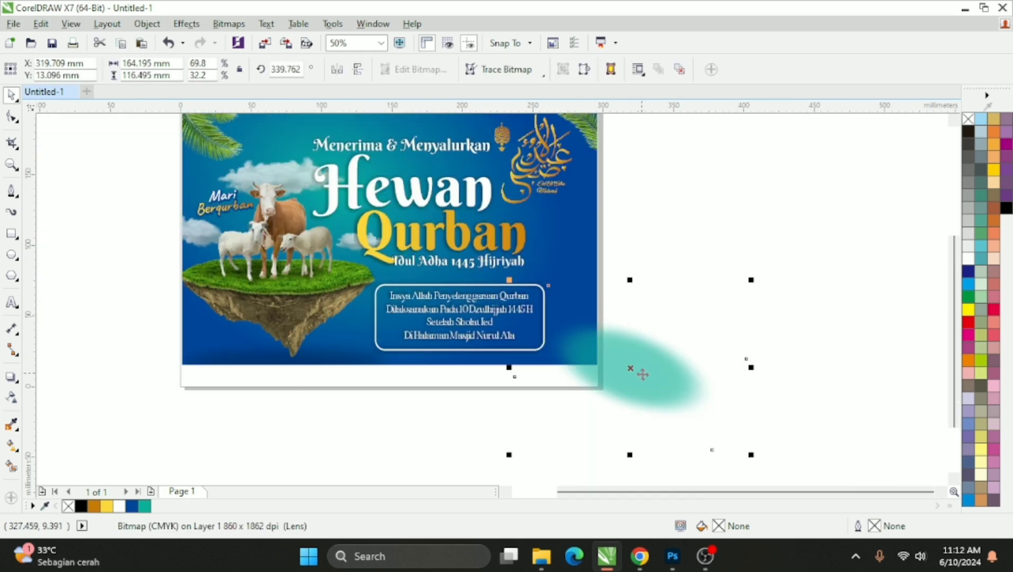
Duplicate the tilted teal ellipse and place the copy over the banner's upper-right corner.
{"action": "left_click_drag", "start_coordinate": [637, 376], "coordinate": [616, 166]}
{"action": "scroll", "coordinate": [601, 166], "scroll_direction": "down", "scroll_amount": 2}
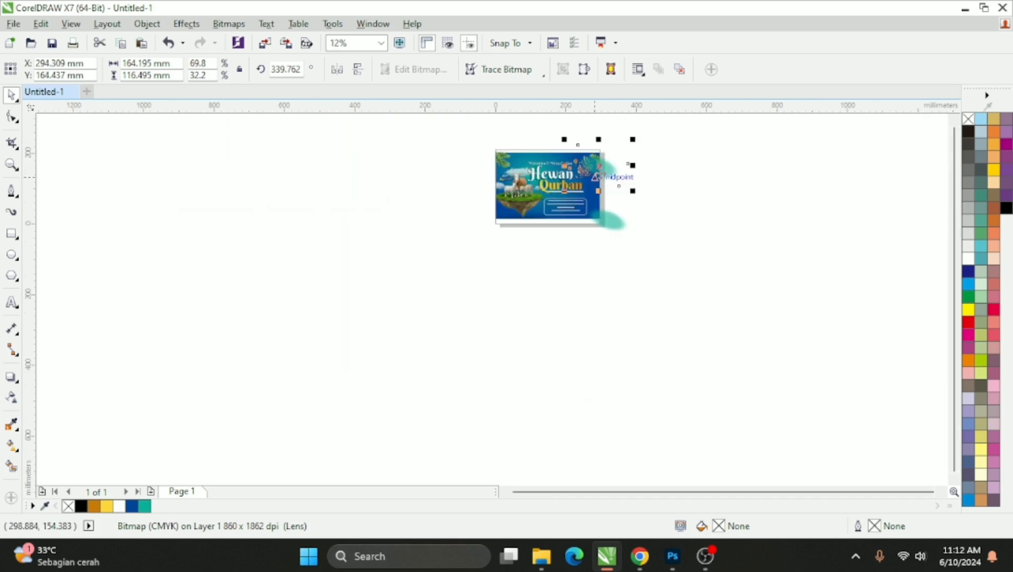
{"action": "scroll", "coordinate": [600, 147], "scroll_direction": "up", "scroll_amount": 2}
{"action": "left_click_drag", "start_coordinate": [609, 217], "coordinate": [630, 200]}
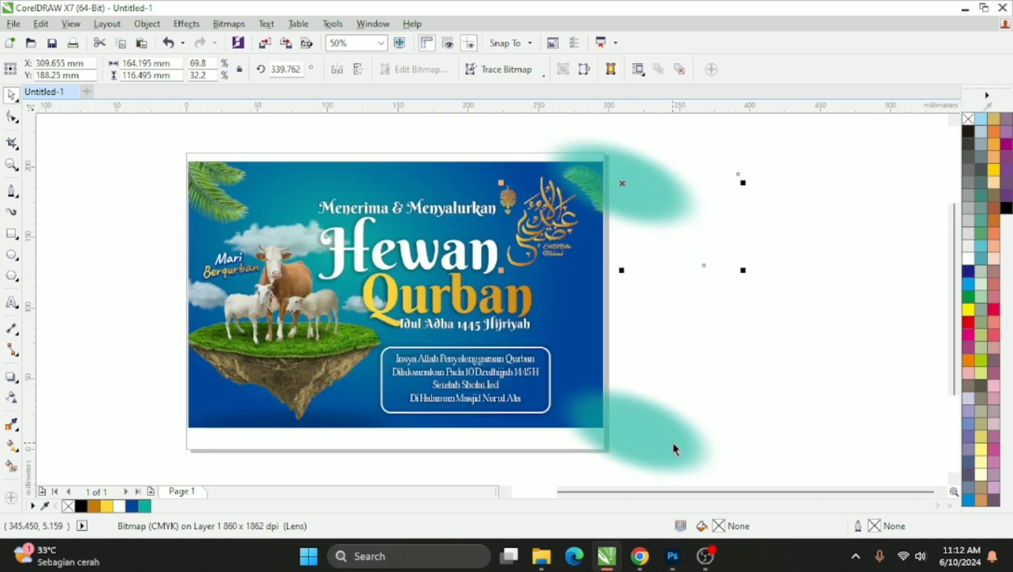
Move the lower teal ellipse to the banner's bottom-left corner and PowerClip it inside the blue background rectangle.
{"action": "left_click_drag", "start_coordinate": [668, 448], "coordinate": [247, 466]}
{"action": "key", "text": "ctrl+1"}
{"action": "left_click", "coordinate": [583, 416]}
{"action": "left_click", "coordinate": [671, 319]}
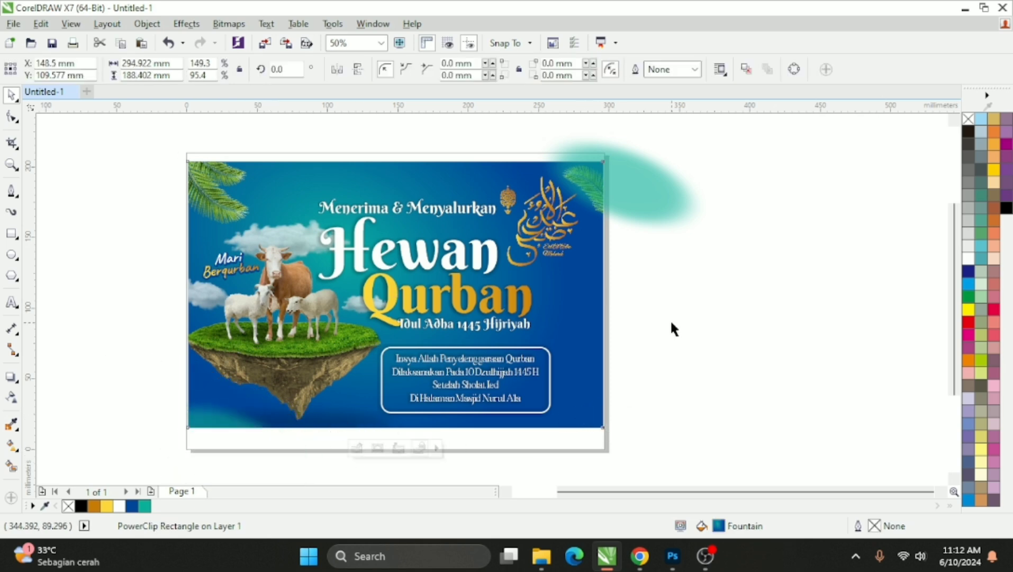
PowerClip the upper-right teal ellipse inside the blue background rectangle and deselect everything.
{"action": "left_click", "coordinate": [634, 218]}
{"action": "key", "text": "ctrl+1"}
{"action": "left_click", "coordinate": [582, 350]}
{"action": "left_click", "coordinate": [642, 259]}
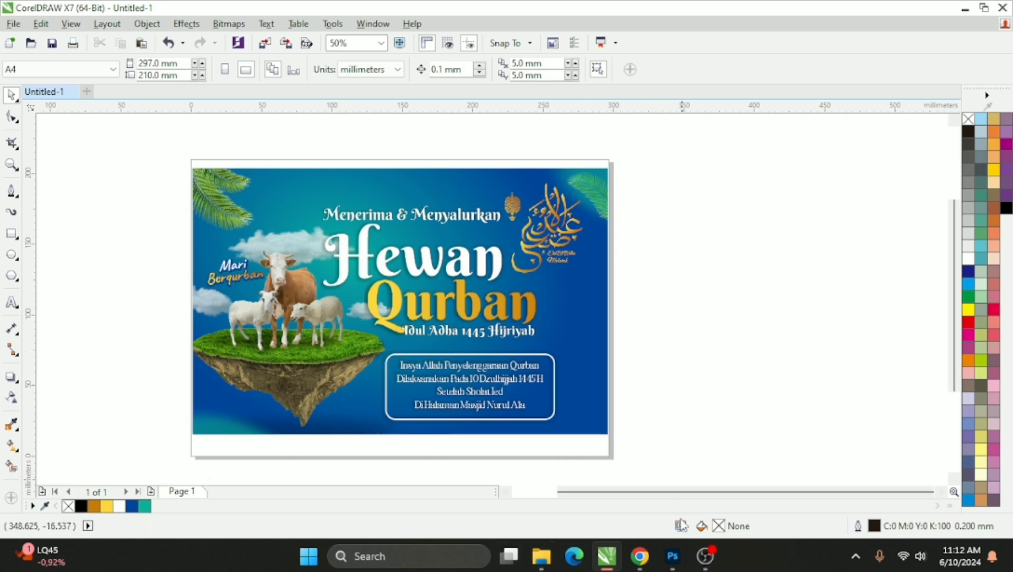
Switch to Chrome and search Google for "MASJID NABAWI" in a new tab.
{"action": "left_click", "coordinate": [640, 560]}
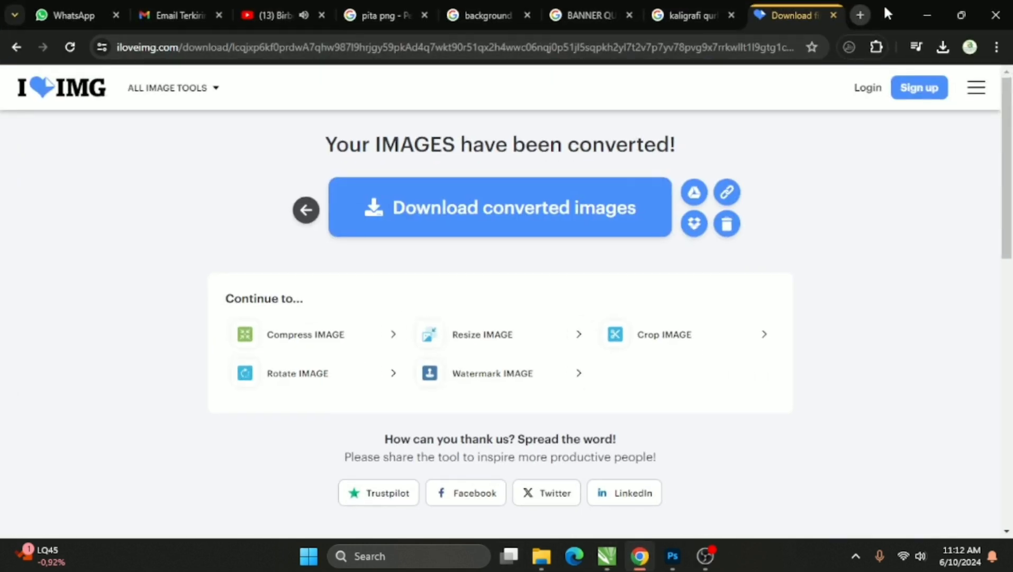
{"action": "left_click", "coordinate": [862, 14]}
{"action": "type", "text": "MASJID "}
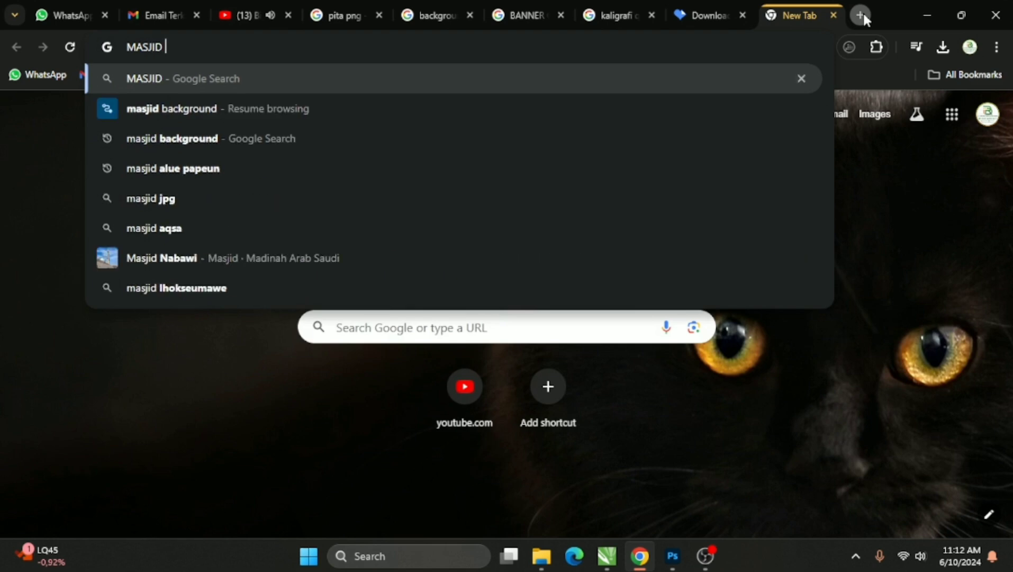
{"action": "type", "text": "NABAWI"}
{"action": "key", "text": "Return"}
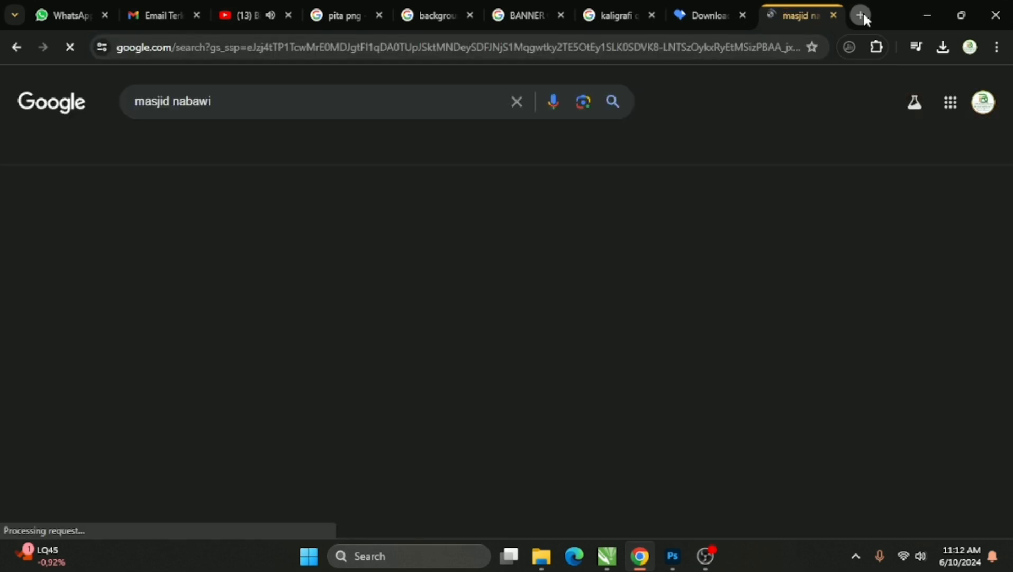
Refine the search to "masjid nabawi PNG" and show the image results.
{"action": "left_click", "coordinate": [258, 98]}
{"action": "type", "text": "PN"}
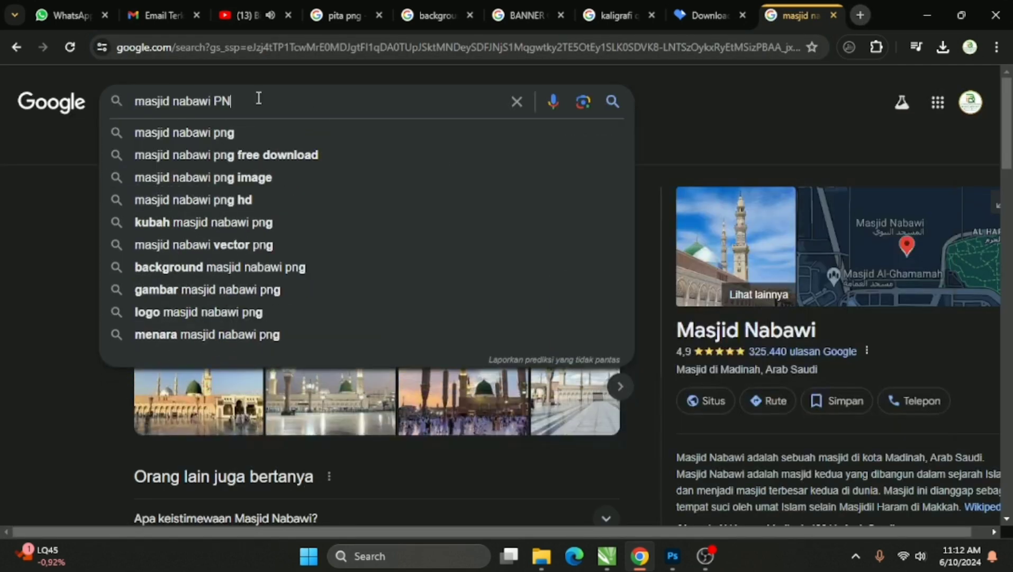
{"action": "type", "text": "G"}
{"action": "key", "text": "Return"}
{"action": "left_click", "coordinate": [210, 150]}
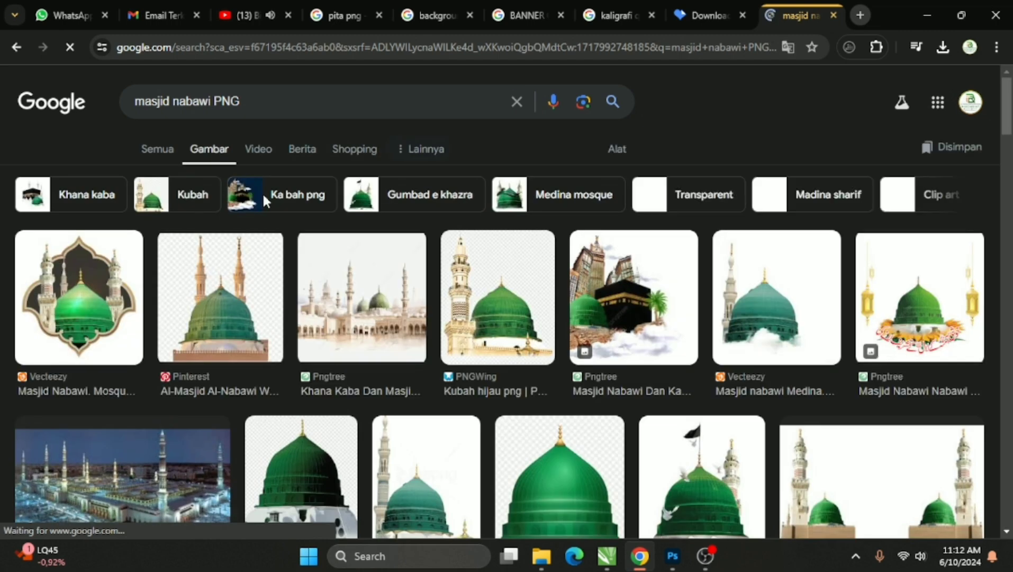
Browse the image results and preview the PNGWing picture of the green mosque dome with a minaret.
{"action": "scroll", "coordinate": [487, 300], "scroll_direction": "down", "scroll_amount": 2}
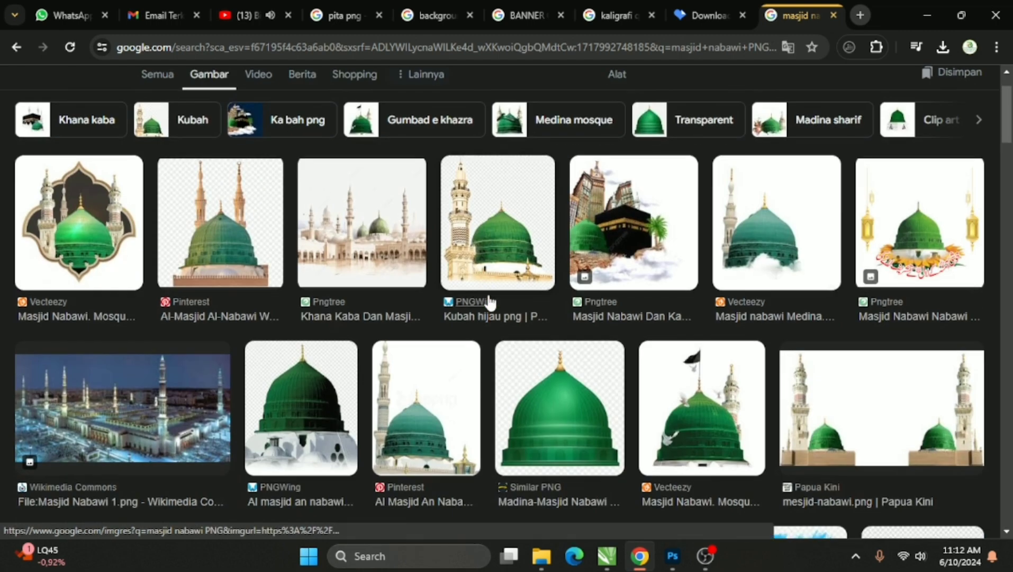
{"action": "scroll", "coordinate": [295, 240], "scroll_direction": "down", "scroll_amount": 4}
{"action": "scroll", "coordinate": [295, 241], "scroll_direction": "down", "scroll_amount": 2}
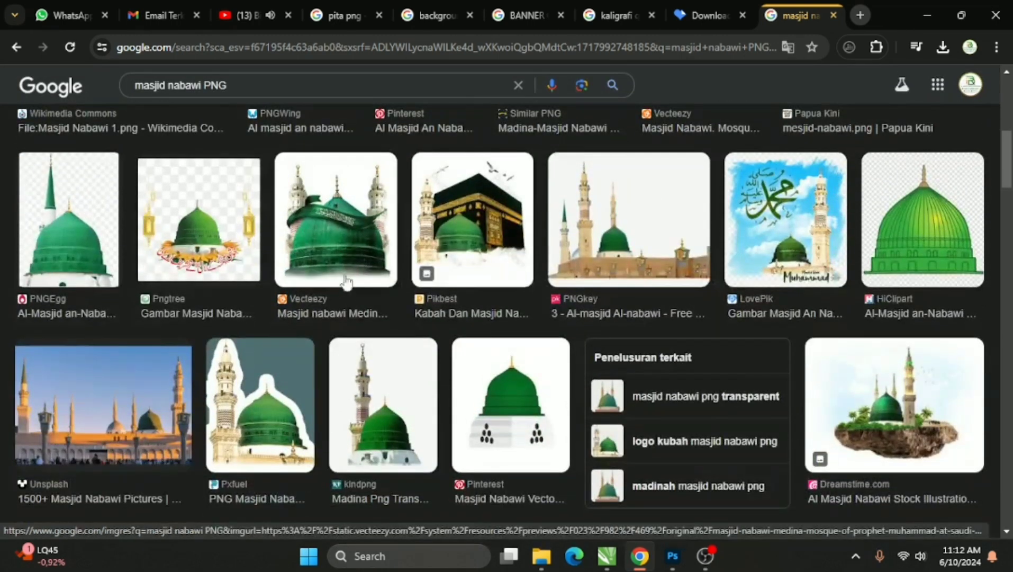
{"action": "scroll", "coordinate": [460, 313], "scroll_direction": "up", "scroll_amount": 6}
{"action": "left_click", "coordinate": [476, 277]}
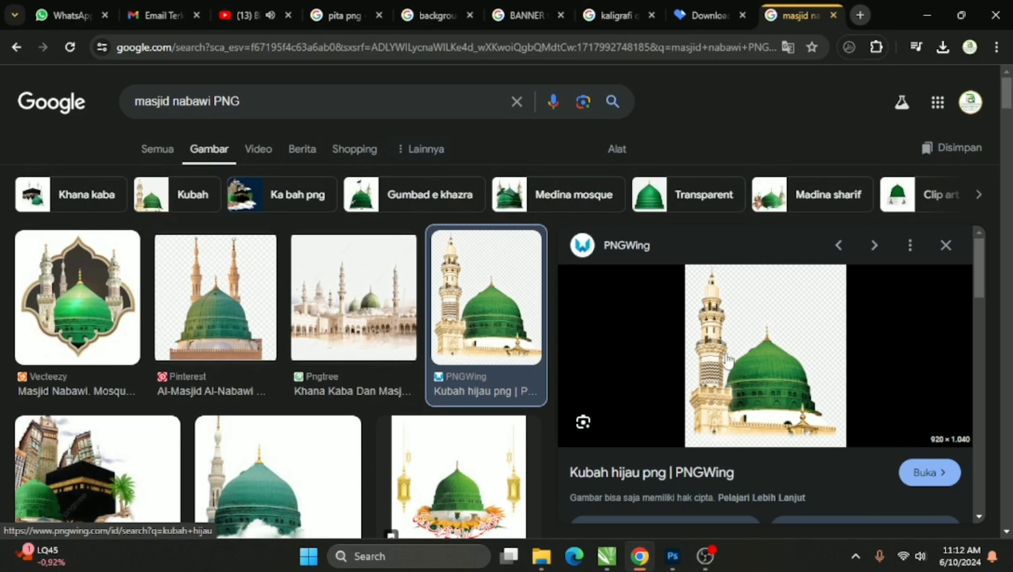
Look through related mosque images, then open the PNGWing page of the green Masjid Nabawi dome with a minaret and find its free download.
{"action": "scroll", "coordinate": [728, 361], "scroll_direction": "down", "scroll_amount": 6}
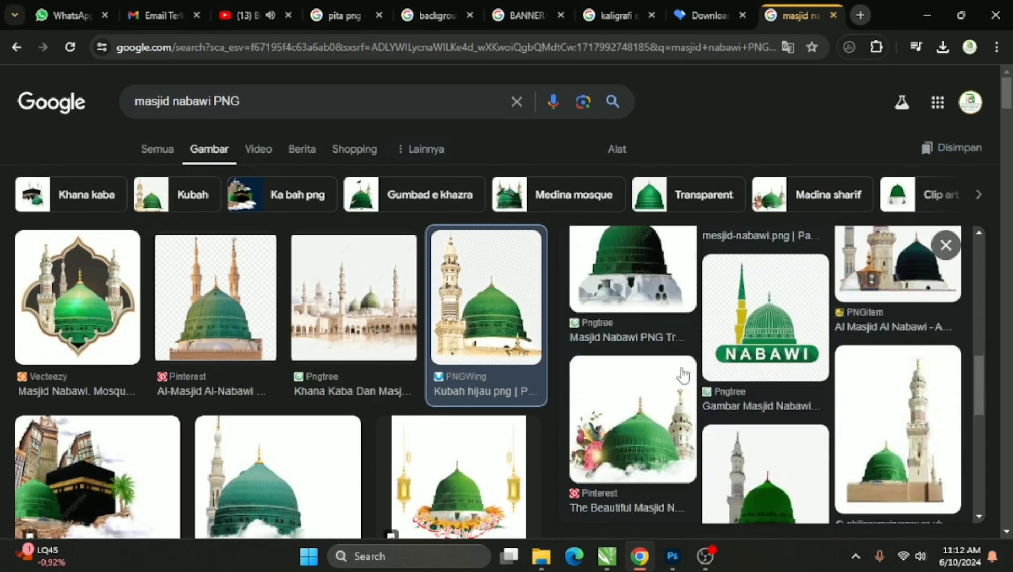
{"action": "scroll", "coordinate": [709, 370], "scroll_direction": "up", "scroll_amount": 2}
{"action": "scroll", "coordinate": [709, 380], "scroll_direction": "down", "scroll_amount": 5}
{"action": "scroll", "coordinate": [659, 378], "scroll_direction": "down", "scroll_amount": 2}
{"action": "scroll", "coordinate": [653, 360], "scroll_direction": "up", "scroll_amount": 10}
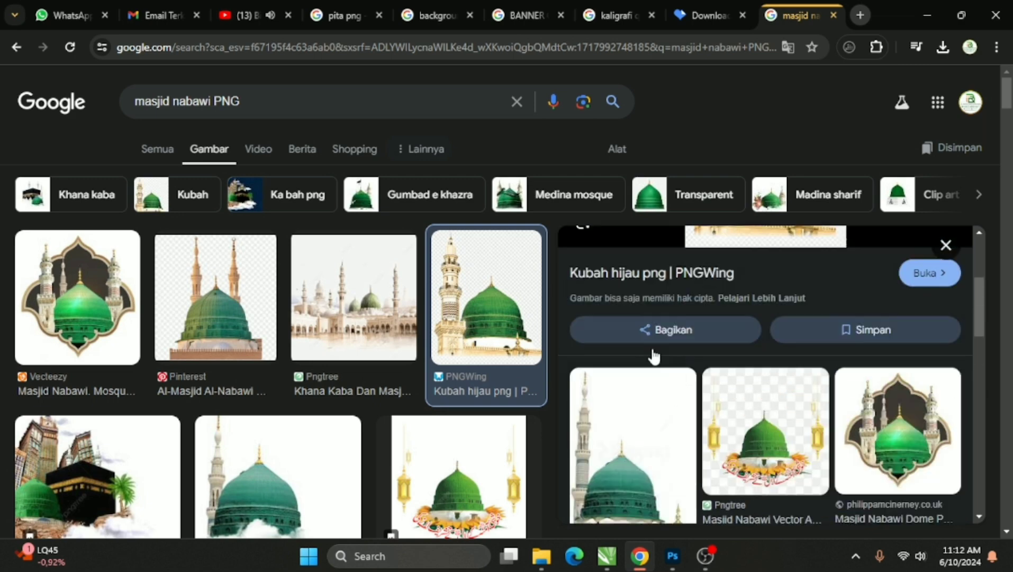
{"action": "left_click", "coordinate": [680, 324]}
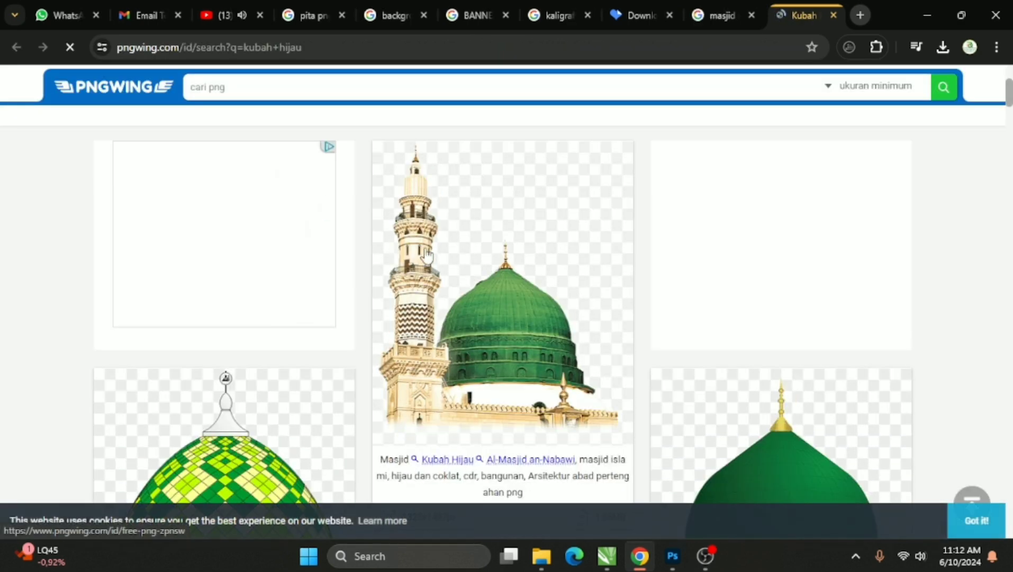
{"action": "left_click", "coordinate": [463, 253]}
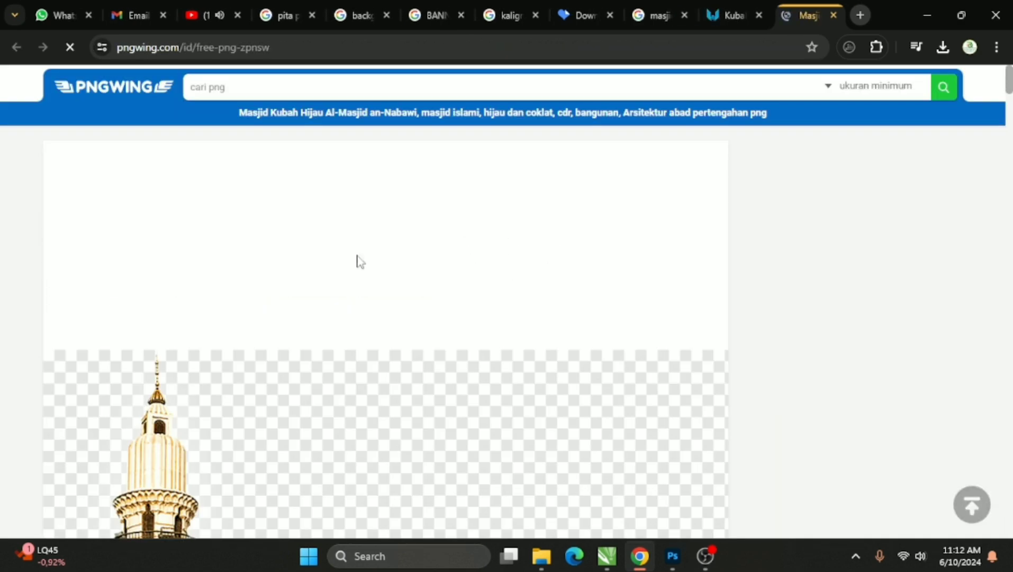
{"action": "scroll", "coordinate": [331, 264], "scroll_direction": "down", "scroll_amount": 9}
{"action": "scroll", "coordinate": [486, 384], "scroll_direction": "down", "scroll_amount": 6}
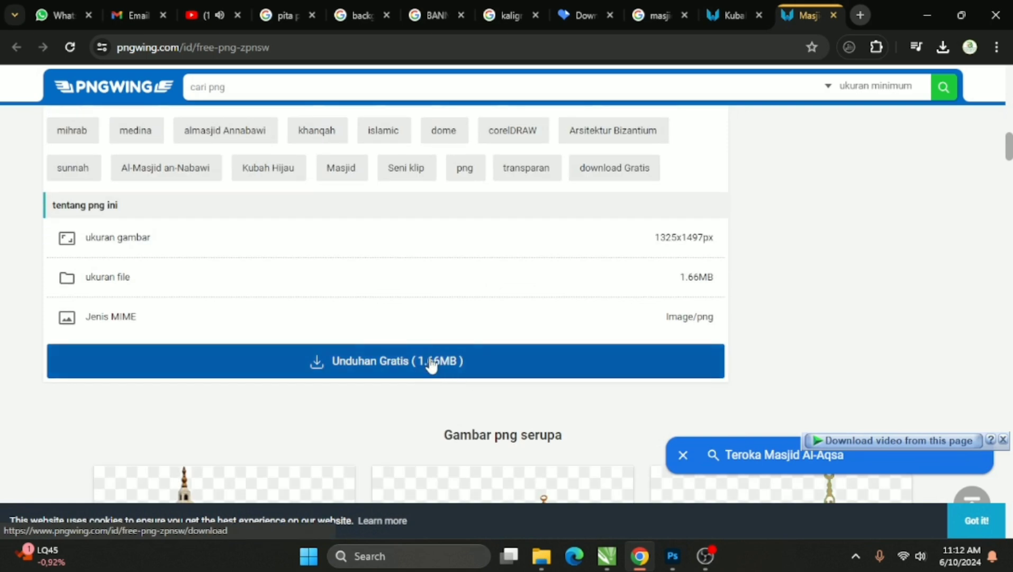
Start the free download of the 1.66MB mosque PNG and complete the character-order check to save the file.
{"action": "left_click", "coordinate": [439, 358]}
{"action": "left_click", "coordinate": [592, 207]}
{"action": "scroll", "coordinate": [430, 267], "scroll_direction": "down", "scroll_amount": 8}
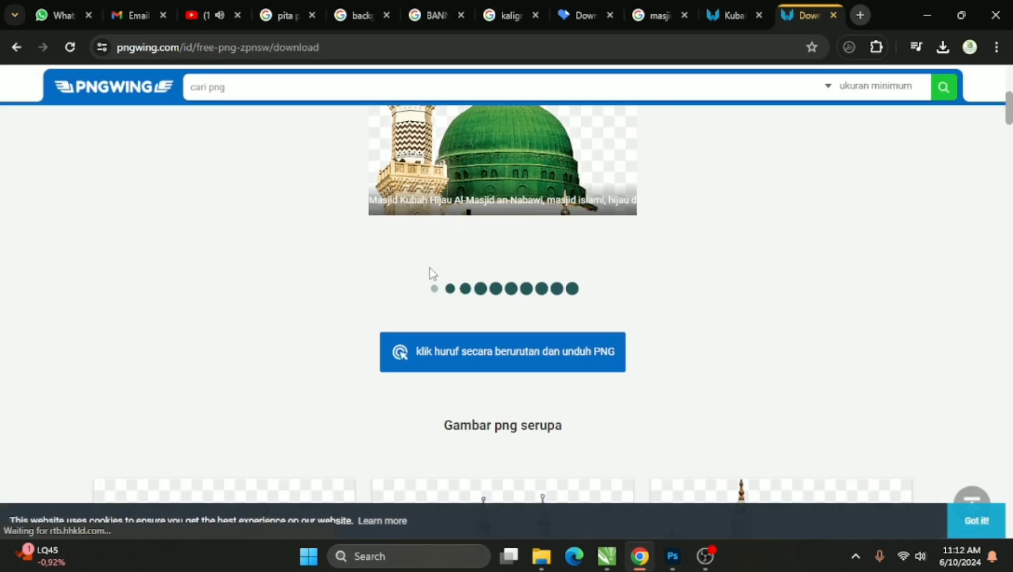
{"action": "left_click", "coordinate": [442, 216]}
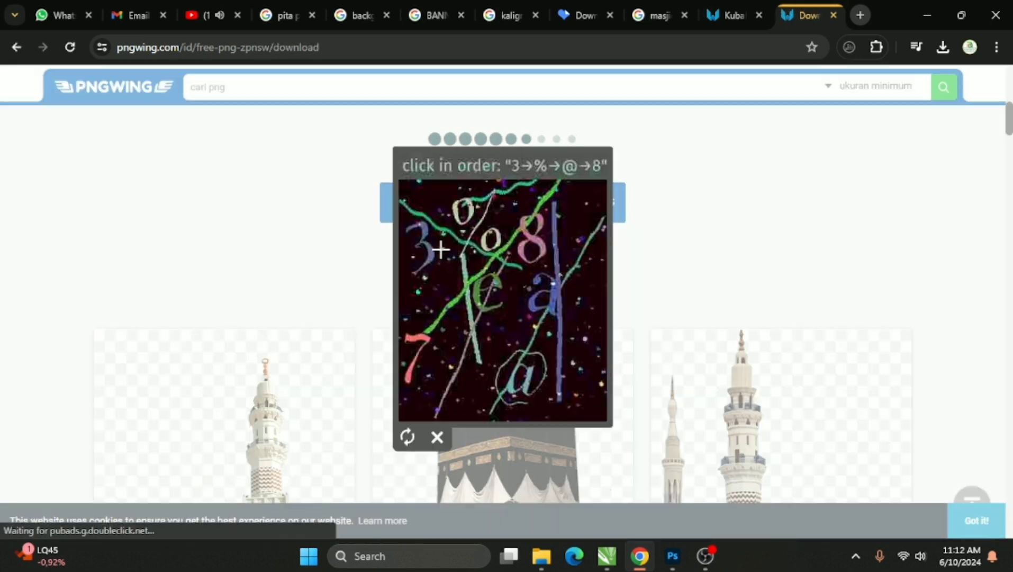
{"action": "left_click", "coordinate": [431, 253]}
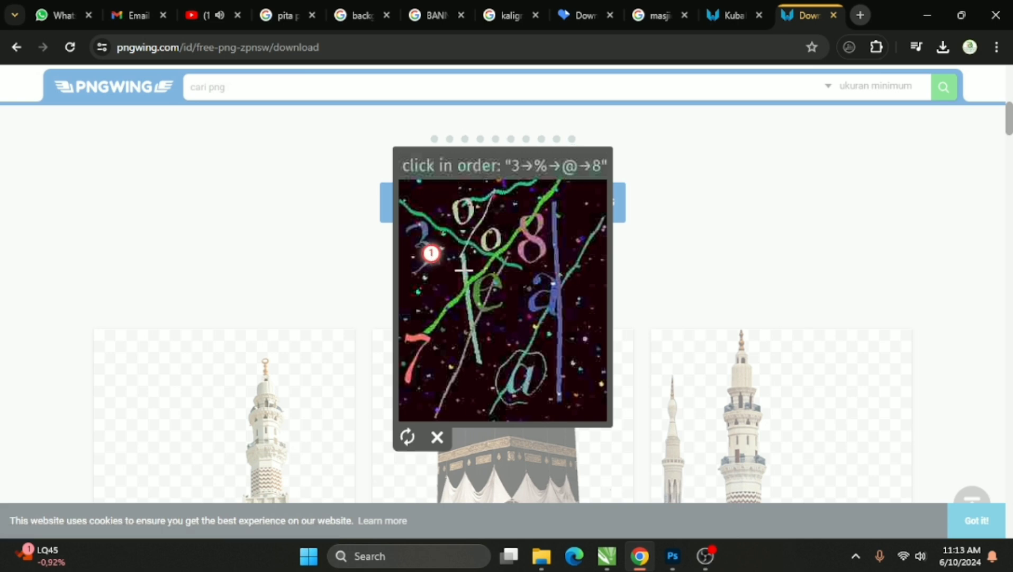
{"action": "left_click", "coordinate": [485, 242]}
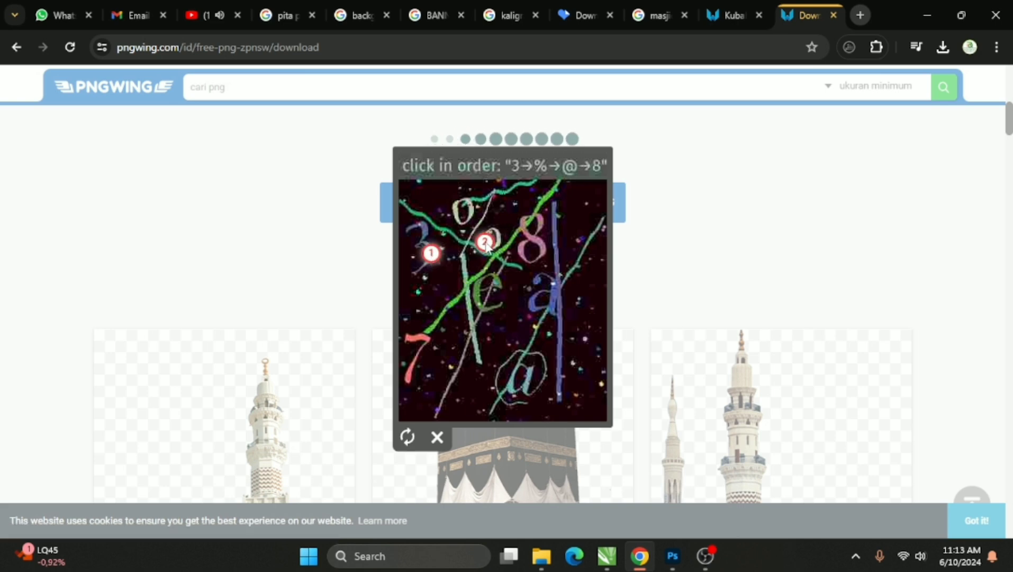
{"action": "left_click", "coordinate": [529, 374]}
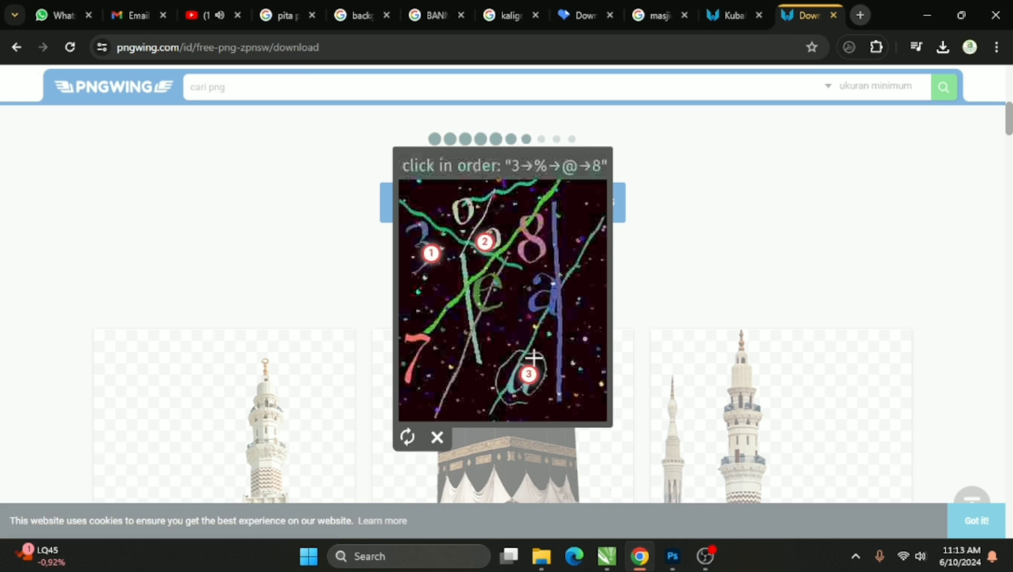
{"action": "left_click", "coordinate": [535, 239]}
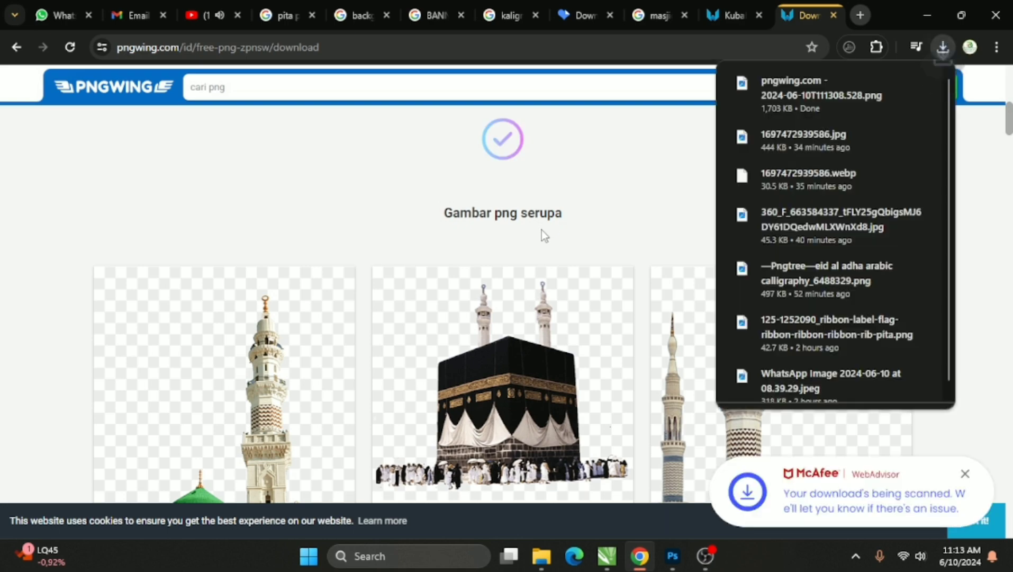
Bring the downloaded mosque PNG into CorelDRAW, scale it to about 144 × 162 mm and place it over the banner's lower-right edge.
{"action": "left_click_drag", "start_coordinate": [588, 549], "coordinate": [672, 362]}
{"action": "scroll", "coordinate": [545, 337], "scroll_direction": "down", "scroll_amount": 1}
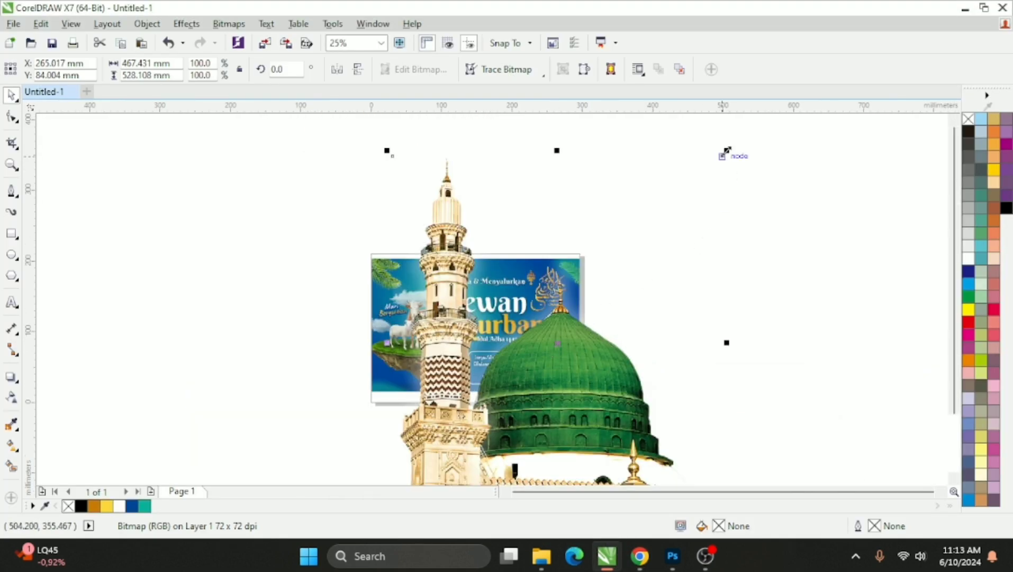
{"action": "left_click_drag", "start_coordinate": [728, 150], "coordinate": [635, 286]}
{"action": "left_click_drag", "start_coordinate": [517, 368], "coordinate": [672, 402]}
{"action": "scroll", "coordinate": [571, 363], "scroll_direction": "up", "scroll_amount": 2}
{"action": "scroll", "coordinate": [650, 395], "scroll_direction": "down", "scroll_amount": 1}
{"action": "left_click_drag", "start_coordinate": [761, 241], "coordinate": [780, 219]}
PowerClip the mosque image inside the blue background rectangle and deselect everything.
{"action": "key", "text": "alt+c"}
{"action": "key", "text": "w"}
{"action": "key", "text": "p"}
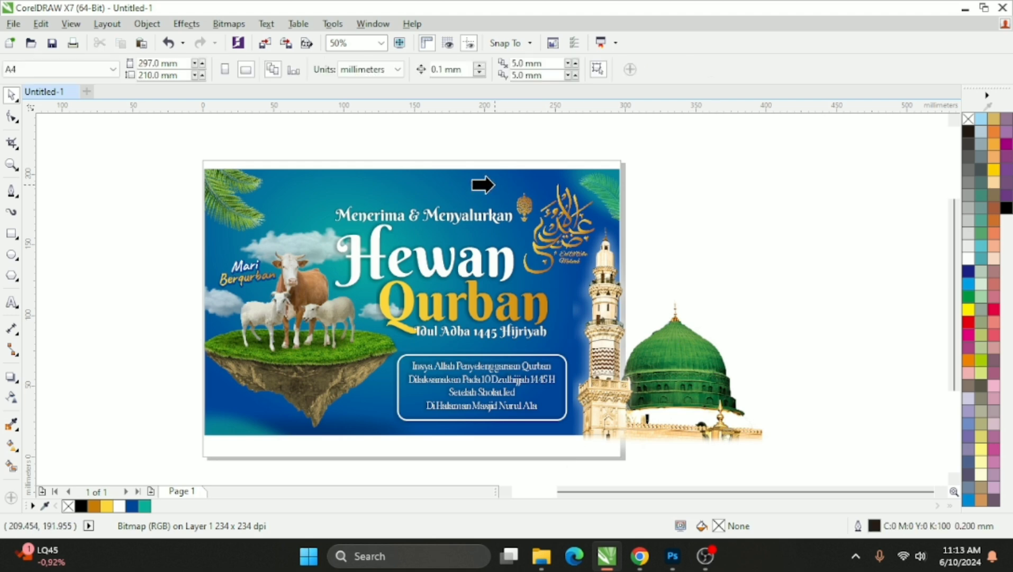
{"action": "left_click", "coordinate": [492, 184]}
{"action": "left_click", "coordinate": [748, 244]}
In the background's PowerClip contents, copy the mosque behind the livestock island, enlarge it to about 170 × 193 mm, and finish editing.
{"action": "double_click", "coordinate": [602, 369]}
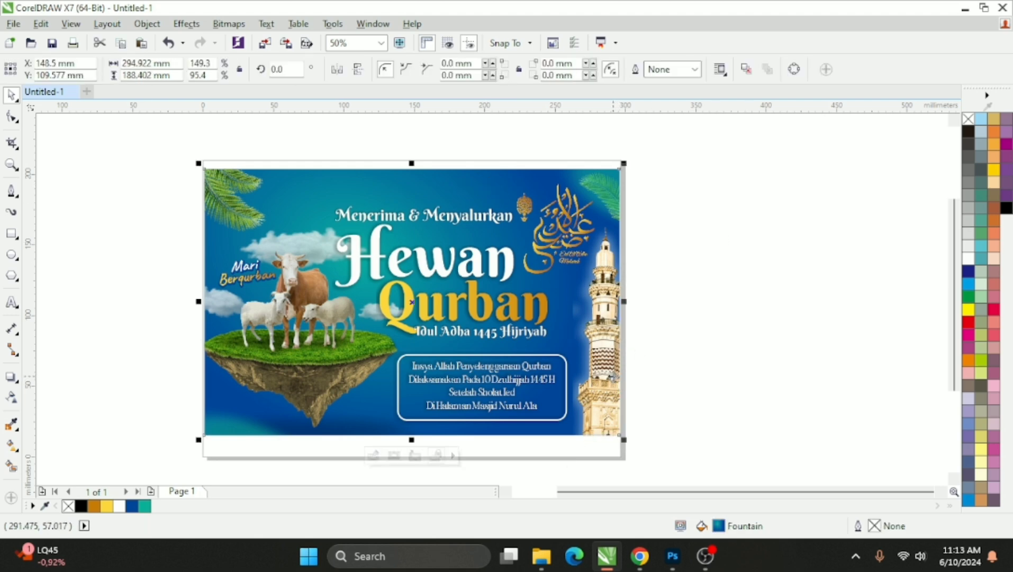
{"action": "scroll", "coordinate": [666, 365], "scroll_direction": "down", "scroll_amount": 1}
{"action": "left_click_drag", "start_coordinate": [667, 368], "coordinate": [422, 332]}
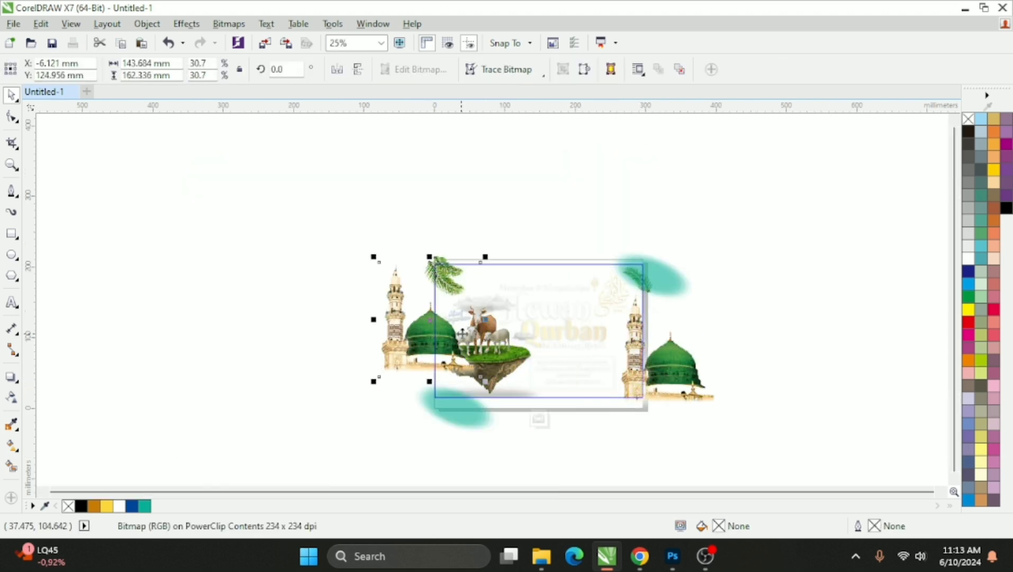
{"action": "scroll", "coordinate": [462, 334], "scroll_direction": "up", "scroll_amount": 1}
{"action": "left_click_drag", "start_coordinate": [479, 212], "coordinate": [603, 127]}
{"action": "left_click_drag", "start_coordinate": [515, 307], "coordinate": [528, 308]}
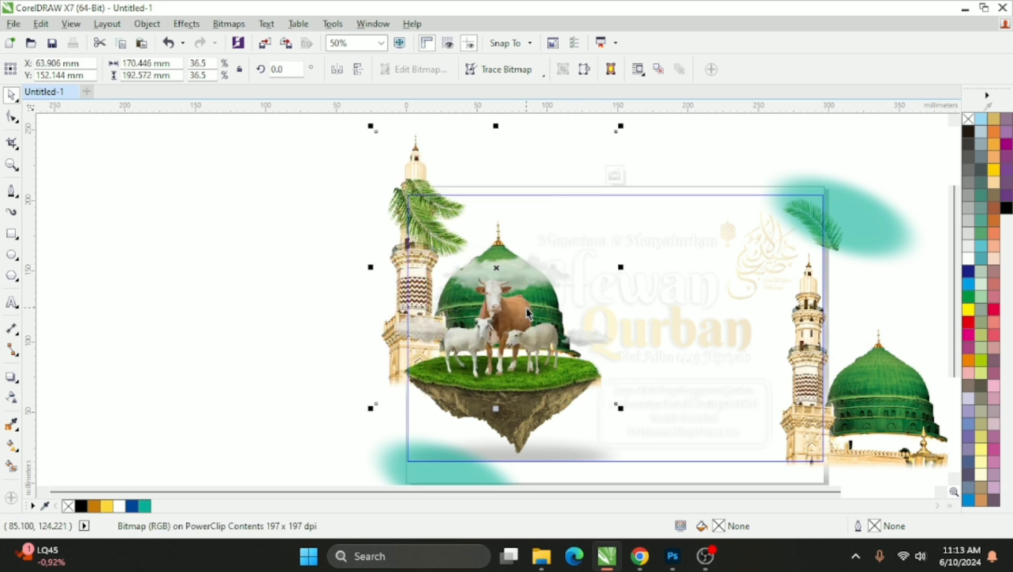
{"action": "left_click", "coordinate": [259, 318]}
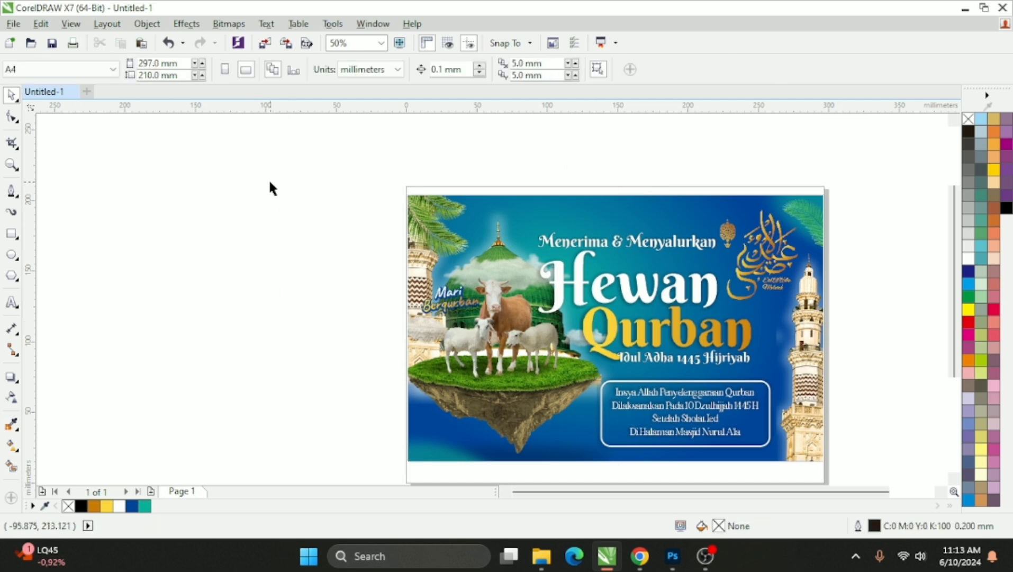
Select all the banner's objects and group them.
{"action": "scroll", "coordinate": [269, 178], "scroll_direction": "down", "scroll_amount": 1}
{"action": "left_click_drag", "start_coordinate": [267, 147], "coordinate": [645, 376]}
{"action": "key", "text": "ctrl+g"}
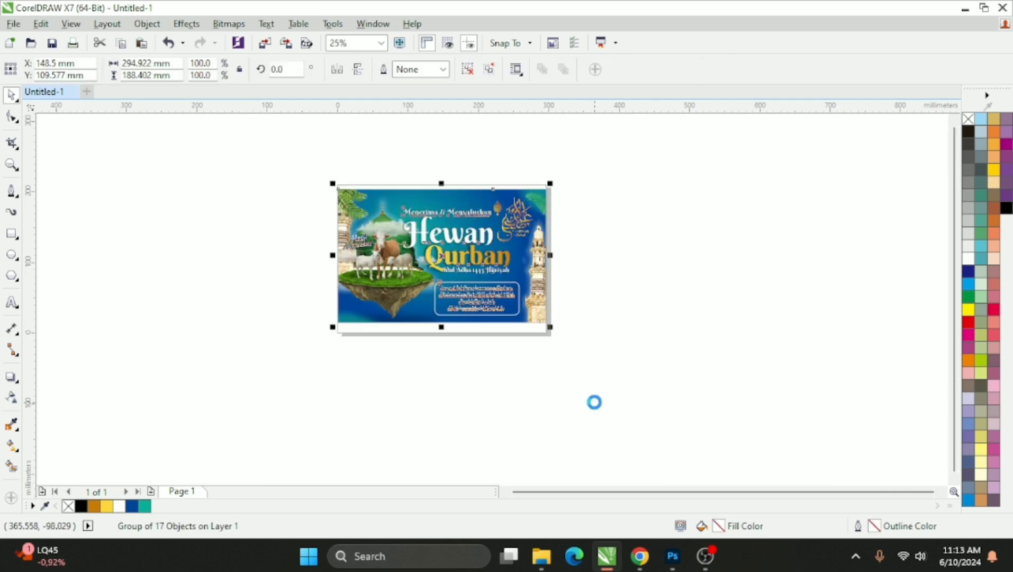
Fit the grouped banner in the view and show it in full-screen preview.
{"action": "left_click", "coordinate": [573, 513]}
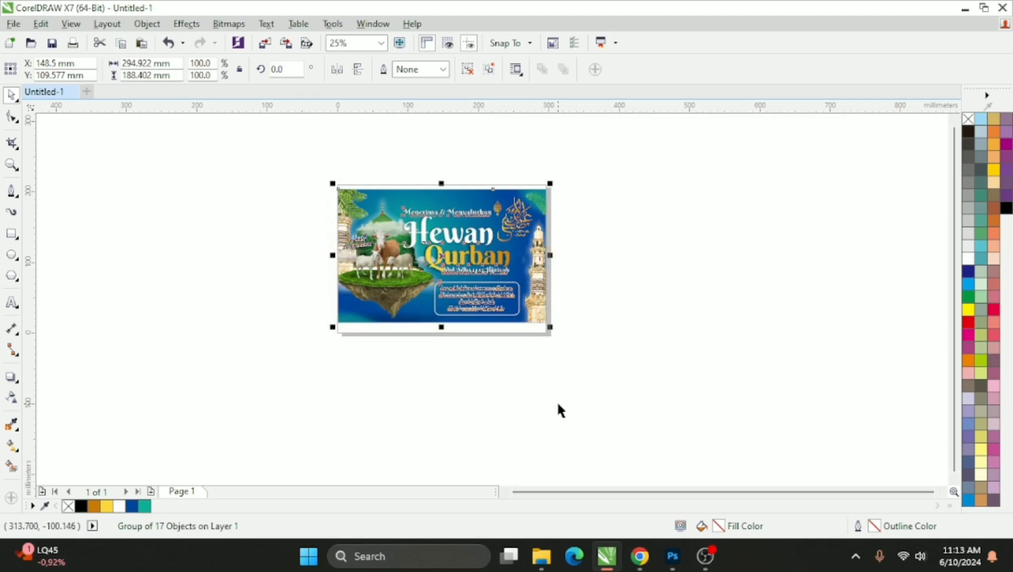
{"action": "key", "text": "F4"}
{"action": "key", "text": "F9"}
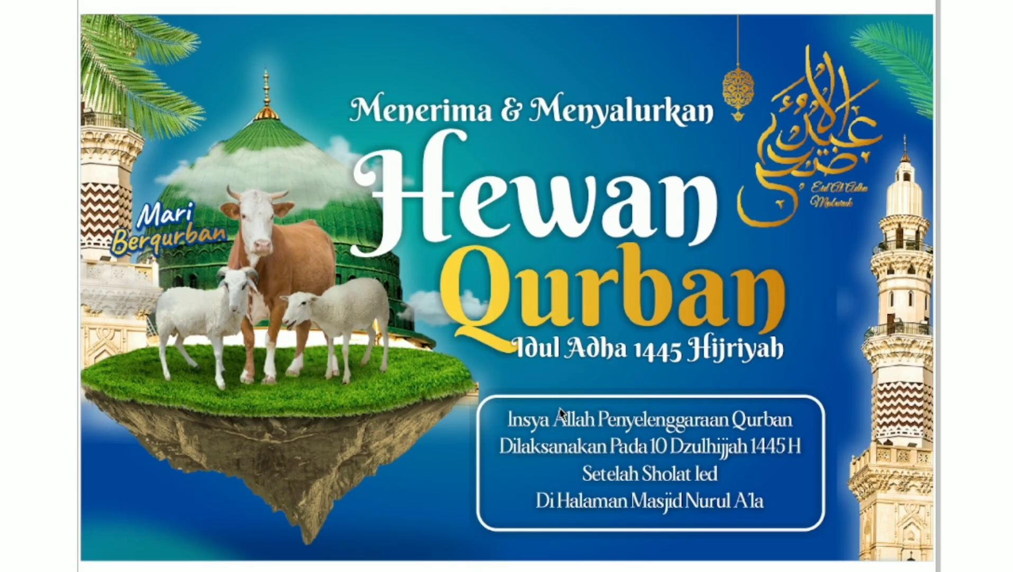